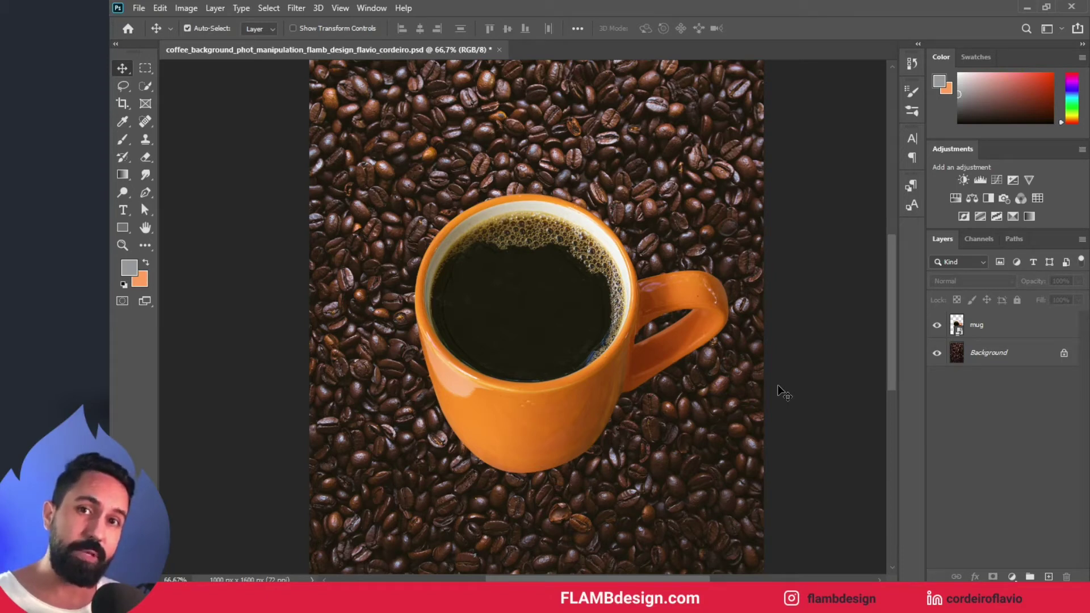
# Step: Select the mug layer and toggle the mug and Background visibility to compare the beans alone
pyautogui.click(972, 329)
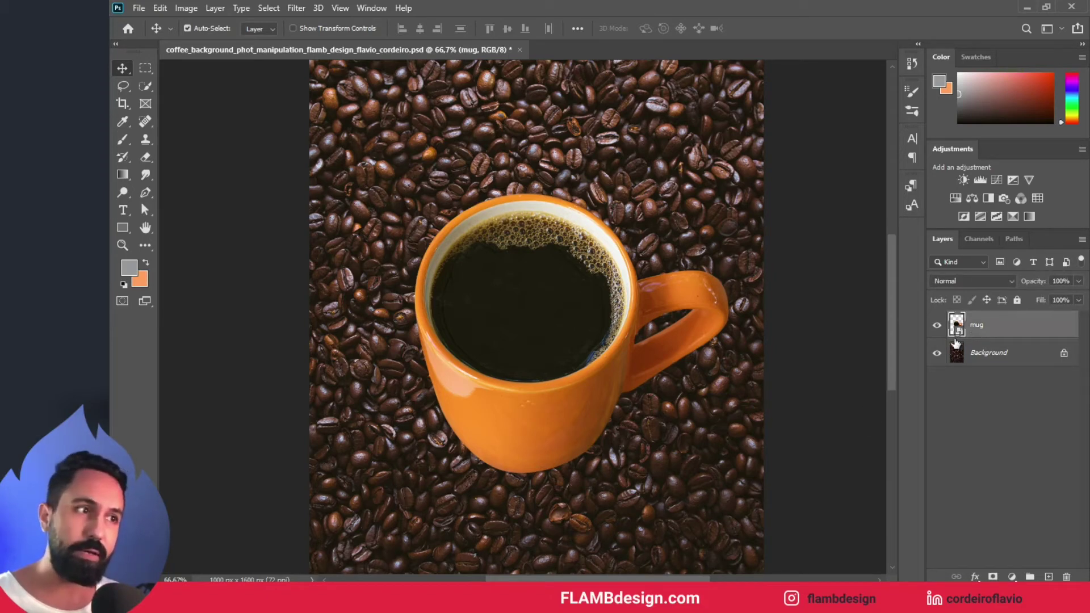
pyautogui.click(937, 326)
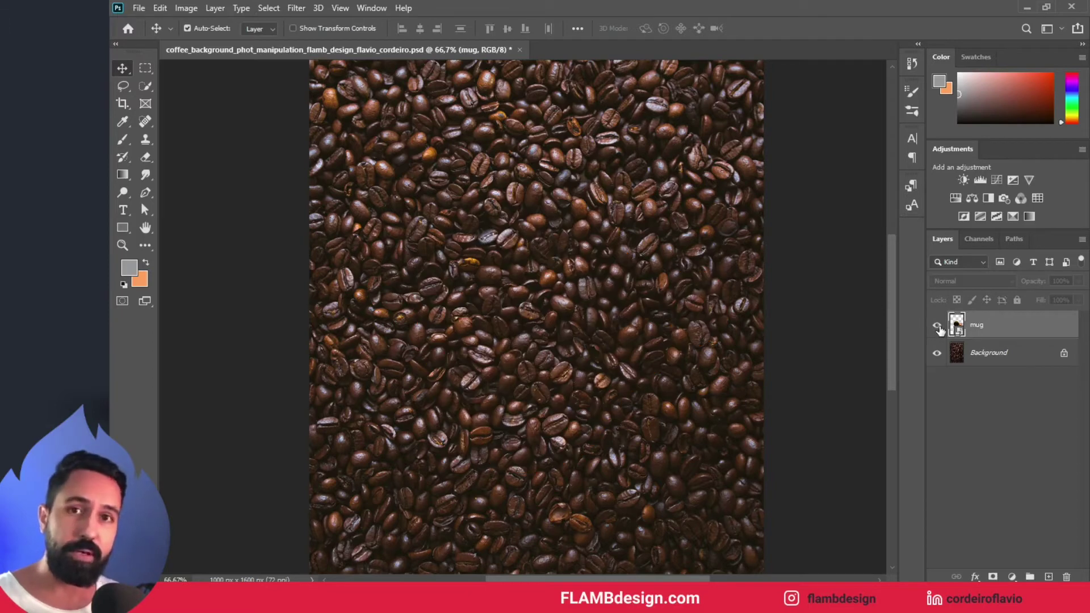
pyautogui.click(938, 326)
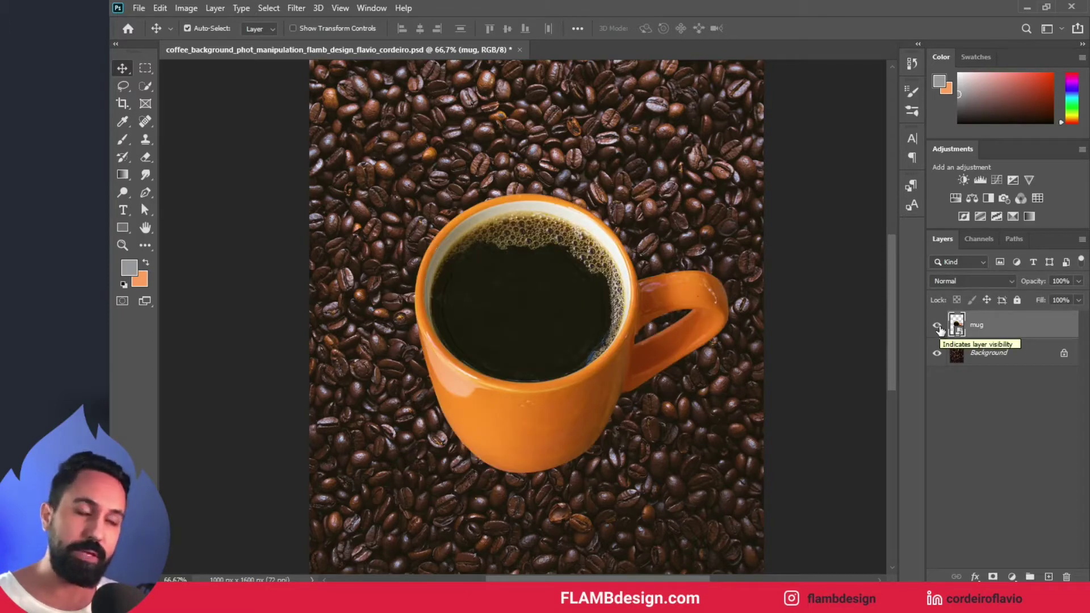
pyautogui.click(937, 327)
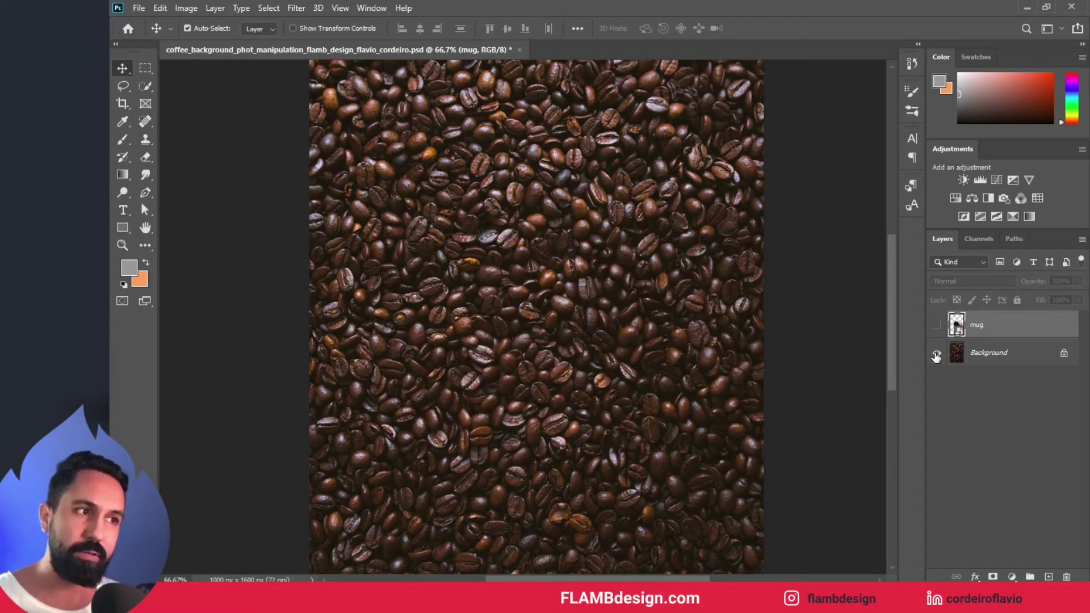
pyautogui.click(936, 354)
pyautogui.click(936, 354)
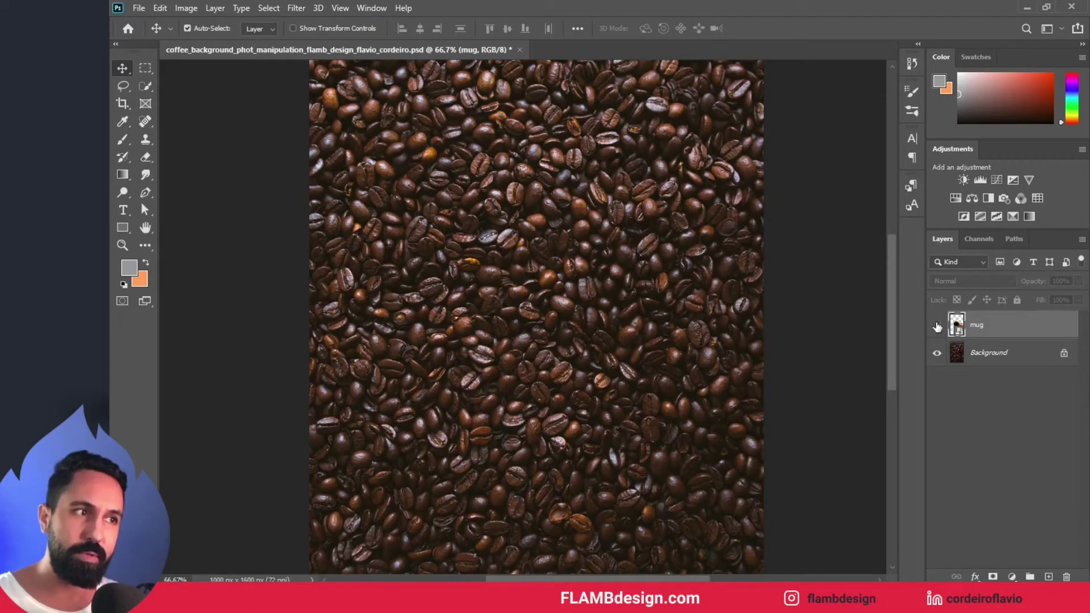
pyautogui.click(937, 326)
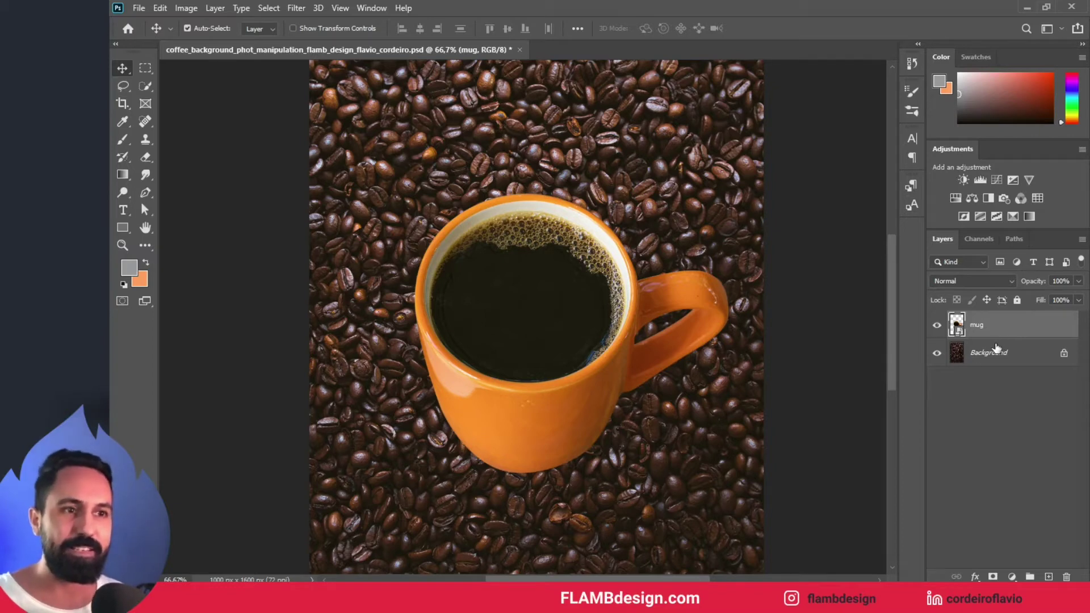
# Step: Drag the mug slightly lower on the beans, then switch to the reference coffee photo
pyautogui.moveTo(497, 319); pyautogui.dragTo(497, 352)
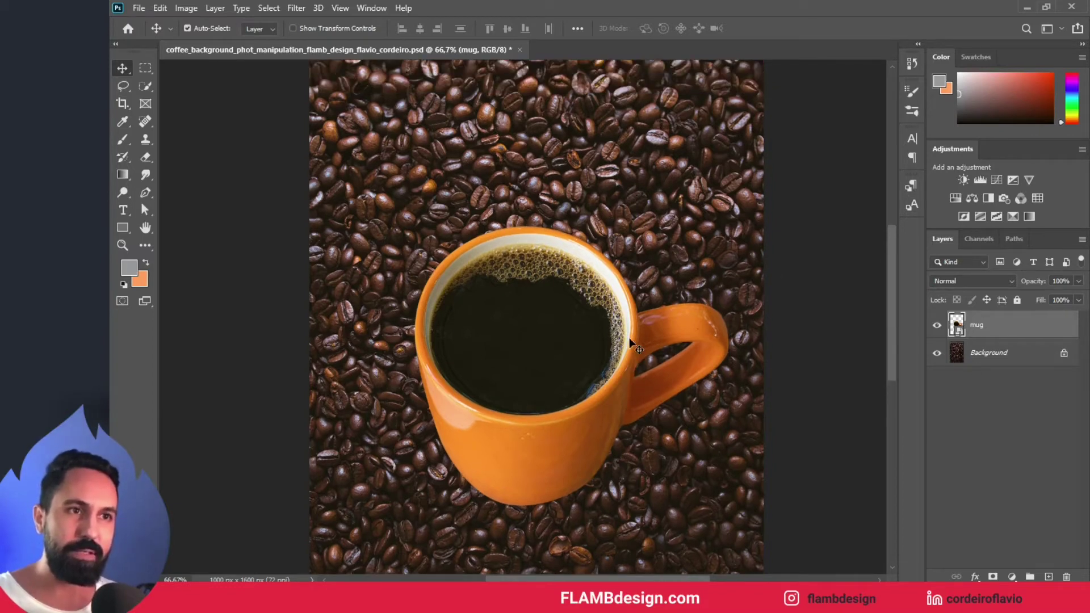
pyautogui.scroll(-3, 568, 406)
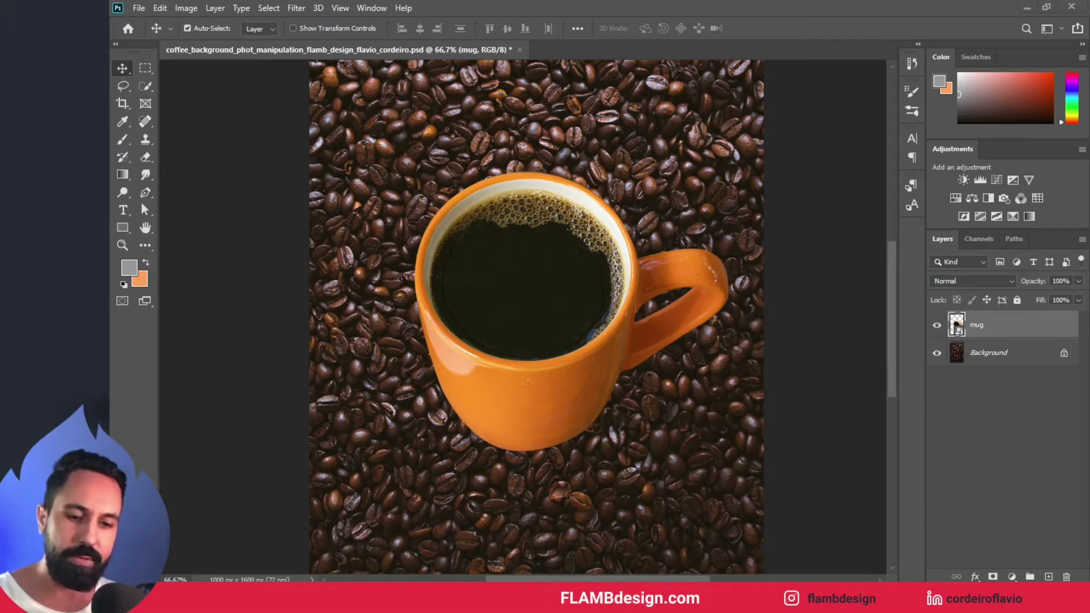
pyautogui.hotkey('alt', 'Tab')
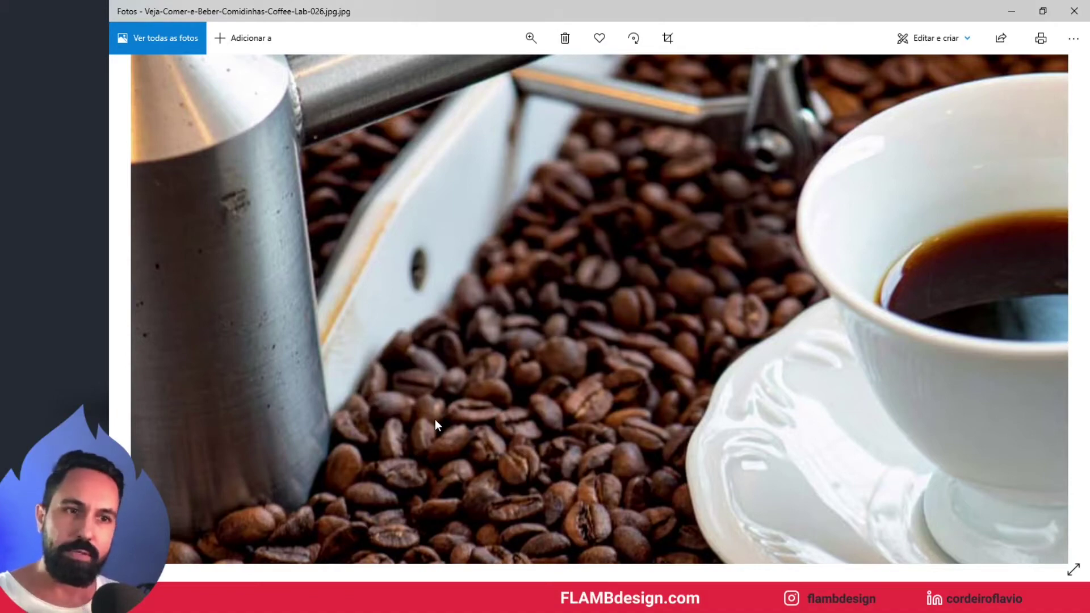
# Step: Zoom and pan around the reference cup-and-beans photo, then minimise the viewer
pyautogui.scroll(2, 424, 412)
pyautogui.scroll(-3, 633, 272)
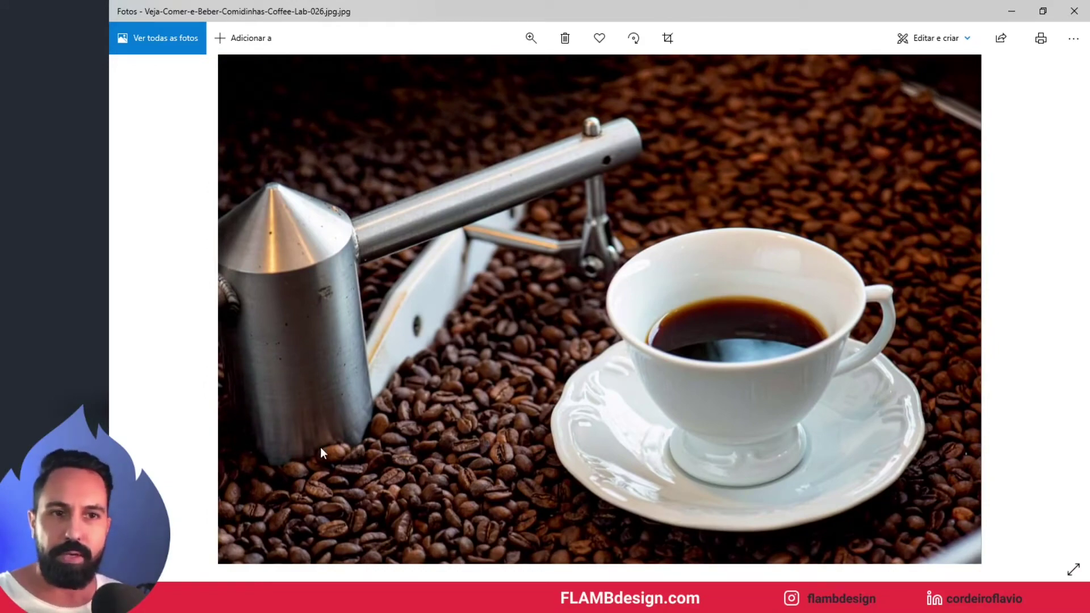
pyautogui.scroll(5, 320, 468)
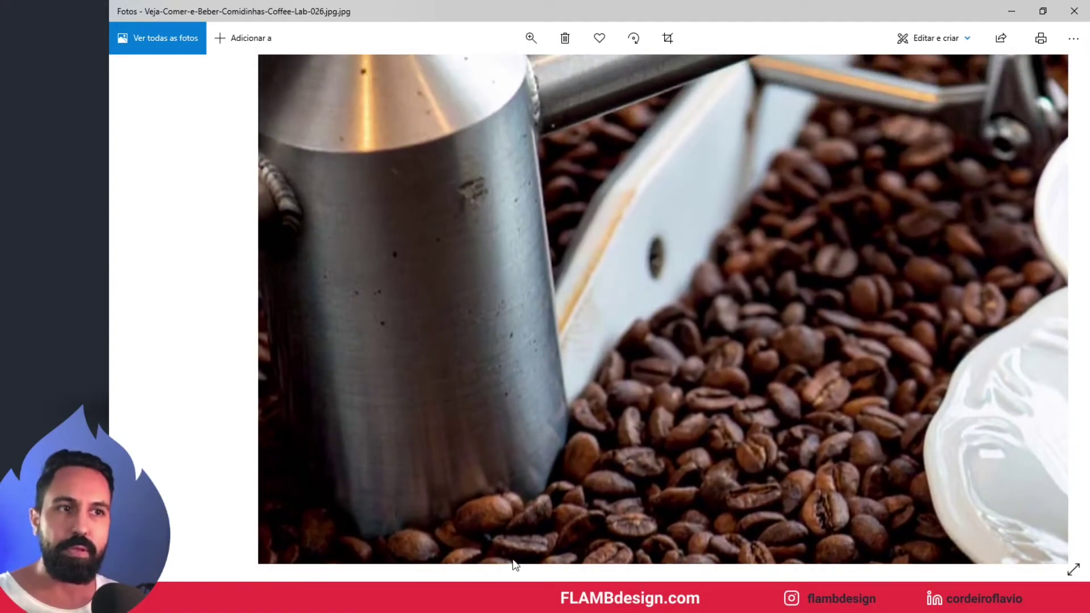
pyautogui.scroll(-5, 542, 495)
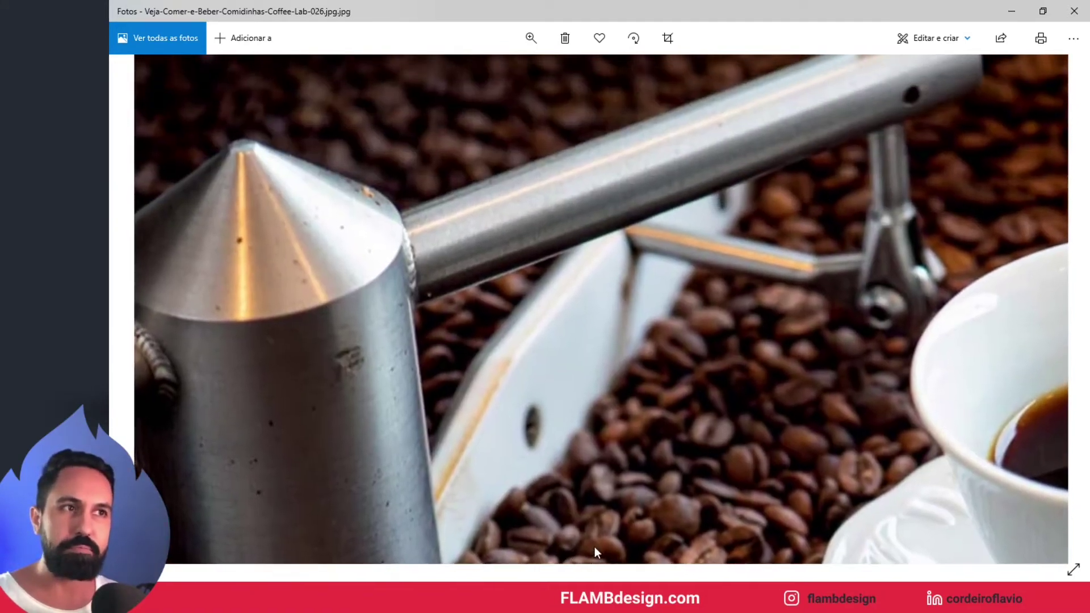
pyautogui.moveTo(595, 547); pyautogui.dragTo(377, 443)
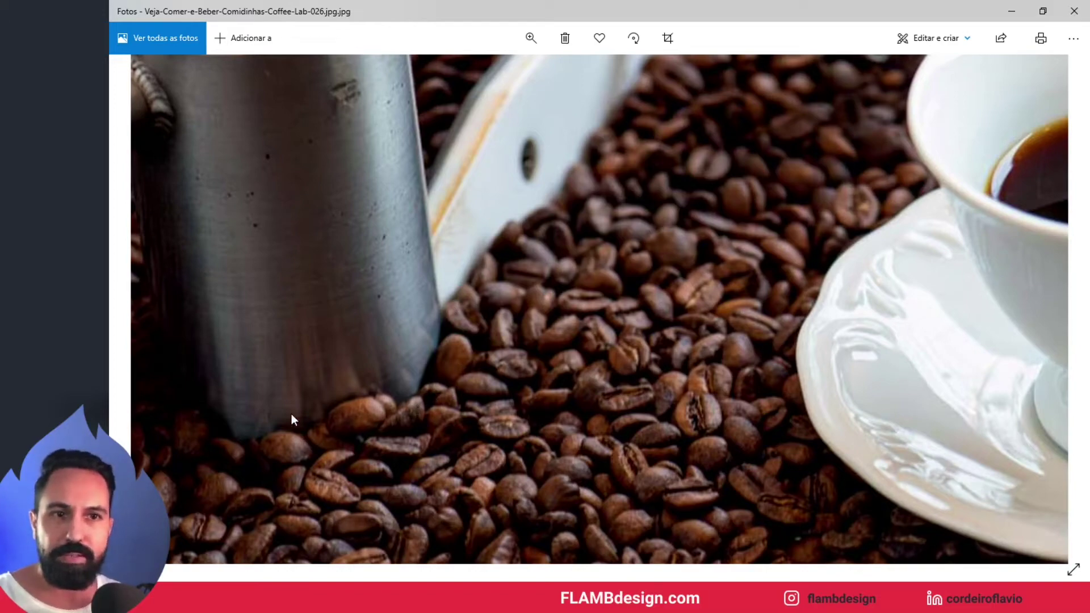
pyautogui.scroll(-5, 273, 432)
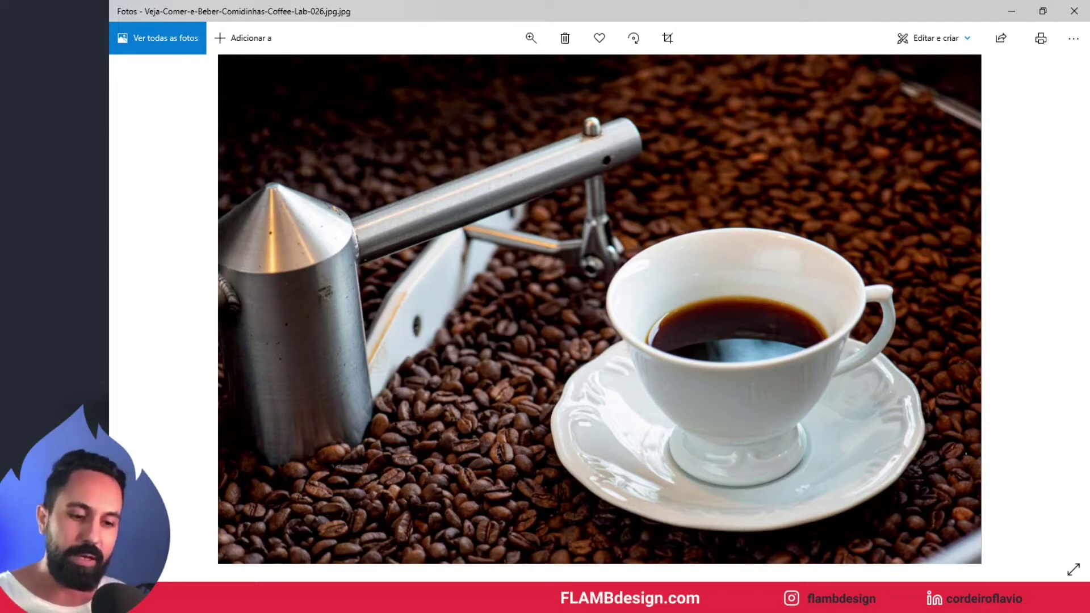
pyautogui.click(1005, 14)
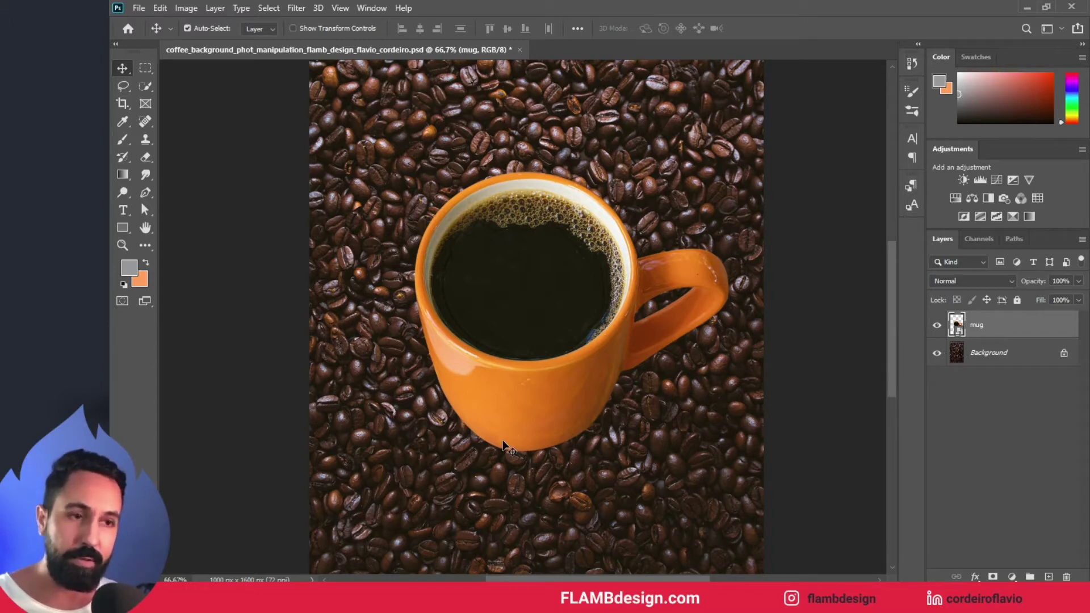
# Step: Add a layer mask to the mug layer and zoom to 100% around the mug
pyautogui.click(995, 577)
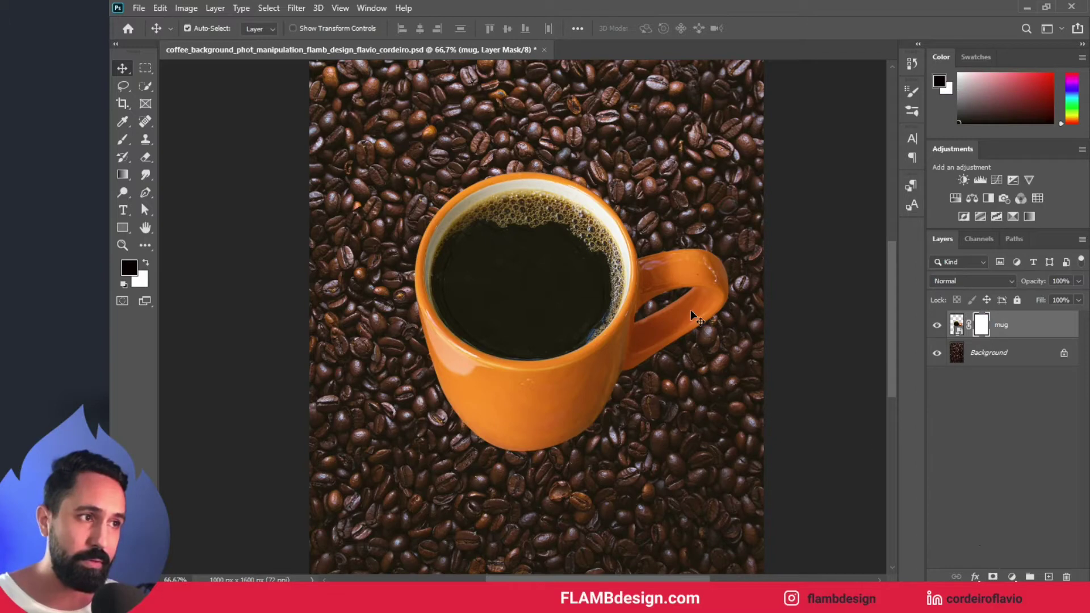
pyautogui.press('z')
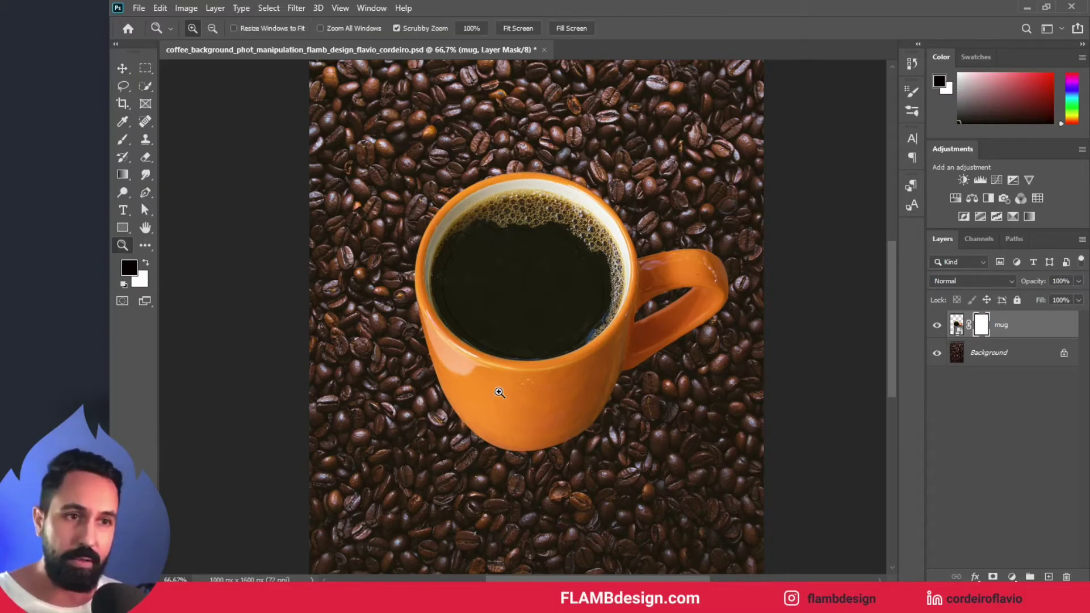
pyautogui.click(498, 383)
pyautogui.press('v')
pyautogui.scroll(-2, 563, 469)
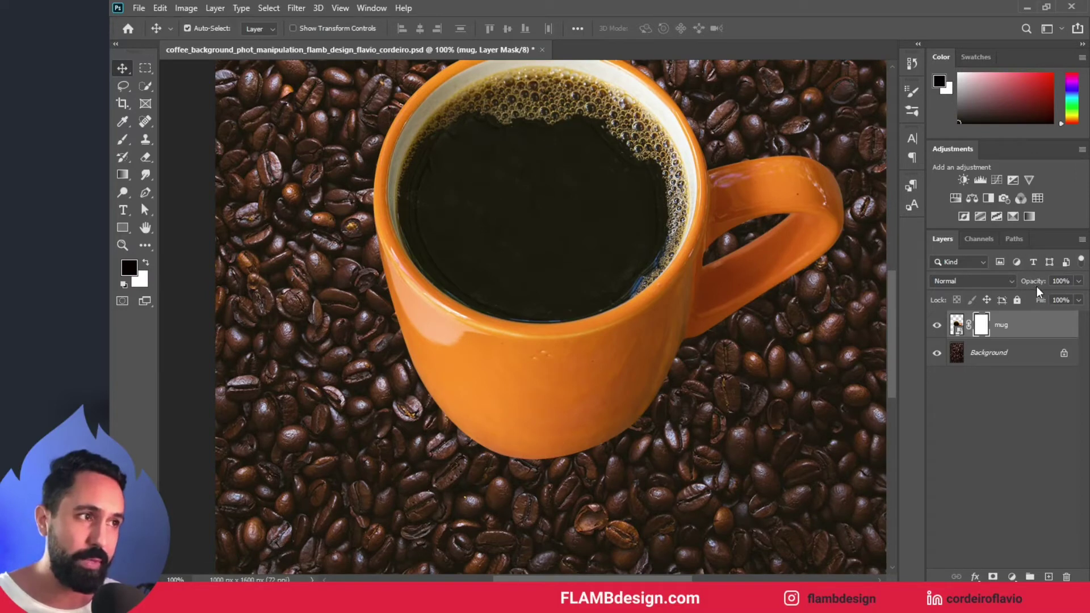
# Step: Lower the mug layer's opacity to 63% and zoom closer on the mug's base
pyautogui.moveTo(1036, 286); pyautogui.dragTo(1008, 282)
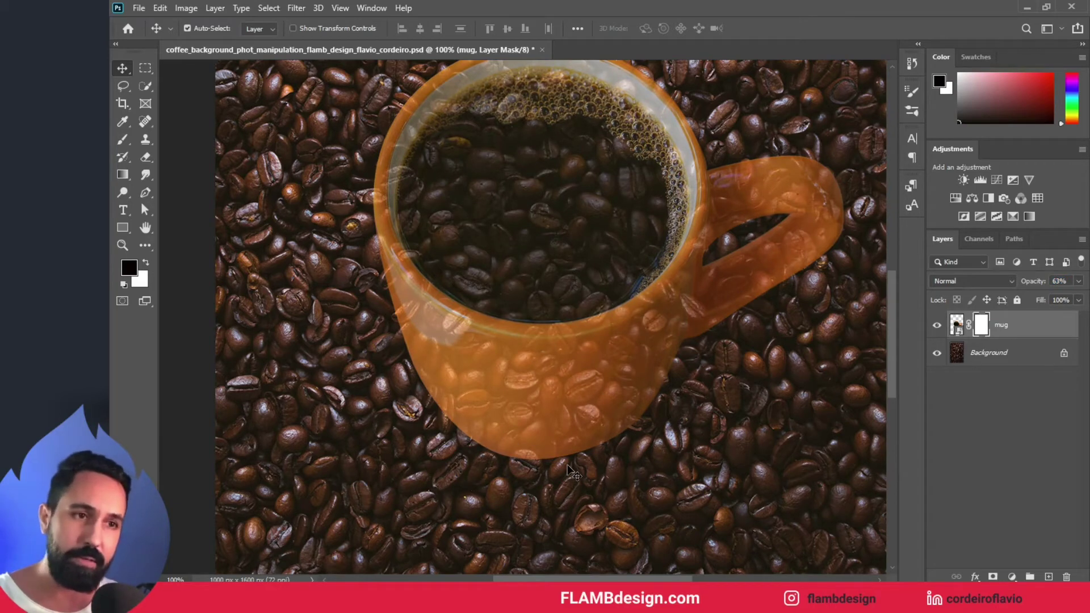
pyautogui.scroll(-1, 571, 472)
pyautogui.scroll(1, 571, 471)
pyautogui.press('z')
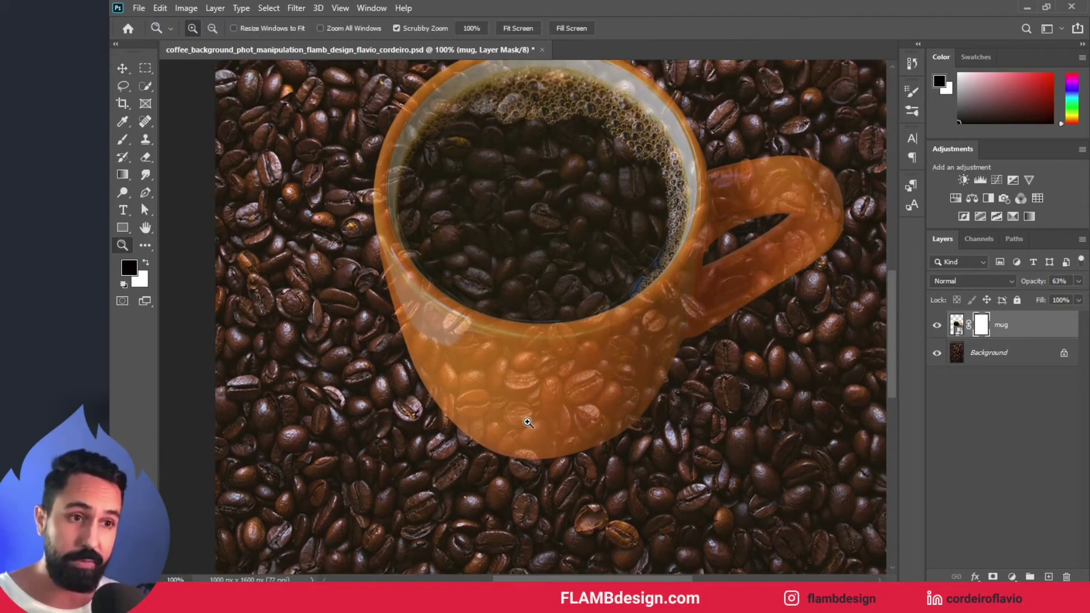
pyautogui.click(528, 422)
# Step: Inspect the zoomed mug base against the beans, ending with the Brush tool ready
pyautogui.press('v')
pyautogui.scroll(-1, 528, 422)
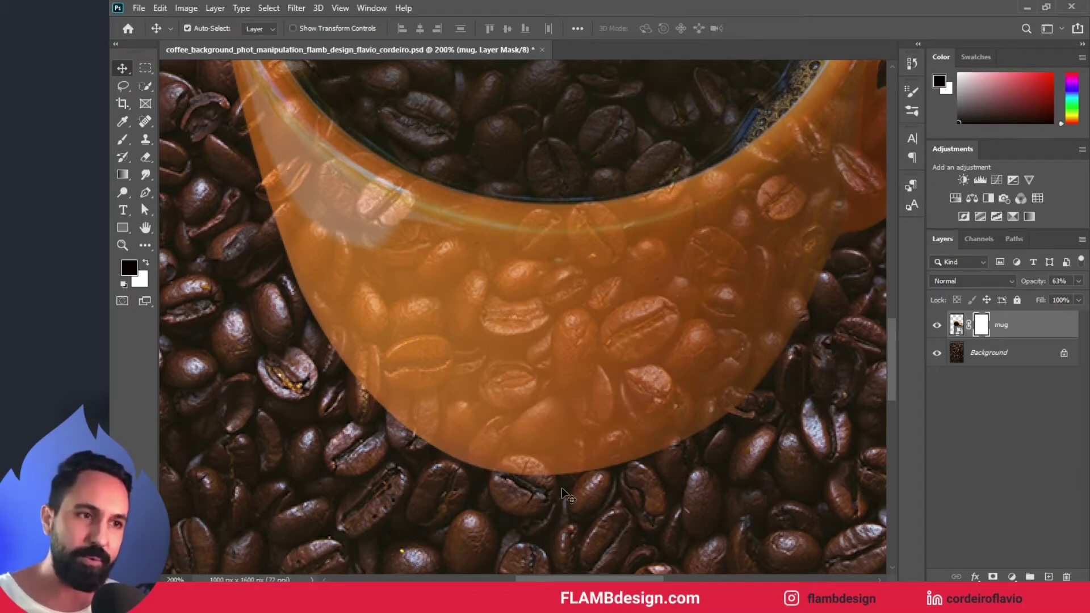
pyautogui.scroll(1, 566, 495)
pyautogui.scroll(-2, 566, 495)
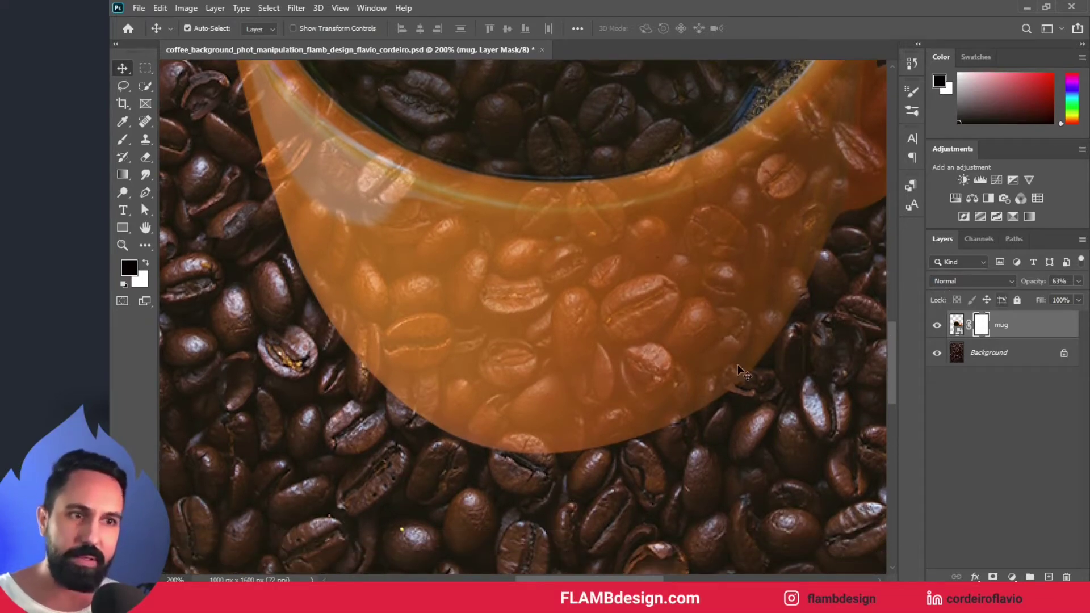
pyautogui.scroll(1, 630, 466)
pyautogui.scroll(-1, 630, 465)
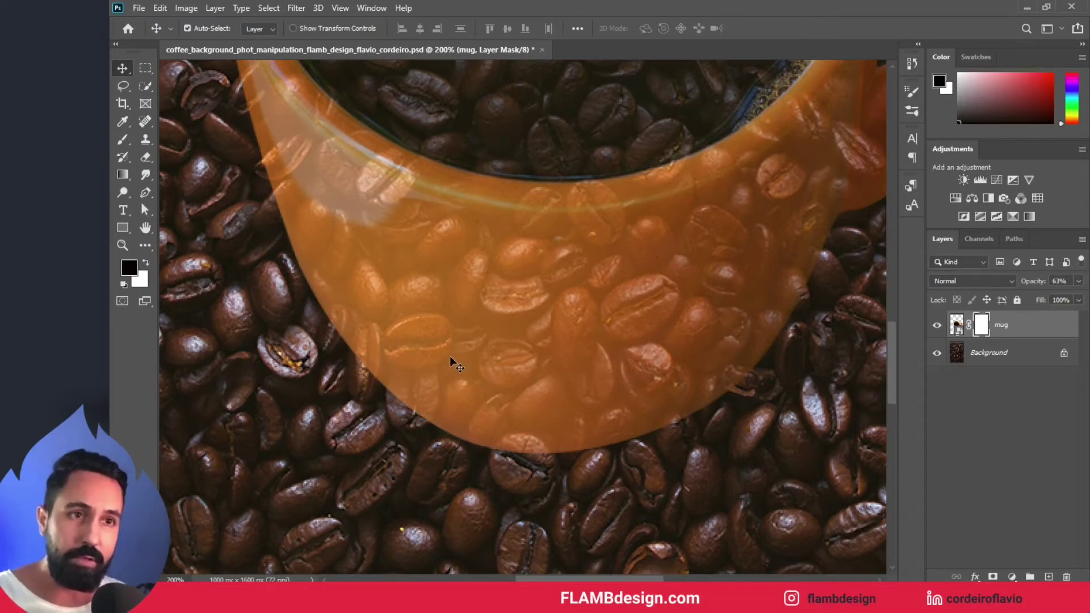
pyautogui.press('b')
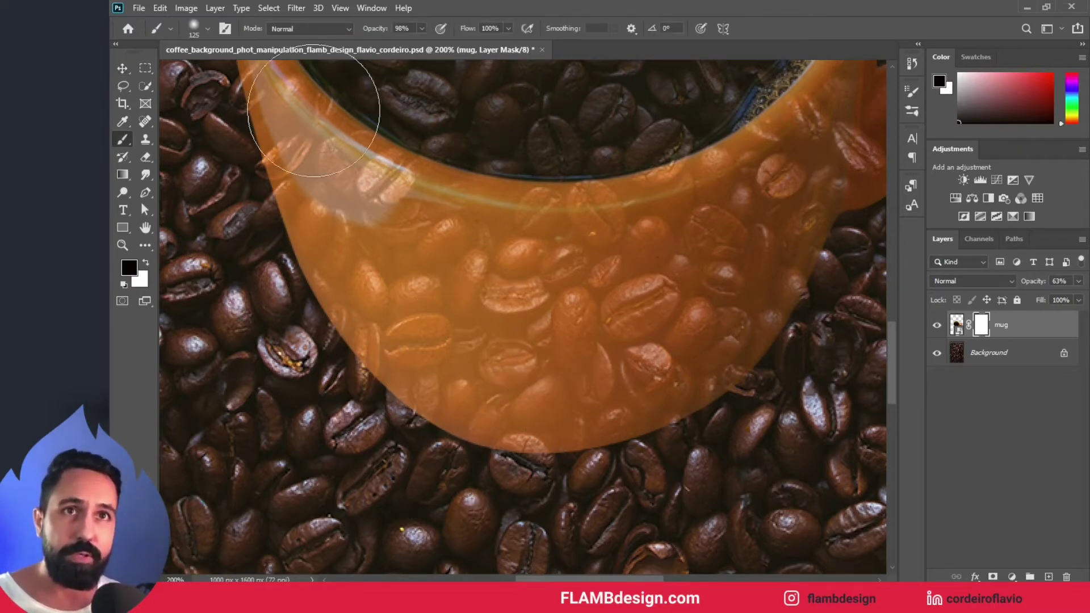
# Step: Set the brush to 125 px, 98% hardness and 100% opacity, and undo a test mask stroke
pyautogui.click(207, 28)
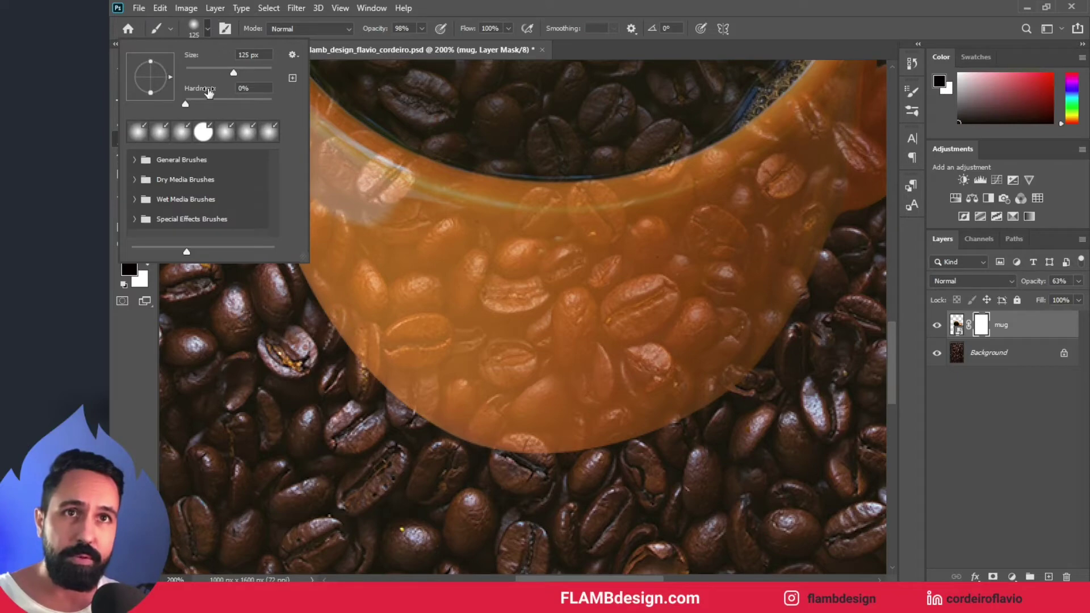
pyautogui.moveTo(187, 107); pyautogui.dragTo(283, 119)
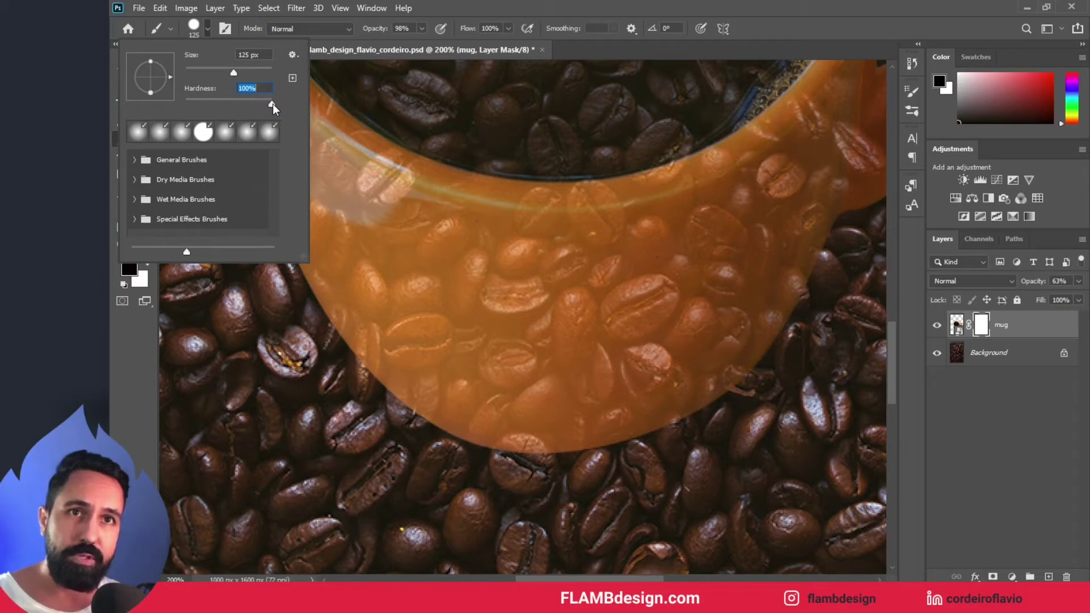
pyautogui.moveTo(272, 108); pyautogui.dragTo(271, 108)
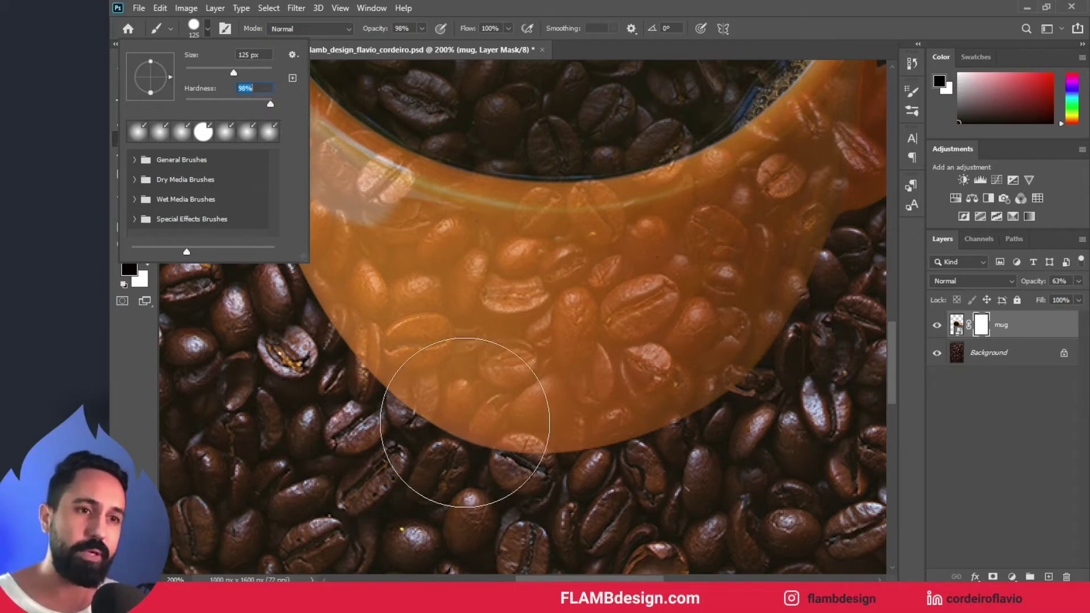
pyautogui.click(311, 462)
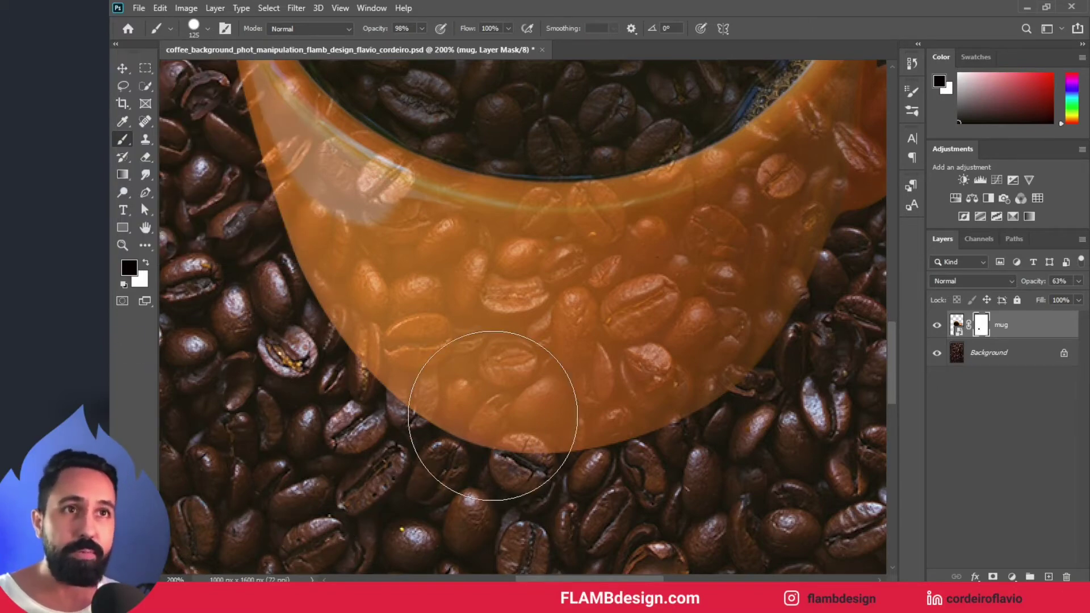
pyautogui.moveTo(372, 31); pyautogui.dragTo(400, 31)
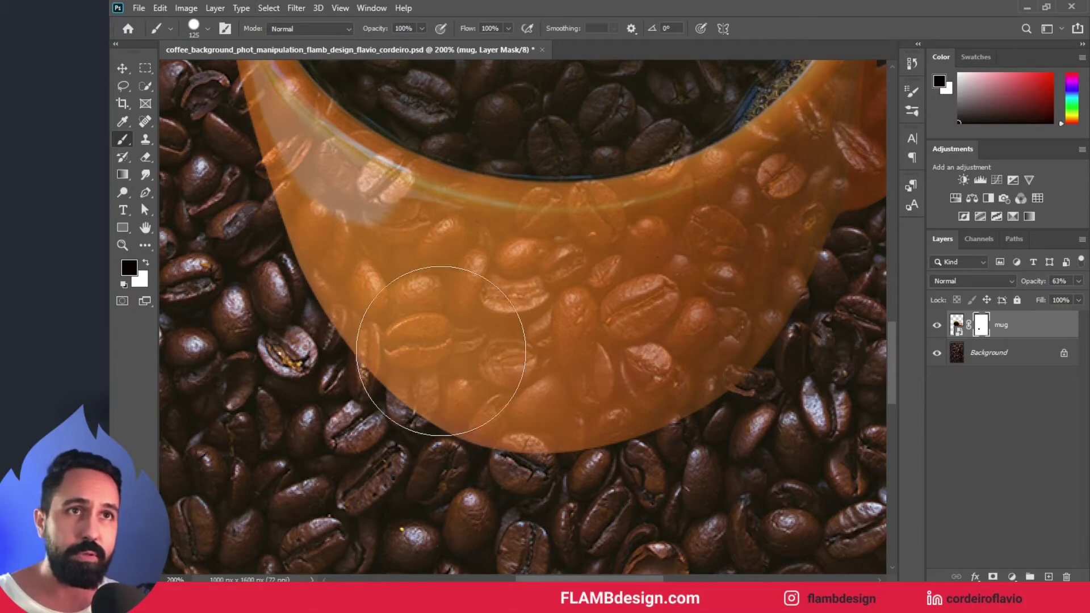
pyautogui.click(488, 438)
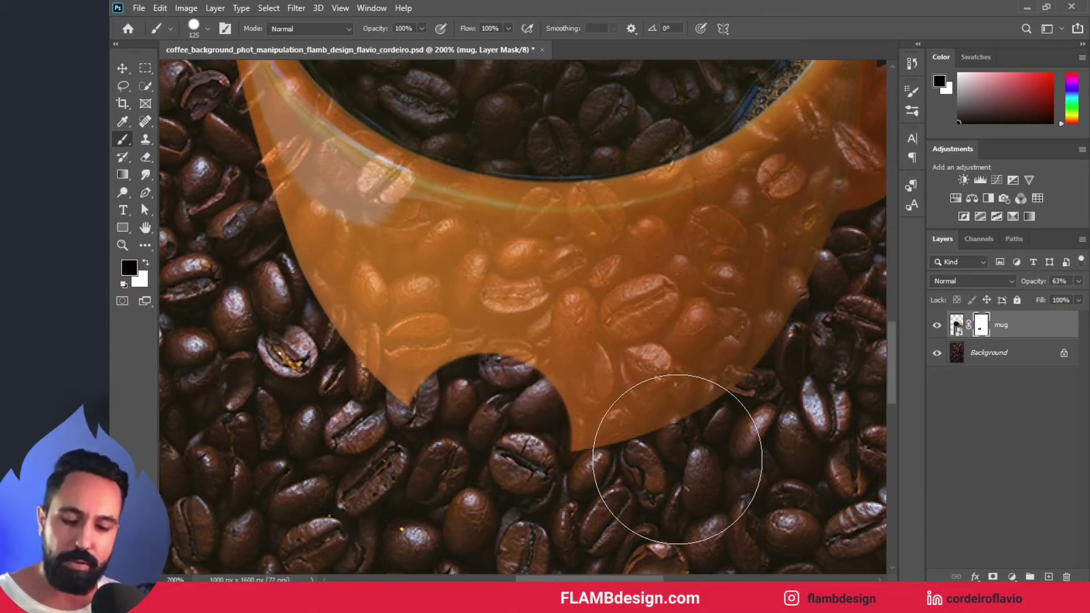
pyautogui.hotkey('ctrl', 'z')
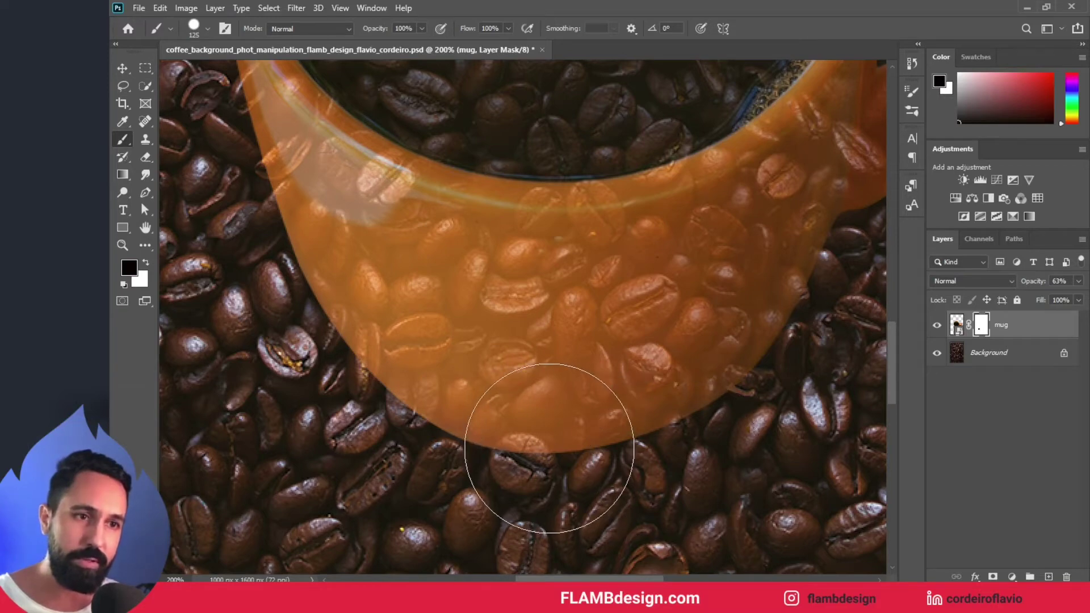
# Step: Paint on the mug's mask with a 40 px brush over the bean at its bottom edge
pyautogui.press('z')
pyautogui.press('b')
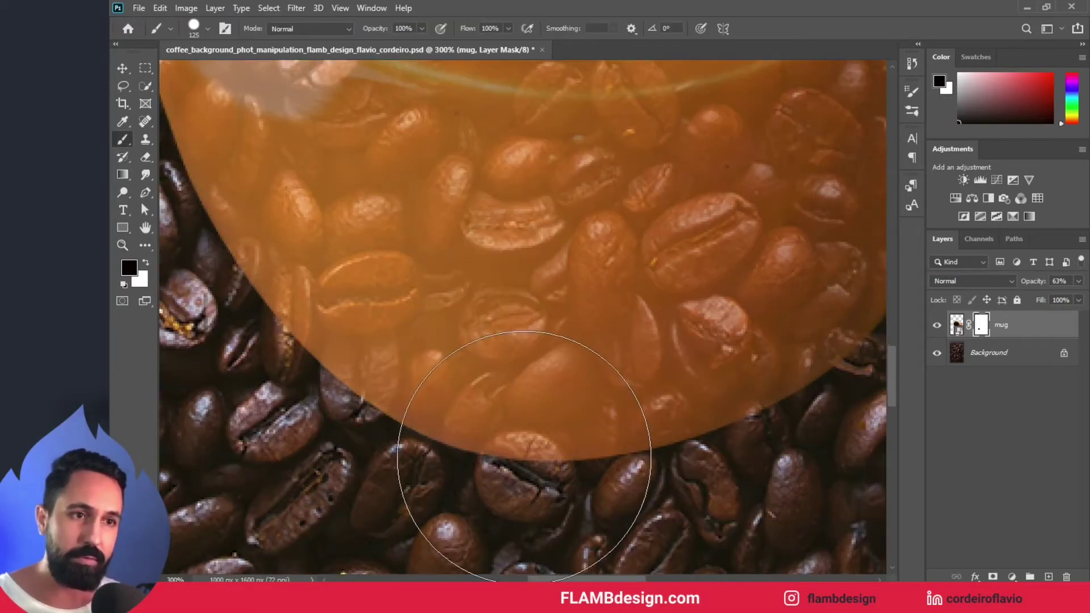
pyautogui.scroll(-1, 500, 463)
pyautogui.press('[')
pyautogui.press('[')
pyautogui.press('[')
pyautogui.press('[')
pyautogui.press('[')
pyautogui.press('[')
pyautogui.press('[')
pyautogui.press('[')
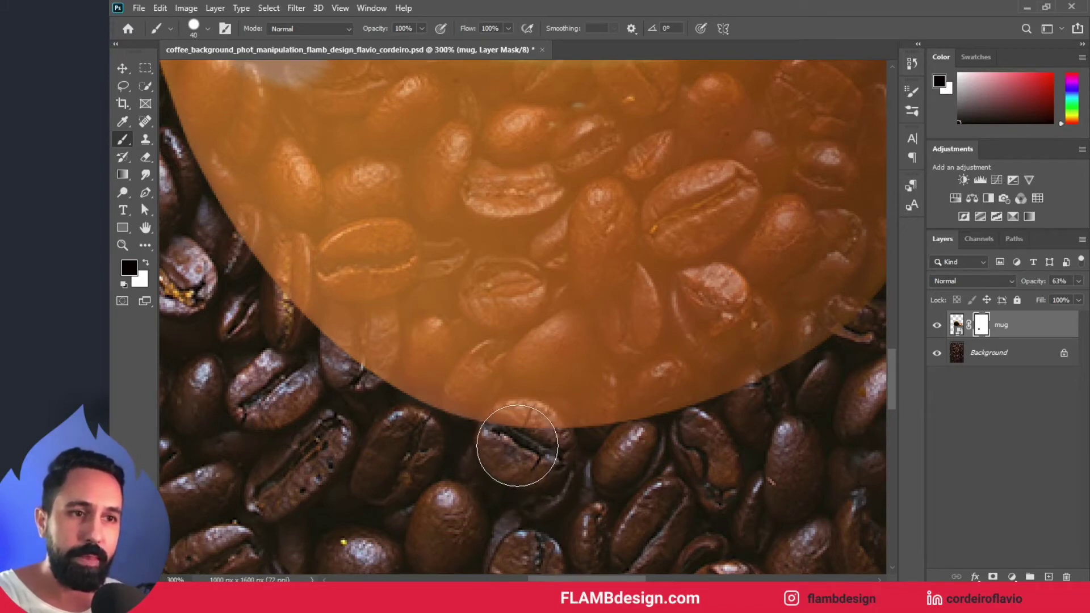
pyautogui.click(515, 446)
pyautogui.moveTo(515, 446); pyautogui.dragTo(525, 441)
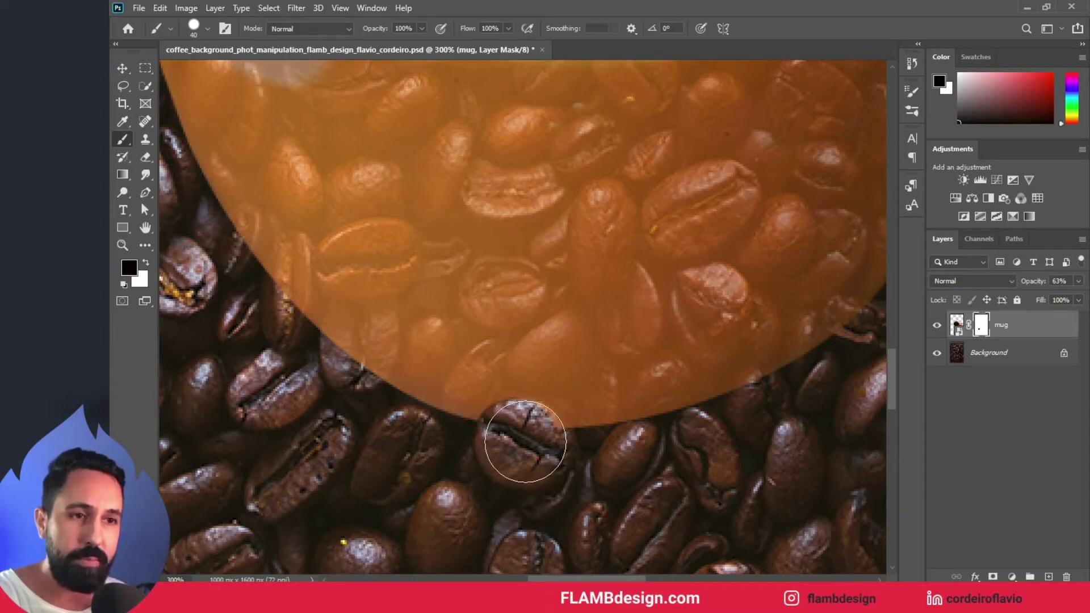
pyautogui.moveTo(526, 441)
pyautogui.mouseDown()
pyautogui.moveTo(521, 433)
pyautogui.moveTo(523, 445)
pyautogui.mouseUp()
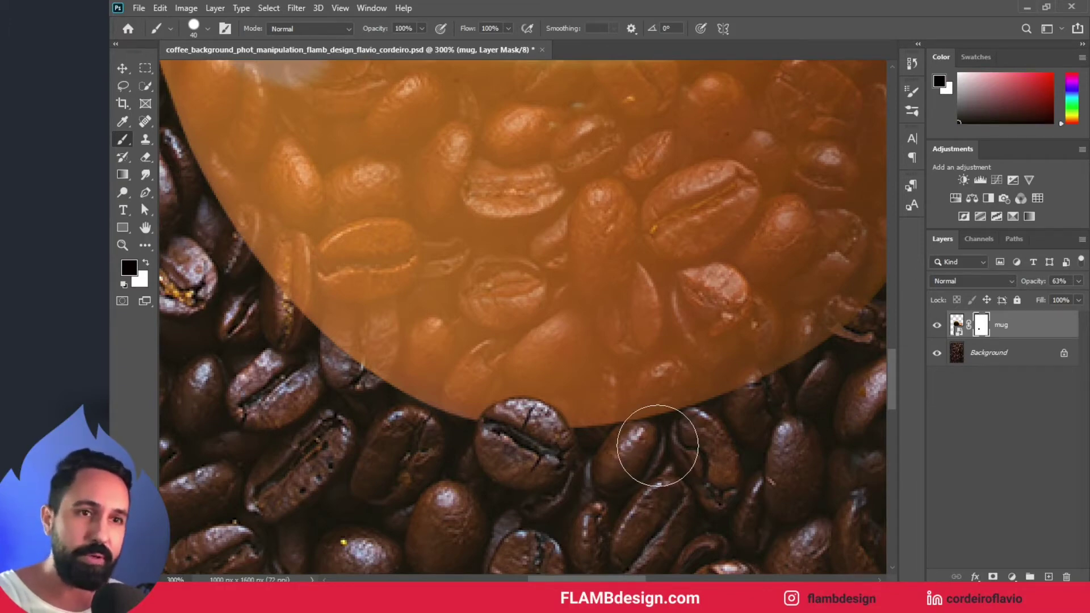
# Step: Mask more of the mug's bottom edge over beans using 15 px and 25 px brushes
pyautogui.scroll(2, 657, 454)
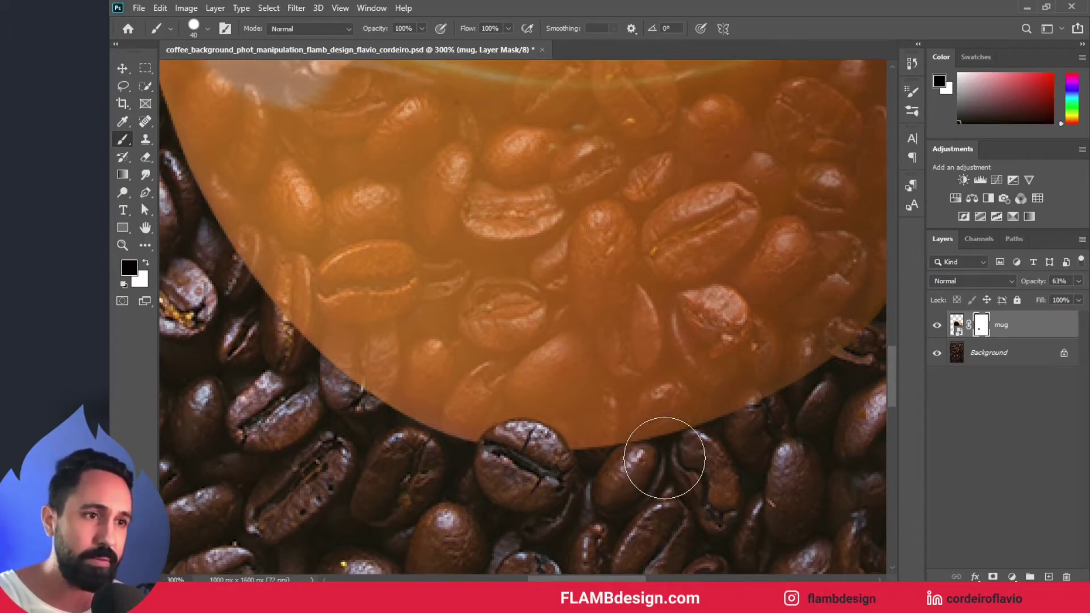
pyautogui.scroll(1, 664, 458)
pyautogui.scroll(-2, 663, 456)
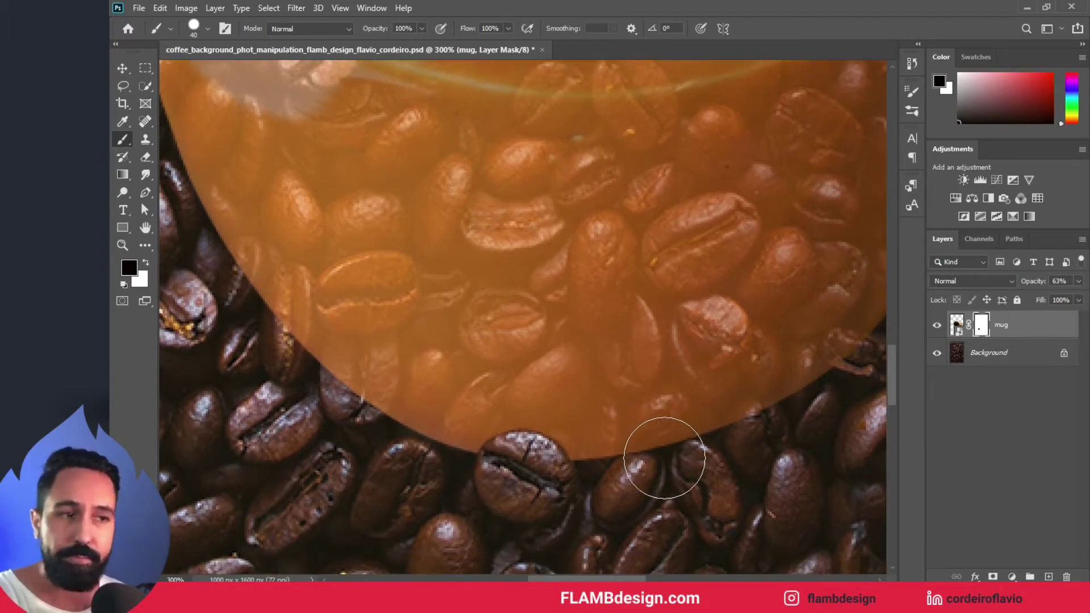
pyautogui.scroll(1, 672, 522)
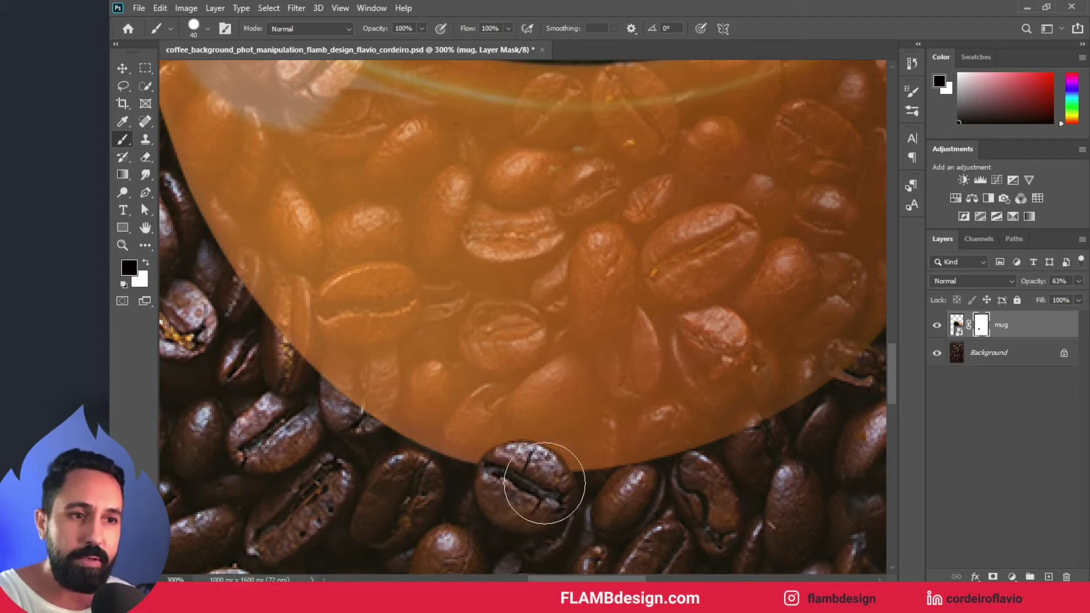
pyautogui.scroll(1, 653, 500)
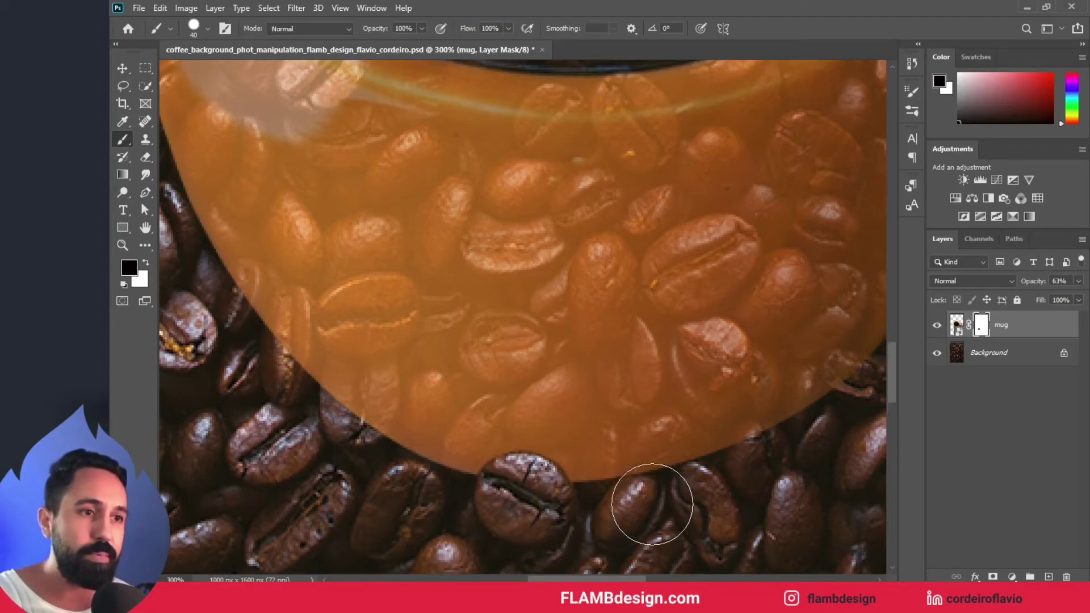
pyautogui.press('[')
pyautogui.press('[')
pyautogui.press('[')
pyautogui.press('[')
pyautogui.press('[')
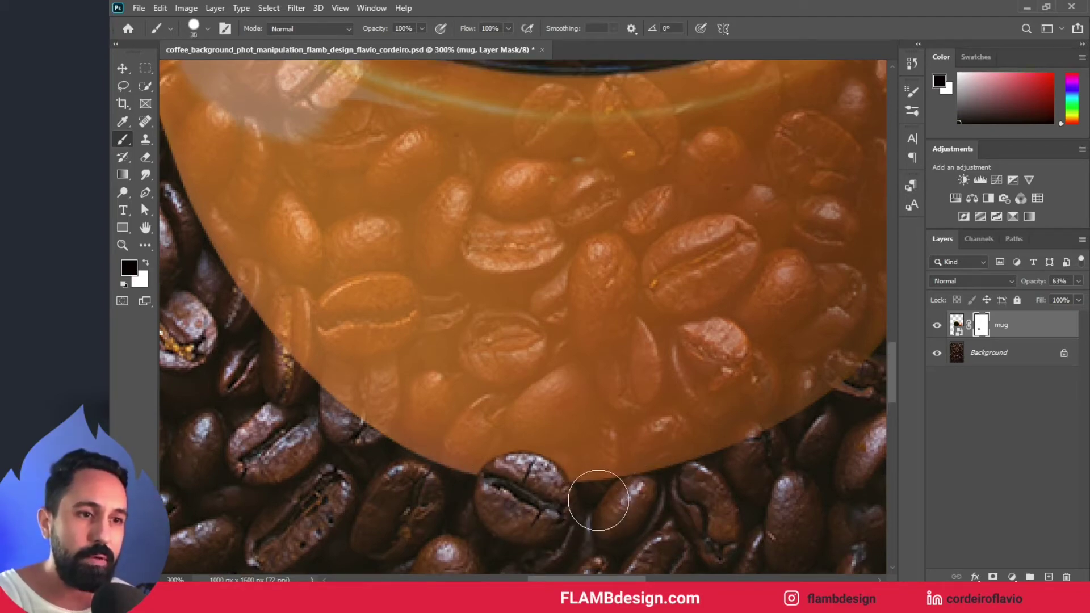
pyautogui.moveTo(596, 475)
pyautogui.mouseDown()
pyautogui.moveTo(598, 487)
pyautogui.moveTo(604, 445)
pyautogui.moveTo(589, 482)
pyautogui.moveTo(606, 440)
pyautogui.moveTo(609, 491)
pyautogui.mouseUp()
pyautogui.press(']')
pyautogui.scroll(1, 652, 499)
pyautogui.moveTo(658, 494)
pyautogui.mouseDown()
pyautogui.moveTo(657, 462)
pyautogui.moveTo(647, 462)
pyautogui.moveTo(662, 452)
pyautogui.moveTo(645, 457)
pyautogui.moveTo(669, 445)
pyautogui.moveTo(676, 486)
pyautogui.mouseUp()
# Step: Hide the mug tint where beans overlap its lower edge, then zoom out
pyautogui.scroll(1, 678, 494)
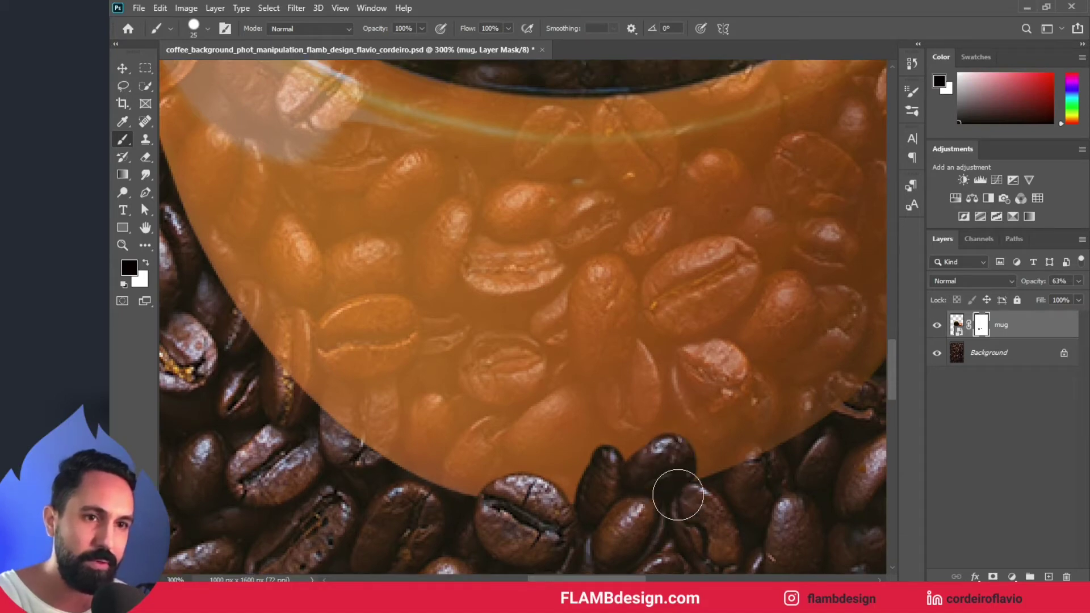
pyautogui.scroll(1, 677, 494)
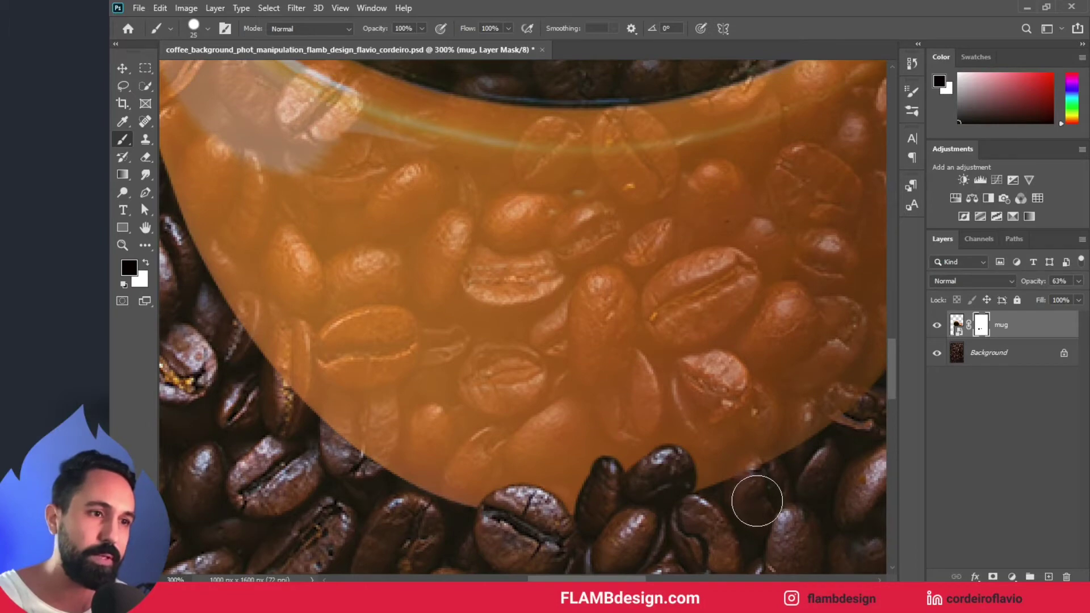
pyautogui.moveTo(718, 462); pyautogui.dragTo(576, 483)
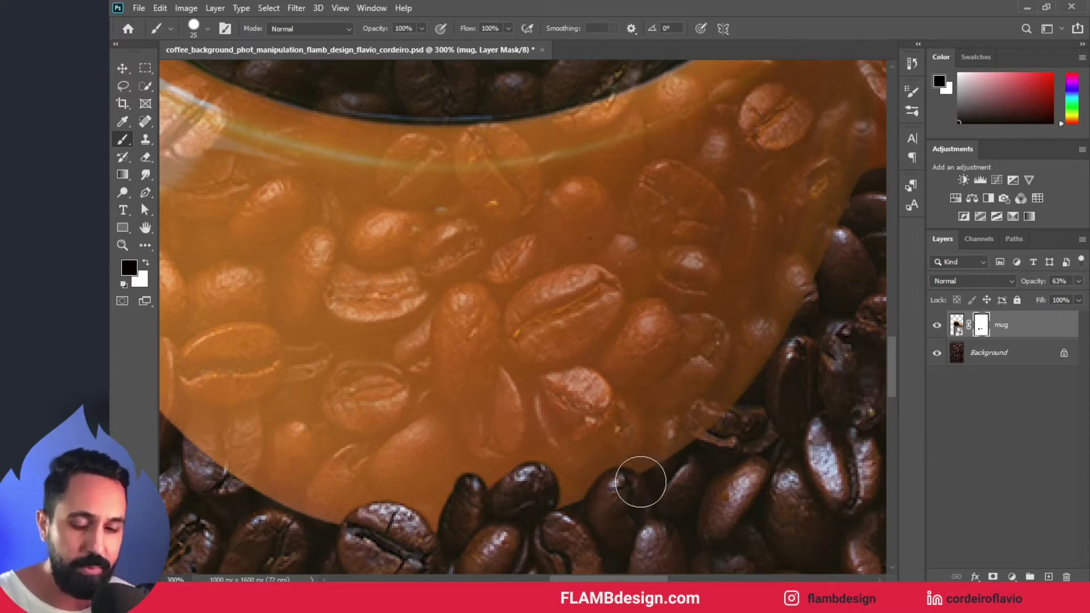
pyautogui.scroll(-2, 639, 483)
pyautogui.scroll(1, 639, 482)
pyautogui.moveTo(574, 491)
pyautogui.mouseDown()
pyautogui.moveTo(555, 444)
pyautogui.moveTo(513, 499)
pyautogui.mouseUp()
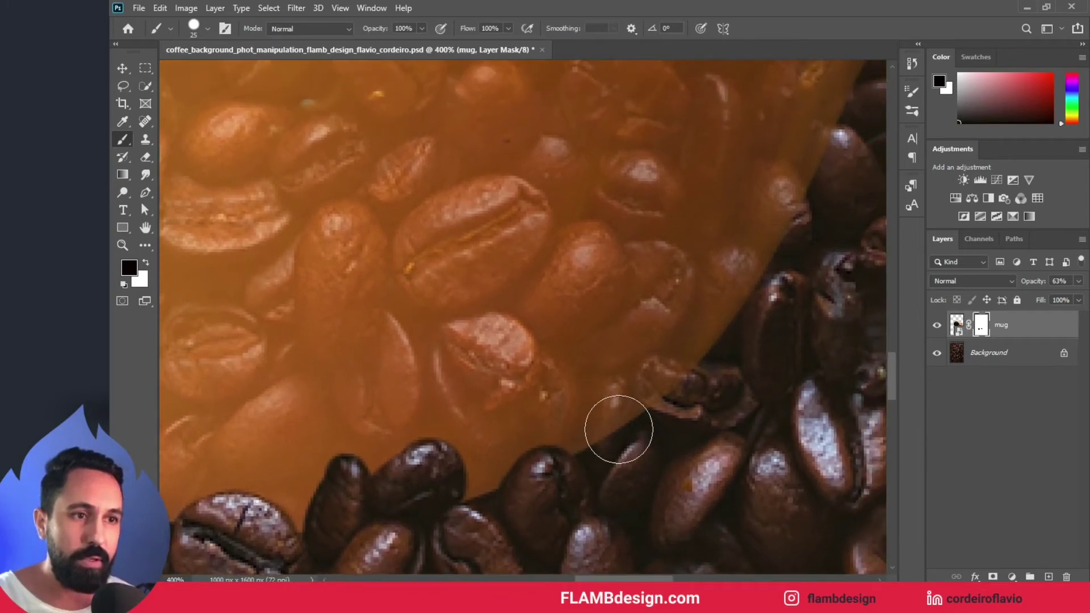
pyautogui.moveTo(620, 428)
pyautogui.mouseDown()
pyautogui.moveTo(613, 406)
pyautogui.moveTo(654, 406)
pyautogui.moveTo(662, 383)
pyautogui.moveTo(657, 406)
pyautogui.mouseUp()
pyautogui.press('z')
pyautogui.hotkey('ctrl', '-')
pyautogui.hotkey('ctrl', '-')
pyautogui.hotkey('ctrl', '-')
pyautogui.hotkey('ctrl', '-')
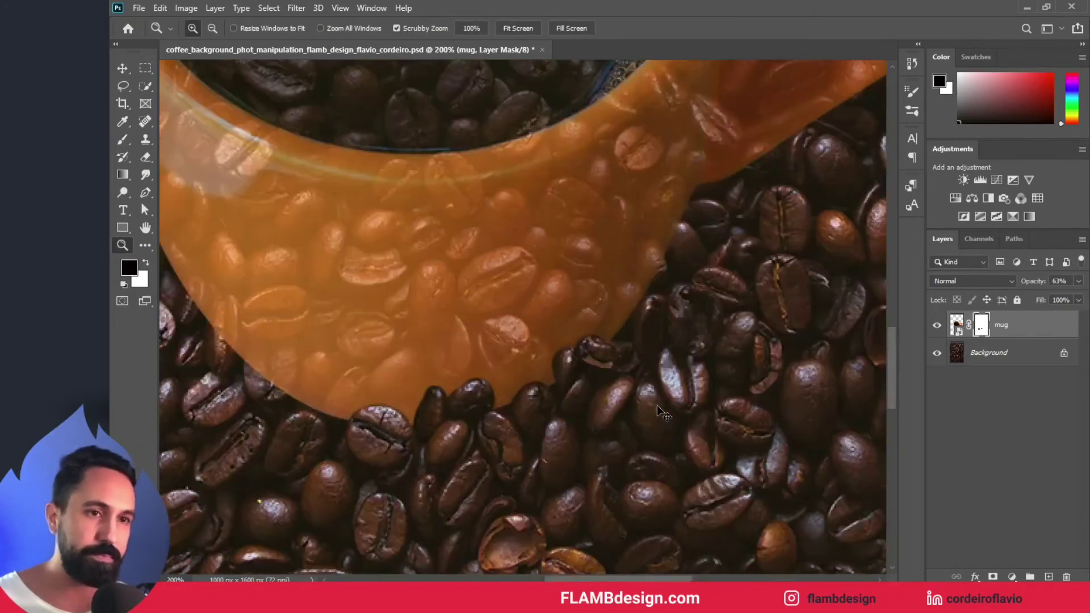
# Step: Zoom out to 66.7% to review the mug, then zoom to 300% on its lower right edge
pyautogui.scroll(1, 657, 404)
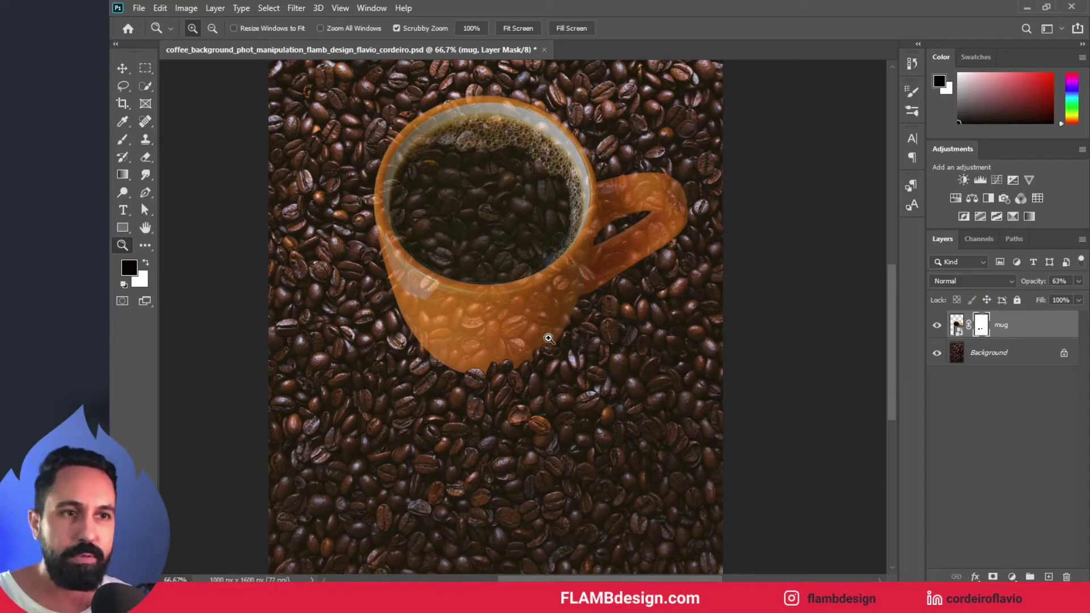
pyautogui.click(554, 361)
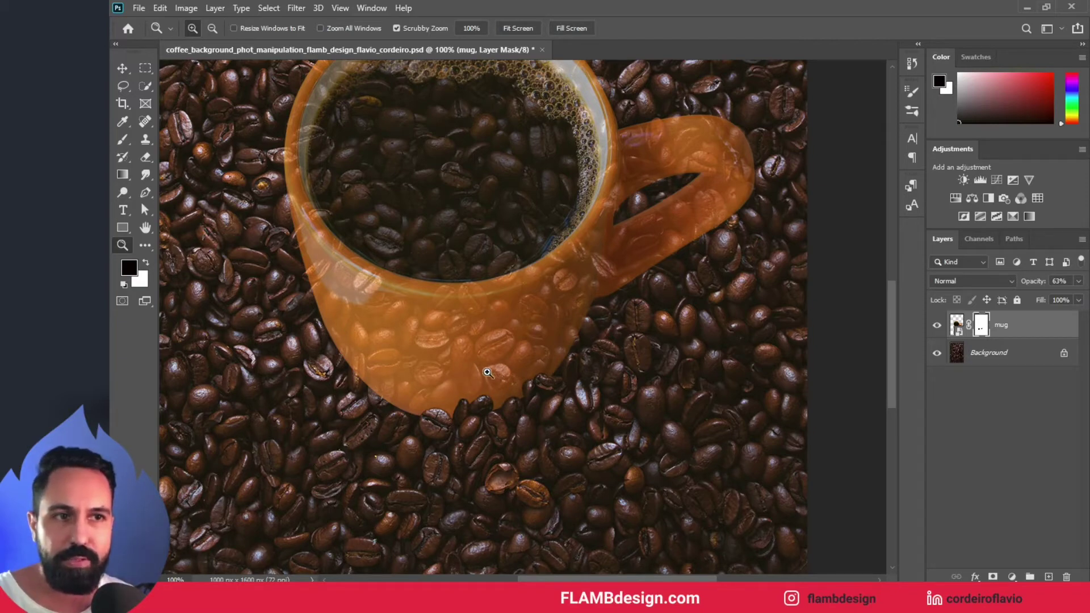
pyautogui.scroll(2, 521, 365)
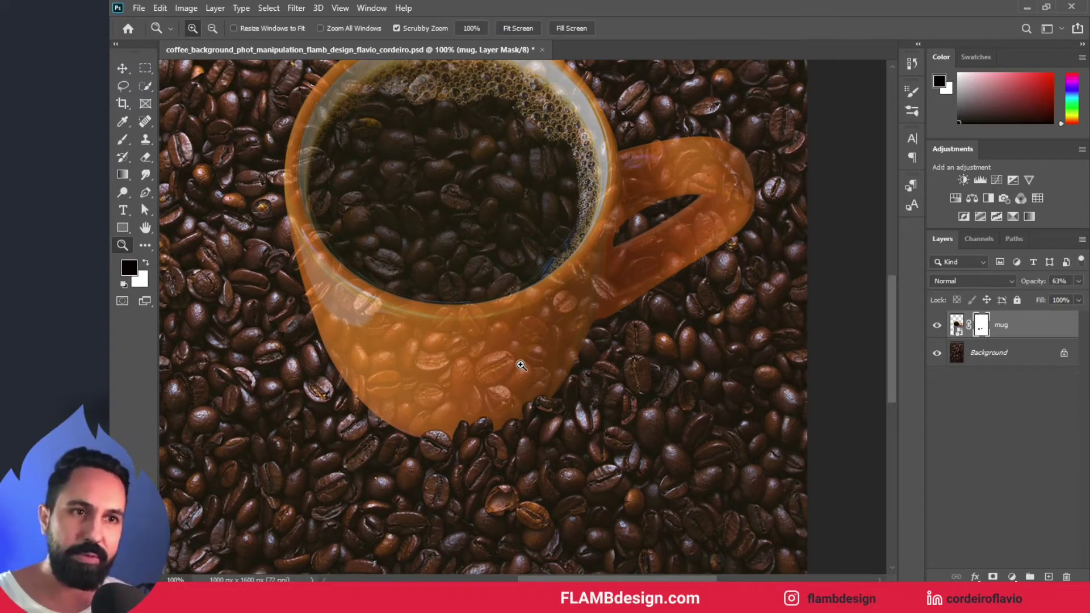
pyautogui.scroll(2, 521, 365)
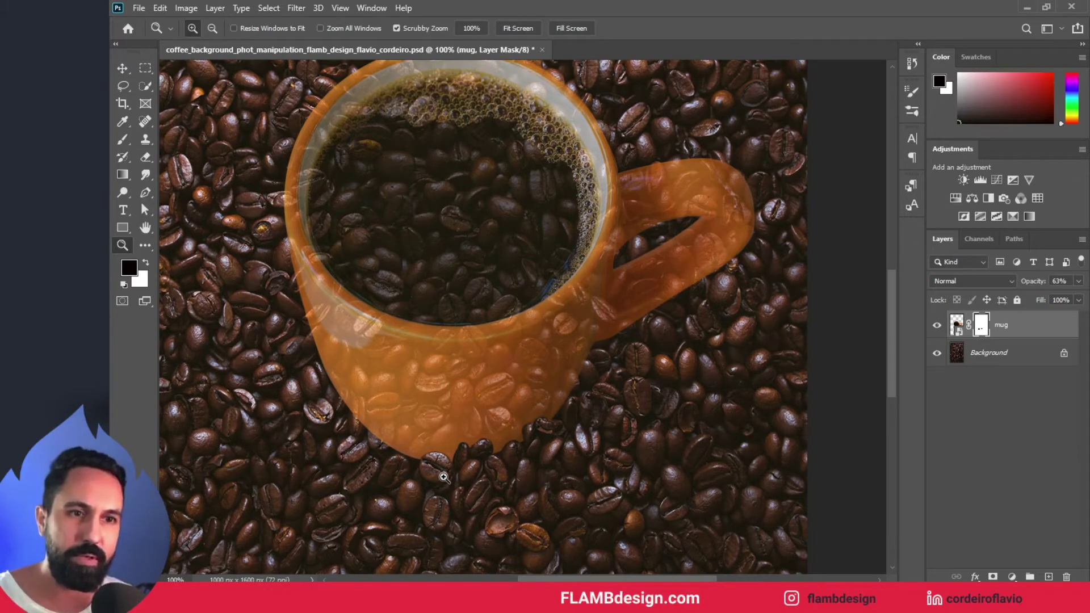
pyautogui.click(558, 415)
pyautogui.click(558, 412)
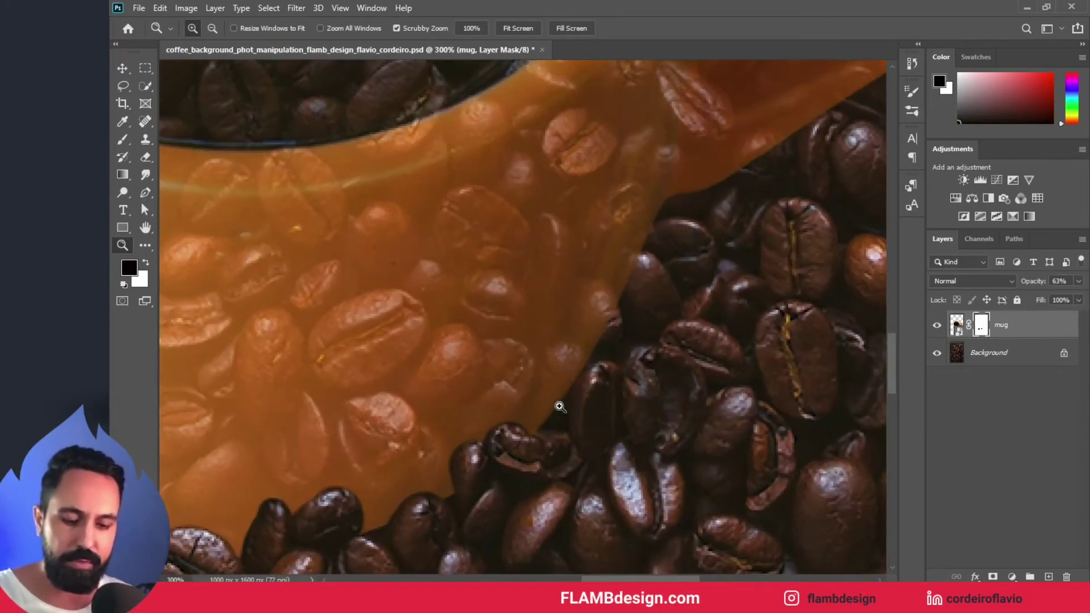
# Step: Paint black on the mug's mask to remove the orange tint from the bean at its edge
pyautogui.press('b')
pyautogui.moveTo(560, 401)
pyautogui.mouseDown()
pyautogui.moveTo(560, 414)
pyautogui.moveTo(561, 369)
pyautogui.mouseUp()
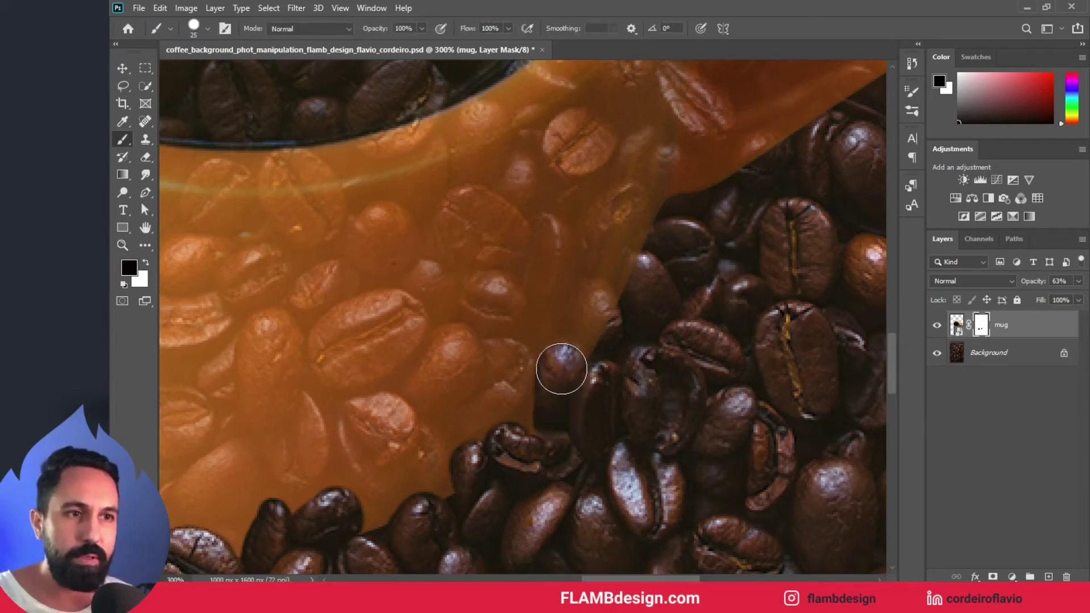
pyautogui.moveTo(560, 401)
pyautogui.mouseDown()
pyautogui.moveTo(557, 367)
pyautogui.moveTo(576, 367)
pyautogui.mouseUp()
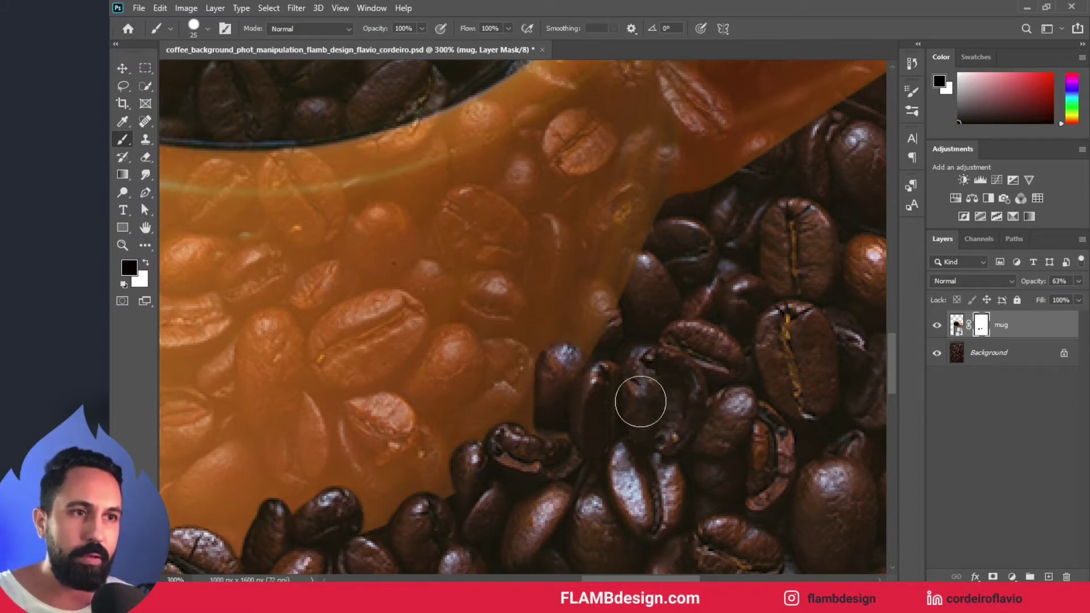
pyautogui.scroll(3, 647, 402)
pyautogui.moveTo(607, 386)
pyautogui.mouseDown()
pyautogui.moveTo(596, 358)
pyautogui.moveTo(606, 424)
pyautogui.moveTo(649, 370)
pyautogui.moveTo(637, 365)
pyautogui.moveTo(645, 386)
pyautogui.moveTo(668, 372)
pyautogui.moveTo(670, 333)
pyautogui.moveTo(686, 355)
pyautogui.moveTo(674, 329)
pyautogui.moveTo(647, 355)
pyautogui.moveTo(662, 390)
pyautogui.moveTo(645, 365)
pyautogui.moveTo(657, 345)
pyautogui.mouseUp()
pyautogui.scroll(2, 611, 428)
pyautogui.scroll(1, 669, 371)
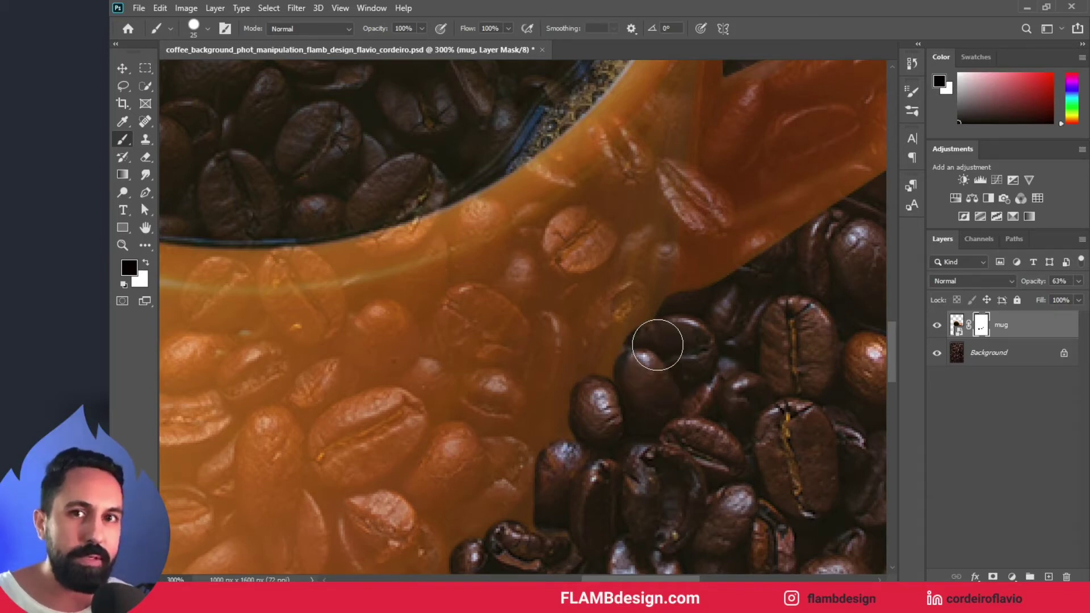
pyautogui.scroll(-3, 657, 360)
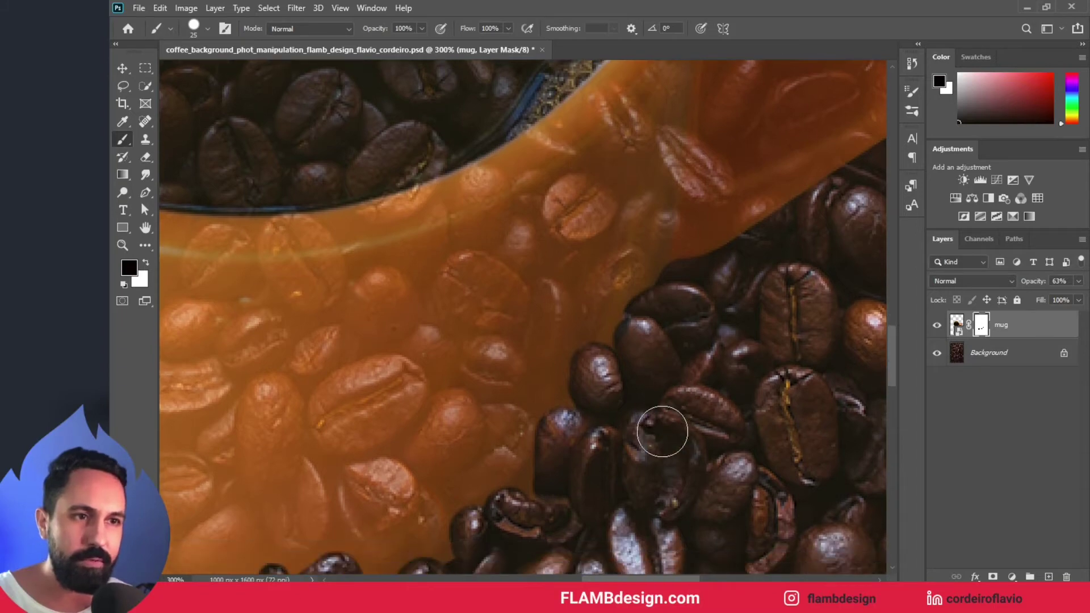
pyautogui.scroll(-2, 662, 431)
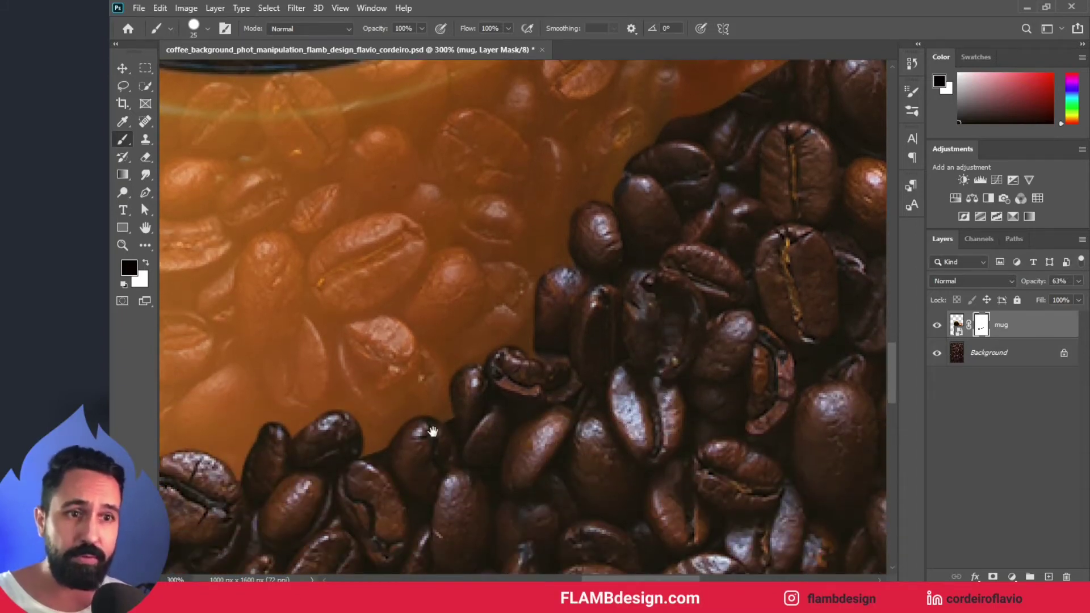
# Step: Touch up the edge bean's mask with 9–15 px brushes, then fit the image on screen
pyautogui.moveTo(387, 407); pyautogui.dragTo(641, 366)
pyautogui.moveTo(406, 397); pyautogui.dragTo(476, 438)
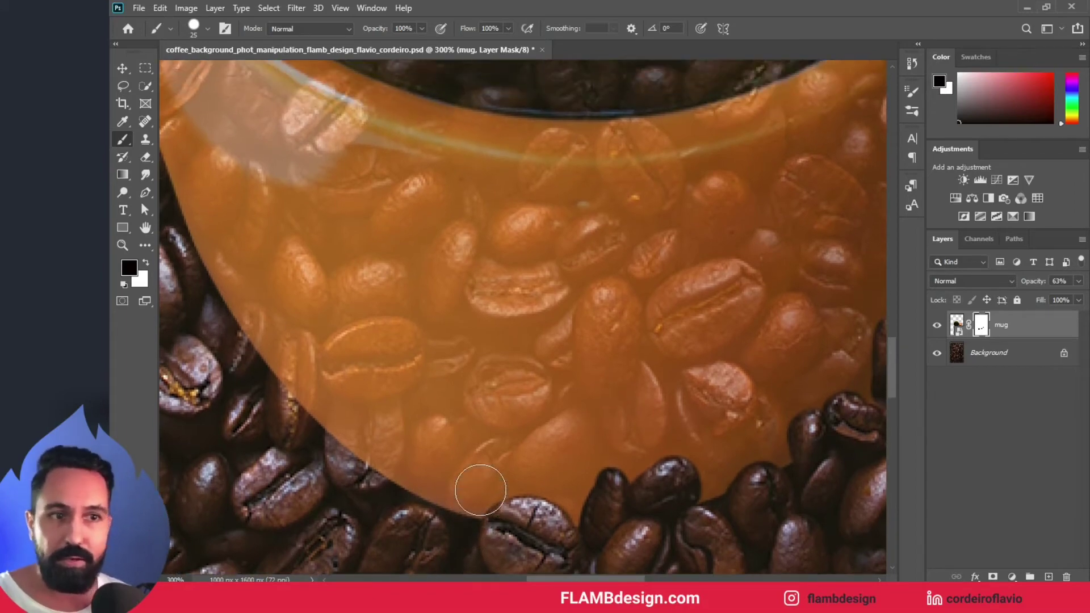
pyautogui.moveTo(374, 374); pyautogui.dragTo(555, 438)
pyautogui.moveTo(476, 448)
pyautogui.mouseDown()
pyautogui.moveTo(481, 461)
pyautogui.moveTo(479, 411)
pyautogui.mouseUp()
pyautogui.press('[')
pyautogui.press('[')
pyautogui.press('[')
pyautogui.press('[')
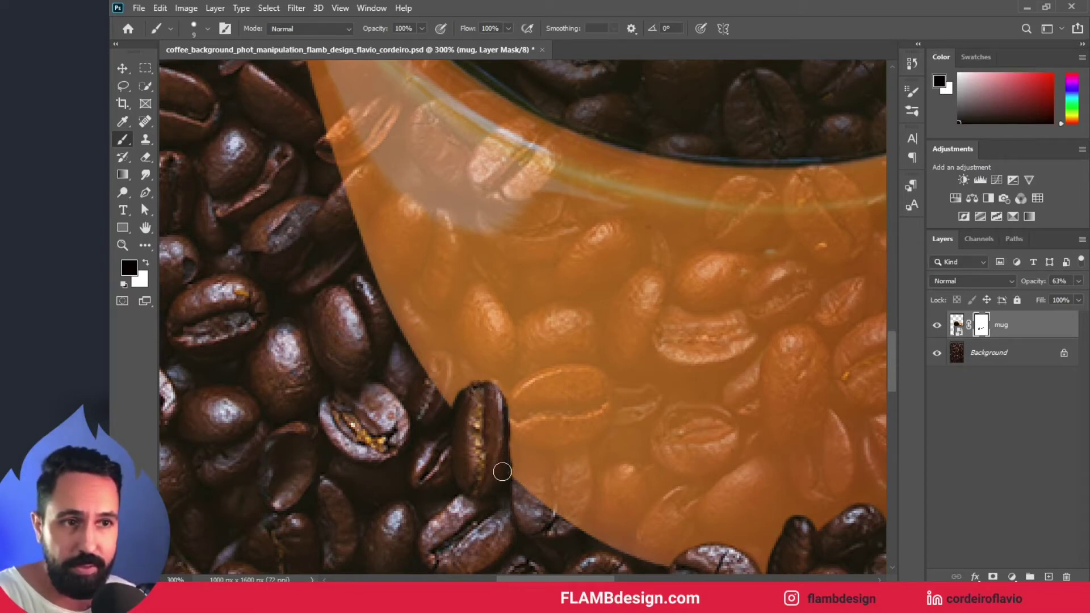
pyautogui.press(']')
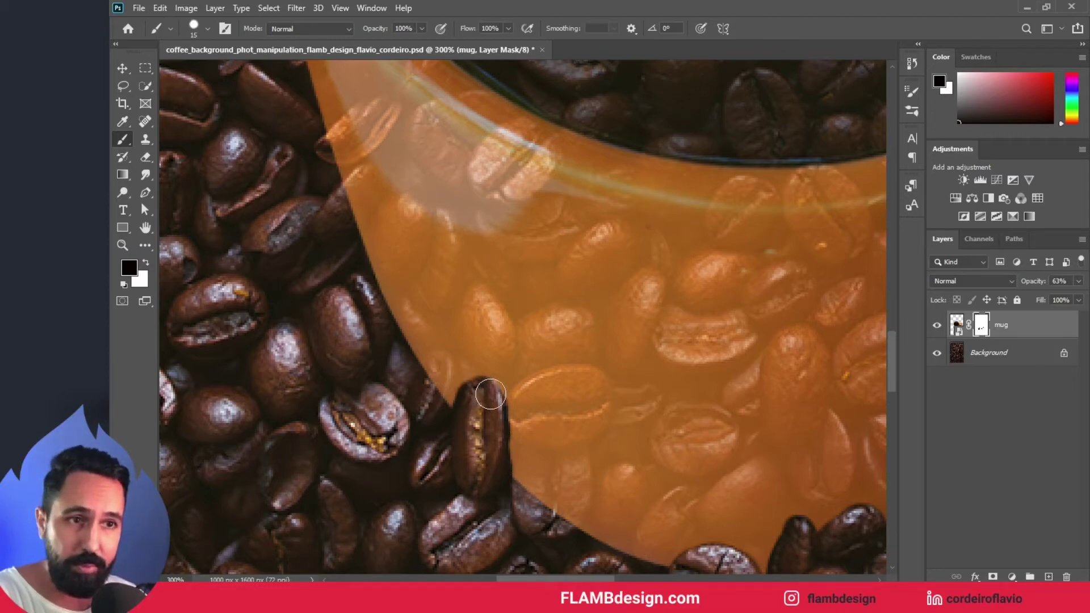
pyautogui.moveTo(490, 394)
pyautogui.mouseDown()
pyautogui.moveTo(484, 415)
pyautogui.moveTo(519, 474)
pyautogui.mouseUp()
pyautogui.press('[')
pyautogui.press('z')
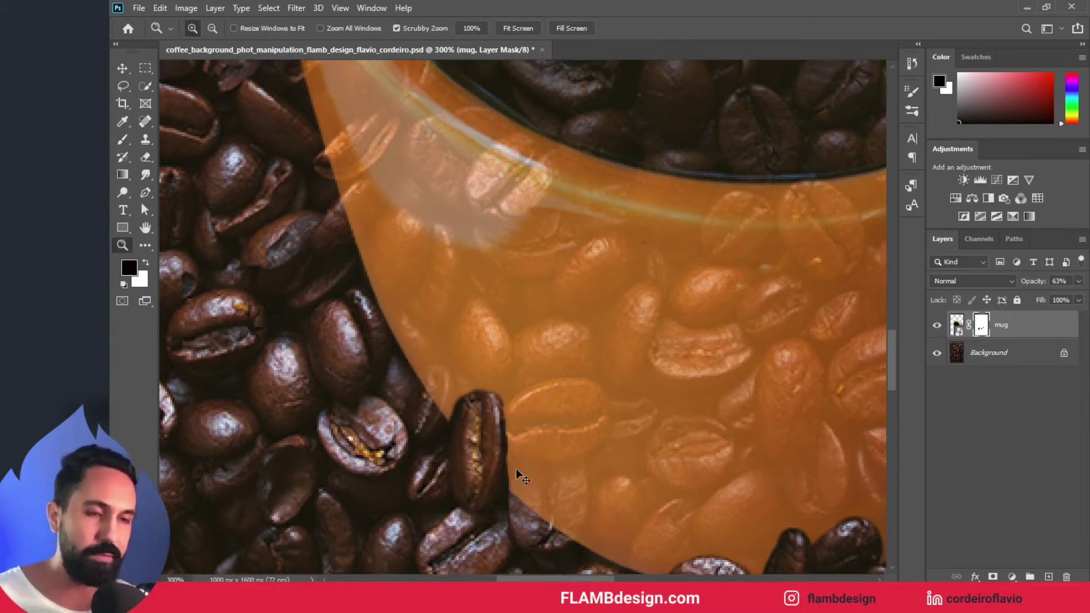
pyautogui.hotkey('ctrl', '0')
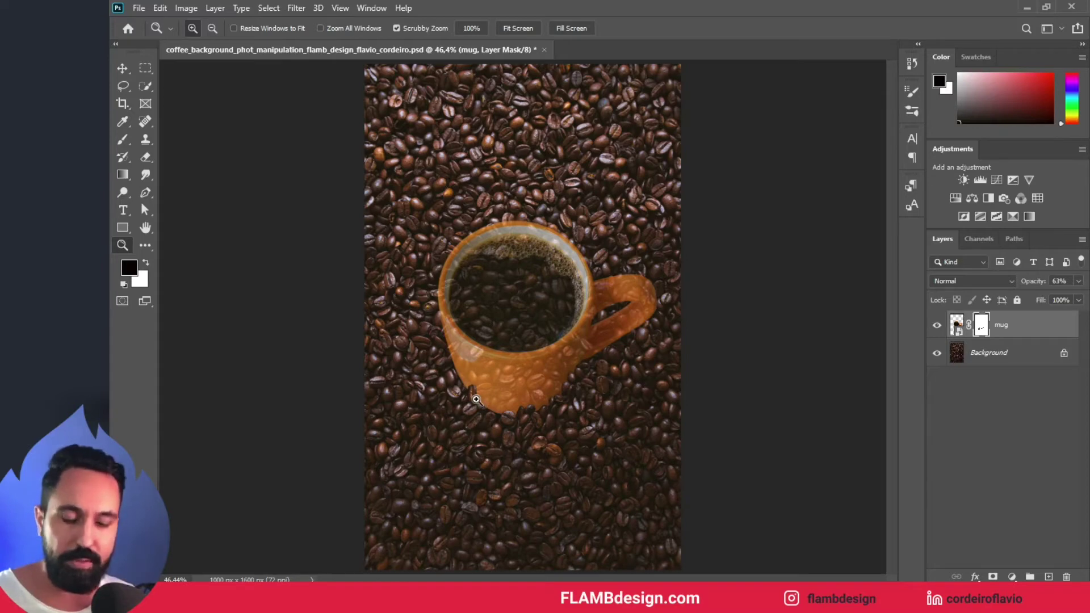
# Step: Zoom in on the mug's lower-left edge and mask the mug so a bean shows in front
pyautogui.moveTo(476, 400); pyautogui.dragTo(493, 419)
pyautogui.press('b')
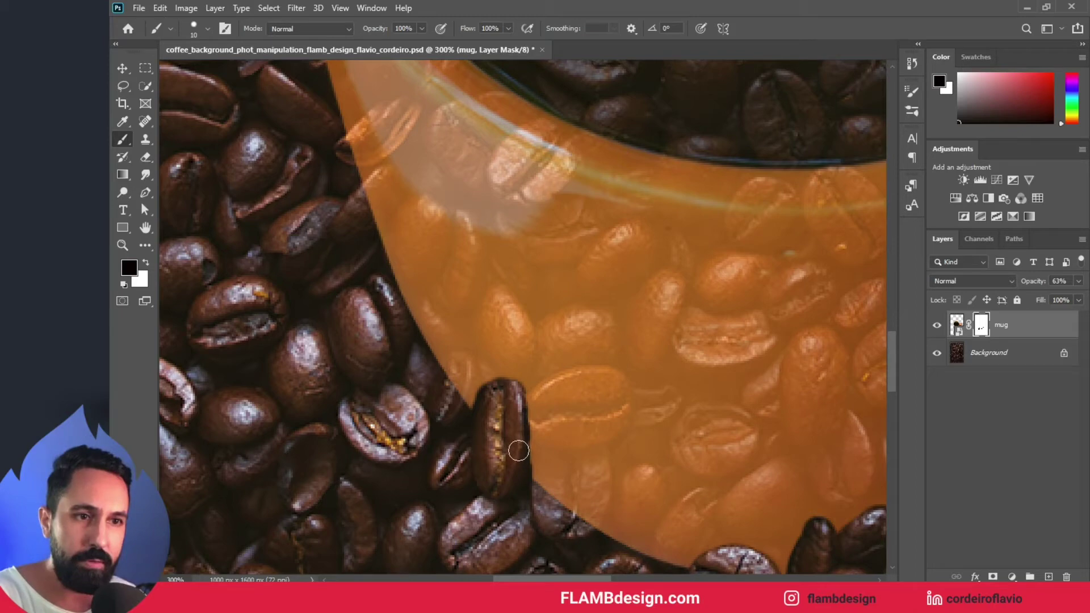
pyautogui.scroll(-3, 511, 480)
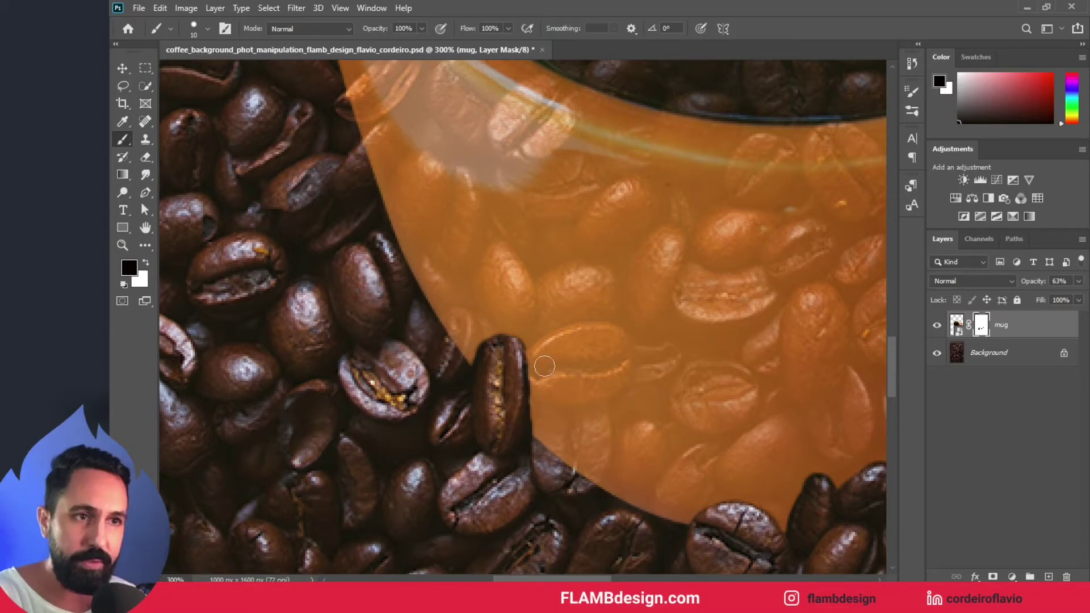
pyautogui.scroll(-1, 594, 382)
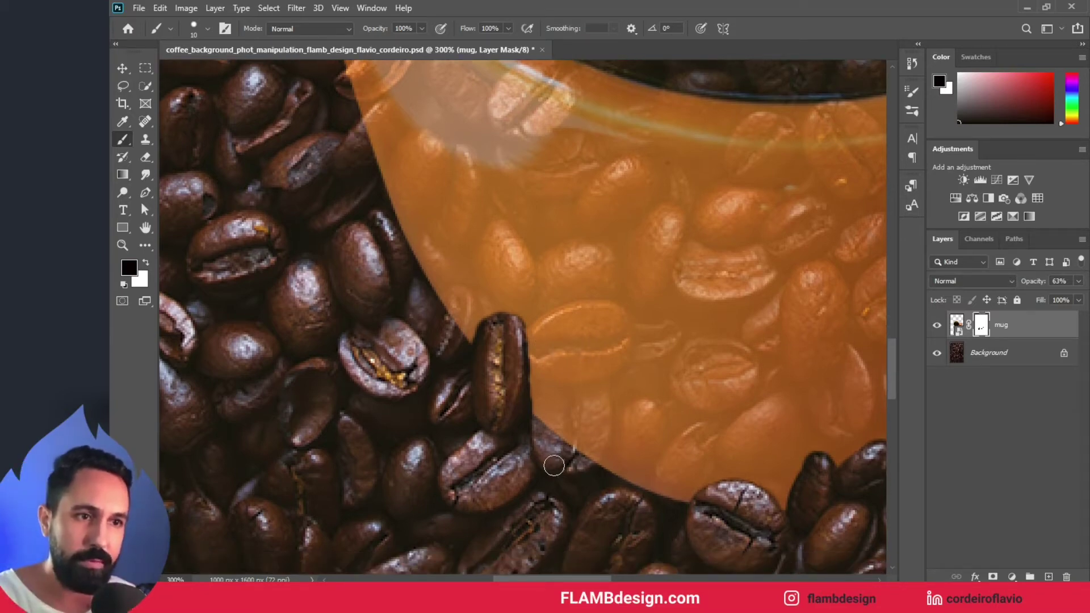
pyautogui.moveTo(543, 391)
pyautogui.mouseDown()
pyautogui.moveTo(559, 439)
pyautogui.moveTo(590, 454)
pyautogui.moveTo(595, 386)
pyautogui.moveTo(587, 425)
pyautogui.mouseUp()
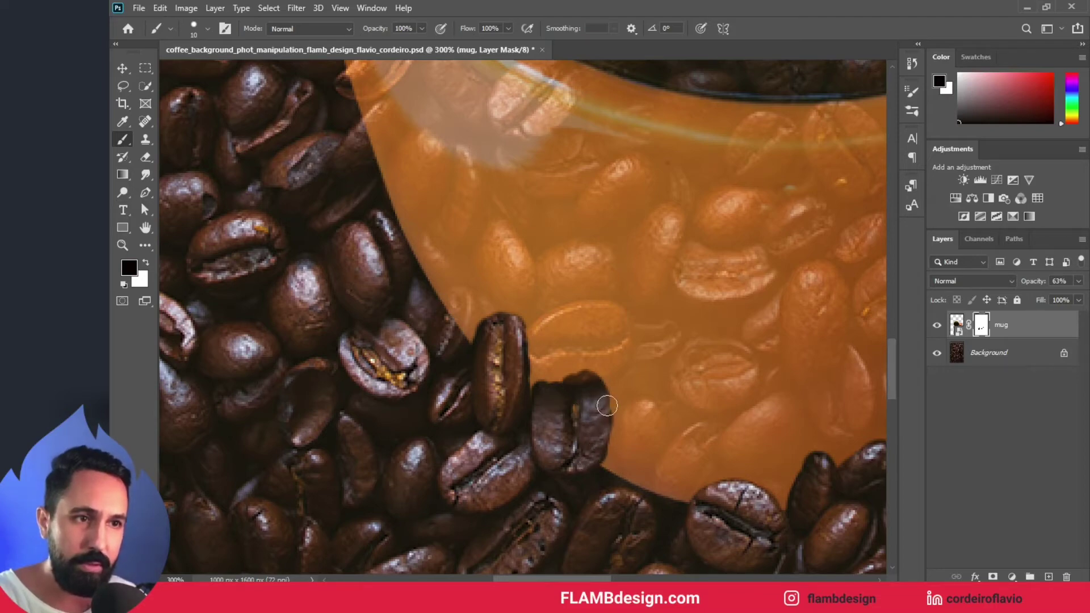
pyautogui.press(']')
pyautogui.press(']')
pyautogui.press(']')
pyautogui.press(']')
pyautogui.press(']')
pyautogui.moveTo(564, 425)
pyautogui.mouseDown()
pyautogui.moveTo(571, 413)
pyautogui.moveTo(574, 439)
pyautogui.mouseUp()
pyautogui.scroll(3, 562, 448)
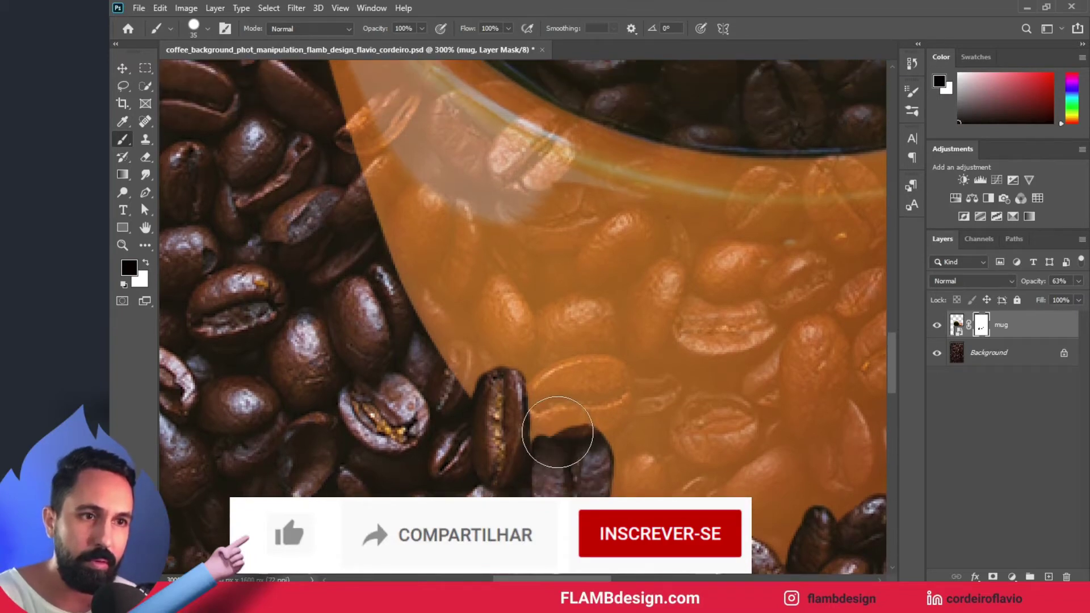
pyautogui.moveTo(564, 417)
pyautogui.mouseDown()
pyautogui.moveTo(559, 396)
pyautogui.moveTo(574, 385)
pyautogui.moveTo(581, 393)
pyautogui.moveTo(572, 385)
pyautogui.mouseUp()
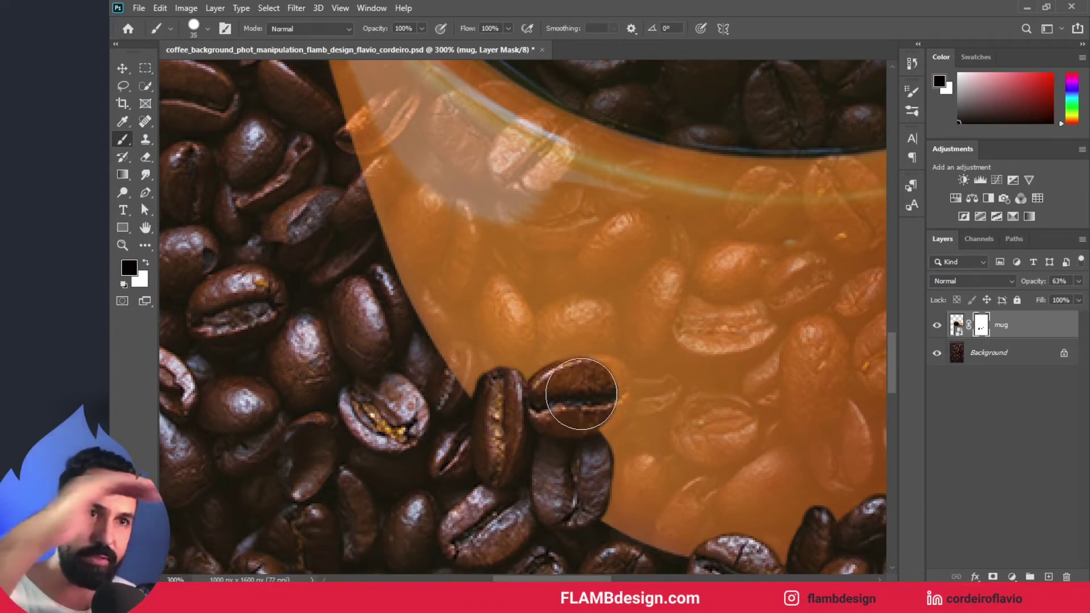
# Step: Refine the bean's top edges and the neighbouring bean's tip with smaller brushes, then fit to screen
pyautogui.press('[')
pyautogui.press('[')
pyautogui.press('[')
pyautogui.press('[')
pyautogui.press('[')
pyautogui.press('[')
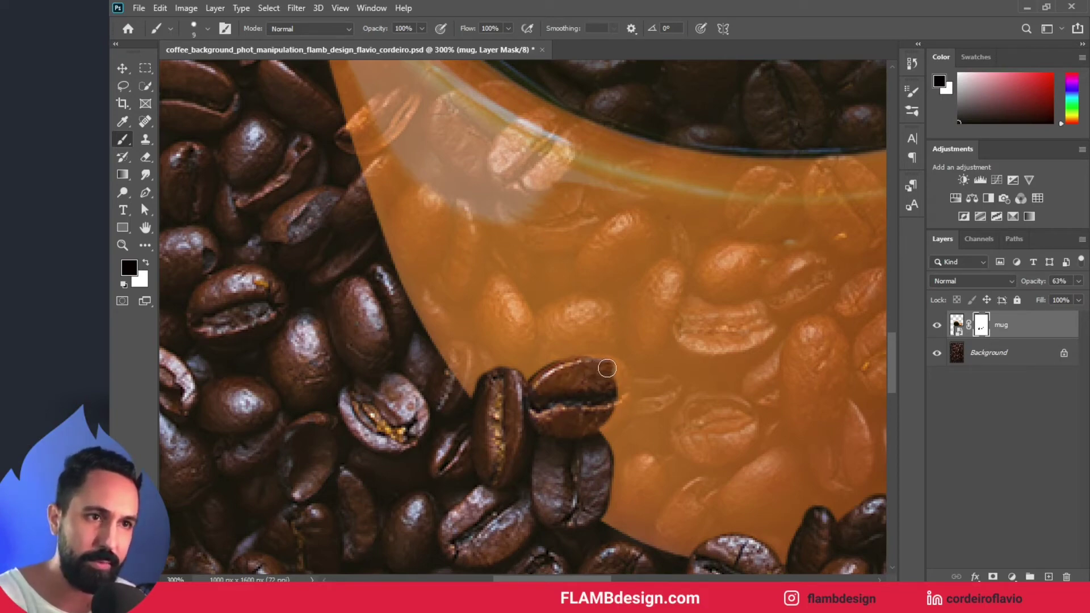
pyautogui.moveTo(598, 367); pyautogui.dragTo(614, 385)
pyautogui.press(']')
pyautogui.press(']')
pyautogui.press(']')
pyautogui.press(']')
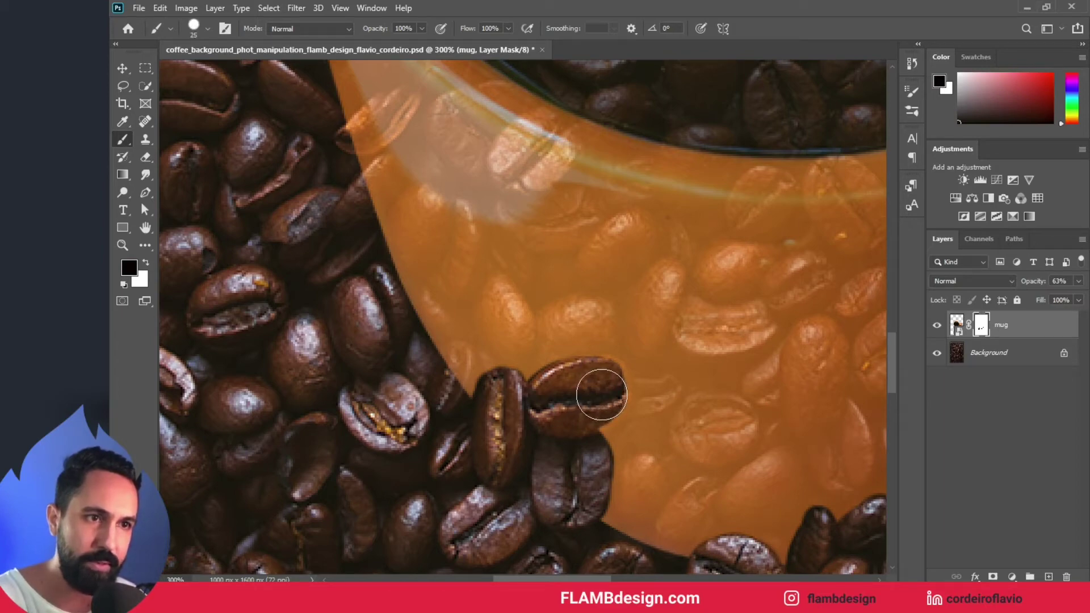
pyautogui.moveTo(604, 383)
pyautogui.mouseDown()
pyautogui.moveTo(593, 382)
pyautogui.moveTo(596, 403)
pyautogui.mouseUp()
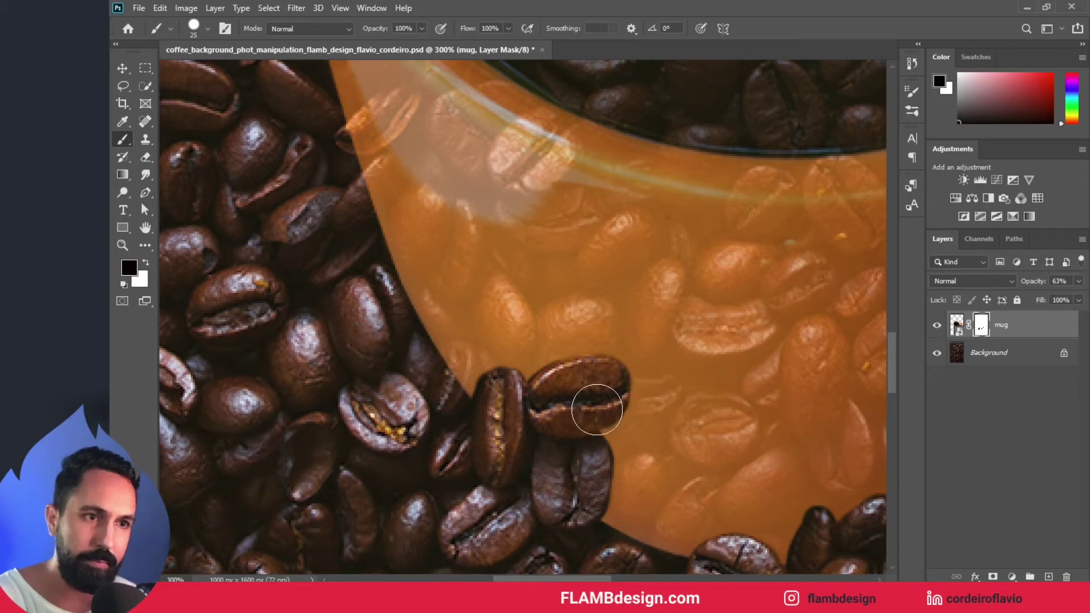
pyautogui.moveTo(596, 409); pyautogui.dragTo(571, 378)
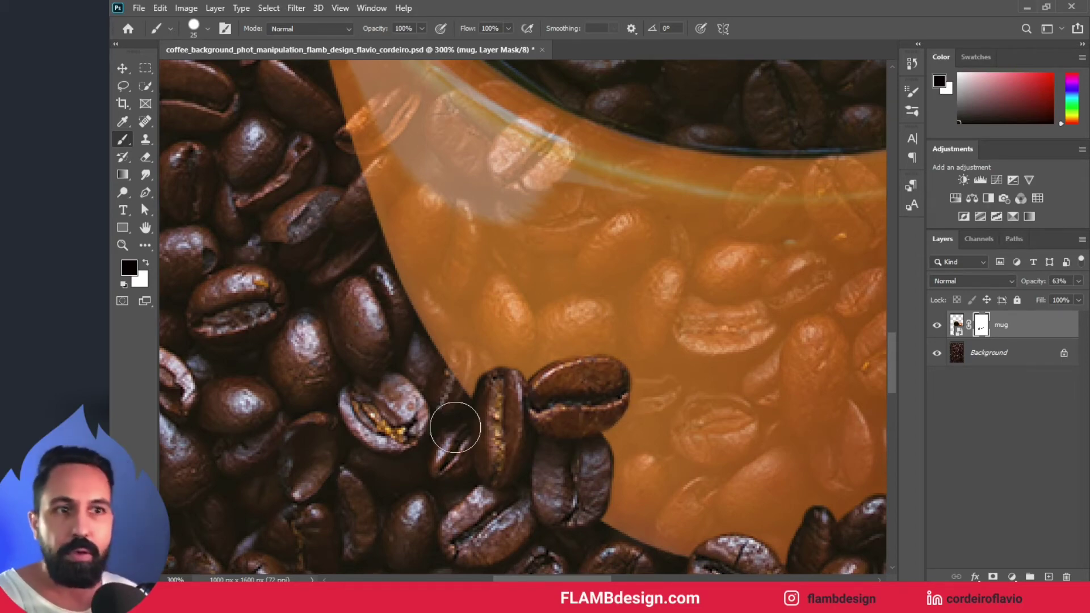
pyautogui.press('[')
pyautogui.moveTo(458, 382)
pyautogui.mouseDown()
pyautogui.moveTo(454, 359)
pyautogui.moveTo(440, 415)
pyautogui.mouseUp()
pyautogui.scroll(1, 440, 415)
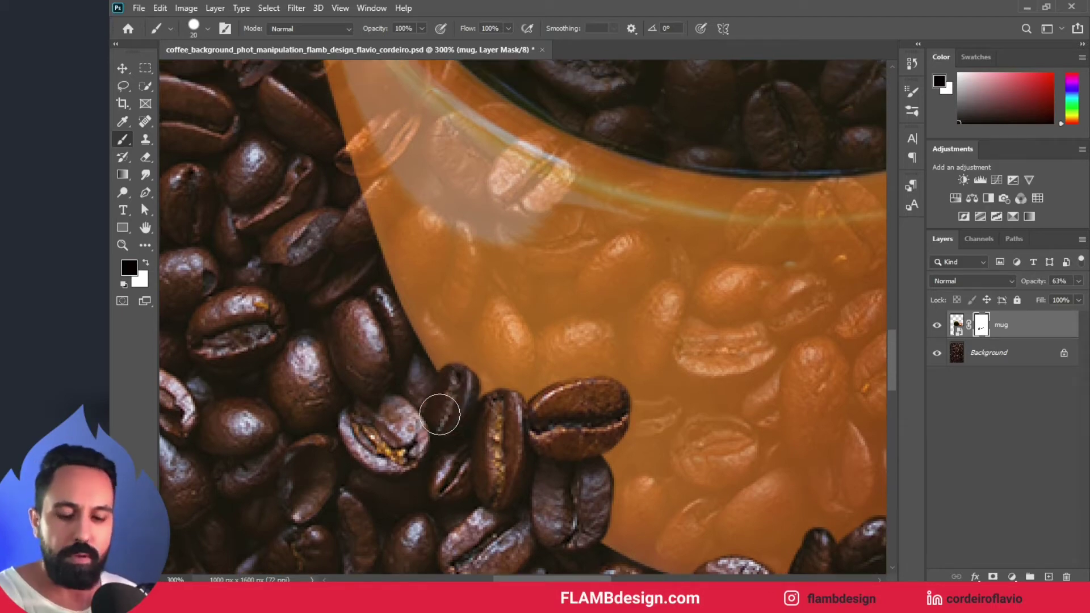
pyautogui.press('z')
pyautogui.hotkey('ctrl', '0')
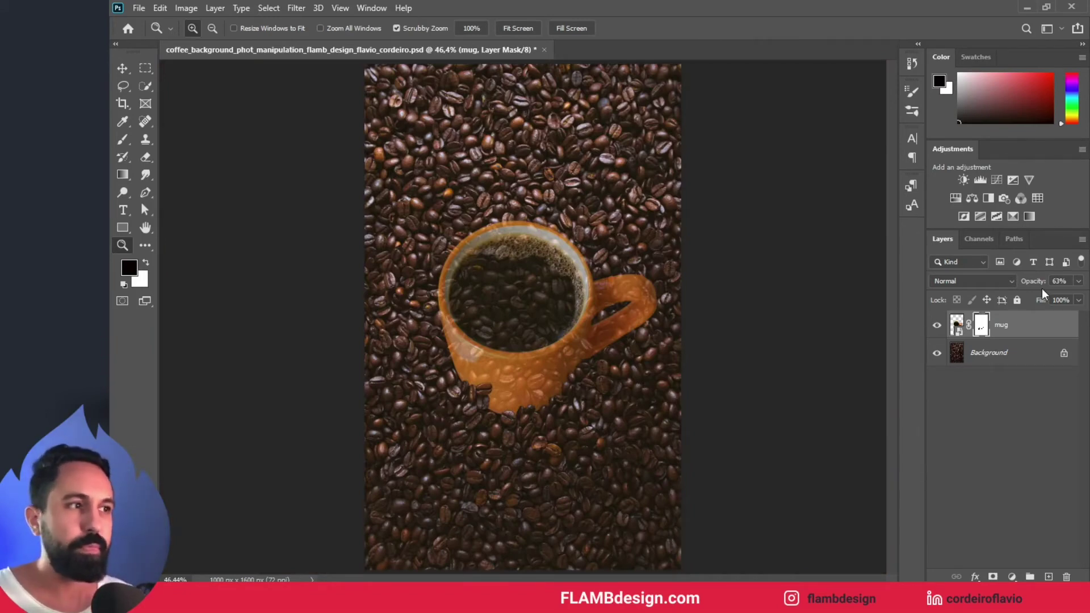
# Step: Preview the mug layer at 100% opacity, set it to 48%, and zoom in on its lower-left edge
pyautogui.moveTo(1035, 282); pyautogui.dragTo(1087, 286)
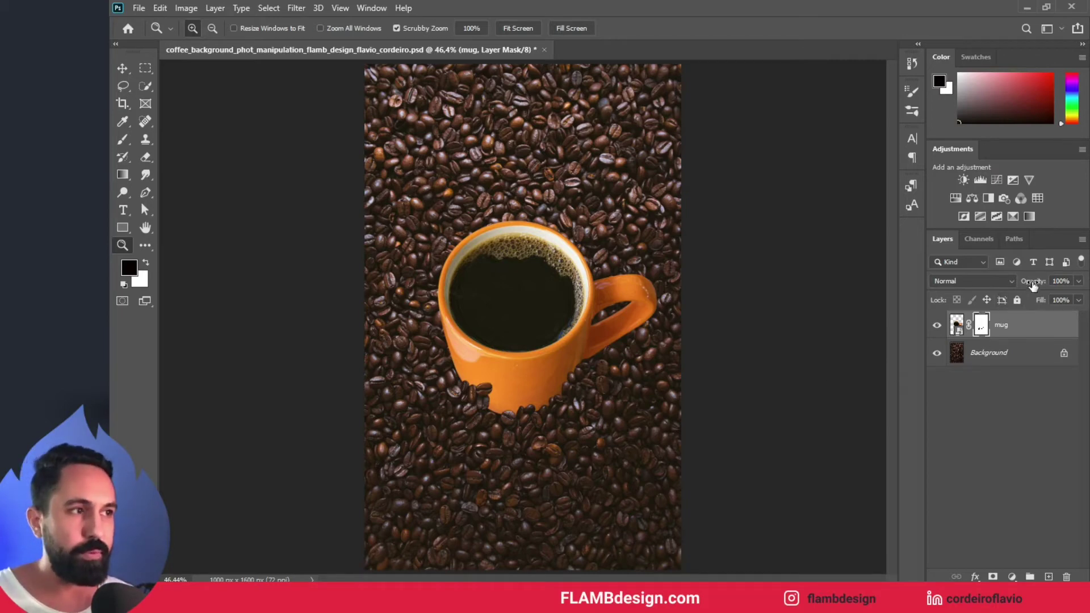
pyautogui.moveTo(1033, 283); pyautogui.dragTo(997, 287)
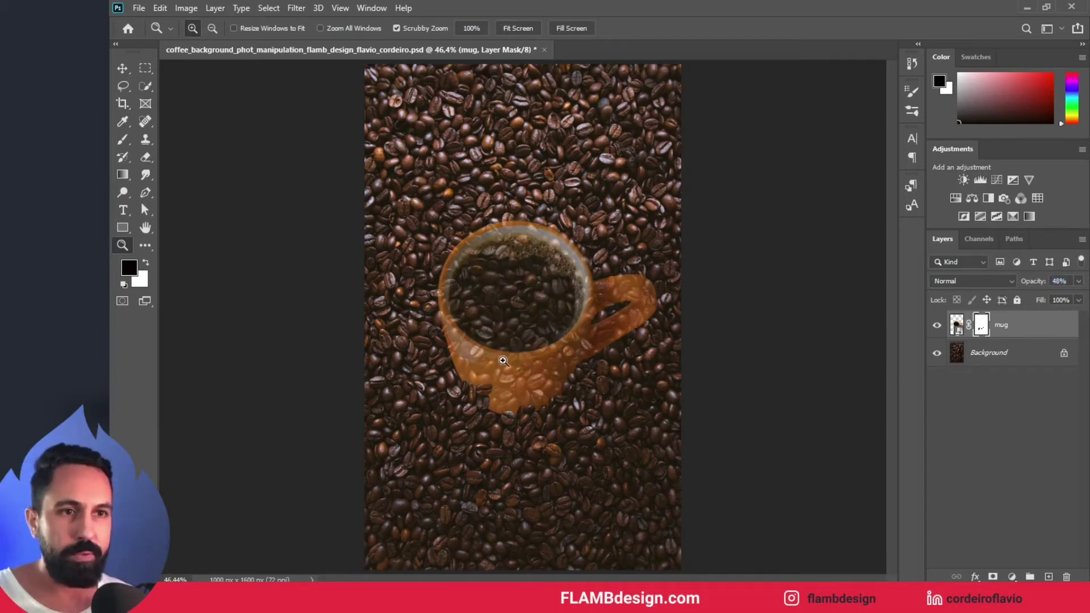
pyautogui.click(446, 376)
pyautogui.click(425, 369)
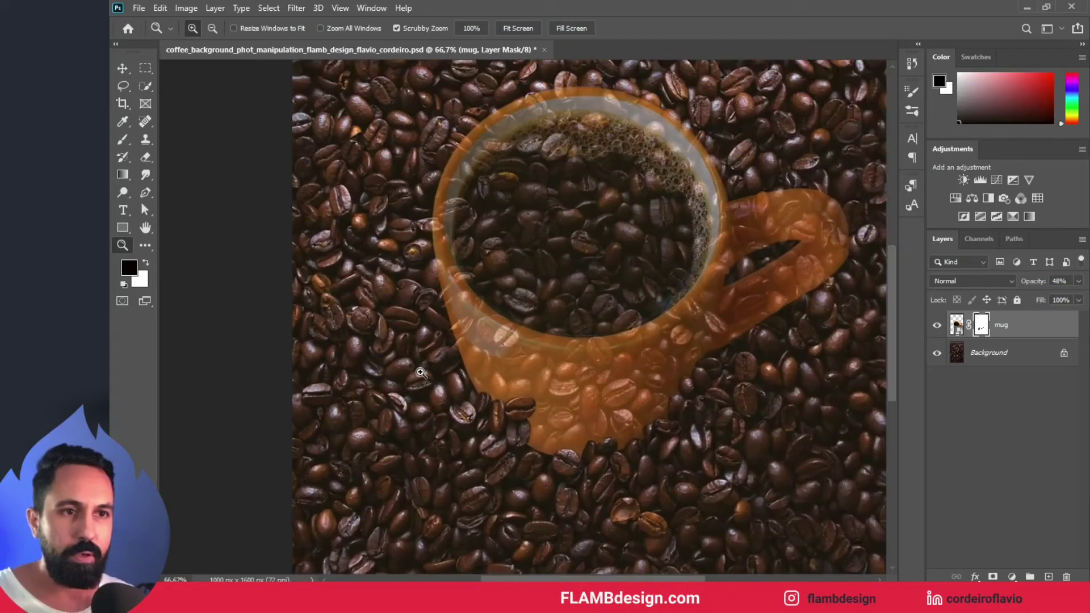
pyautogui.click(426, 375)
pyautogui.click(472, 381)
pyautogui.scroll(2, 448, 431)
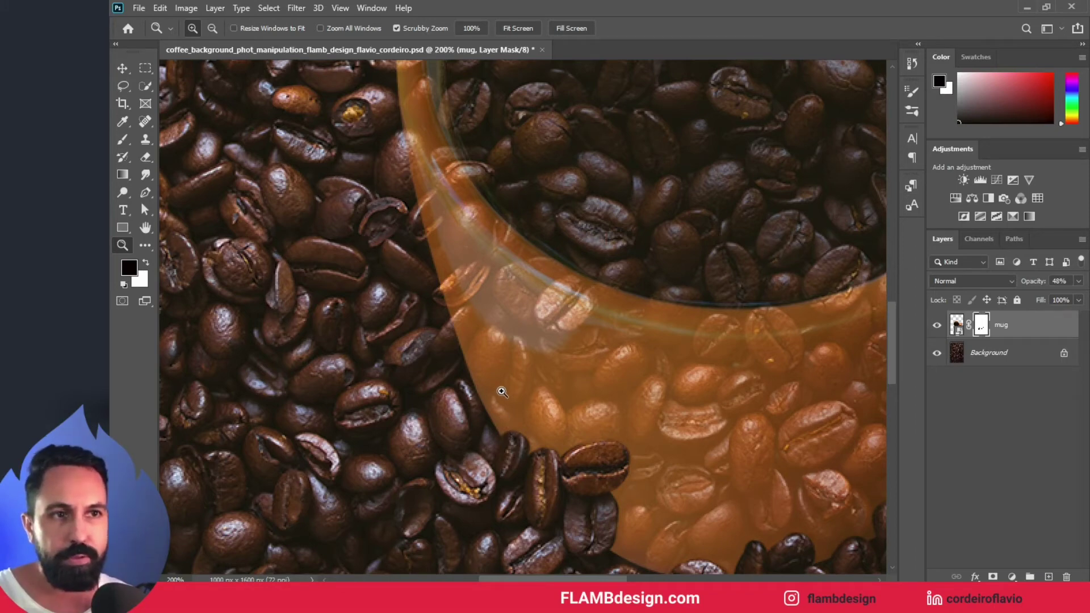
pyautogui.scroll(1, 502, 392)
pyautogui.scroll(-3, 502, 392)
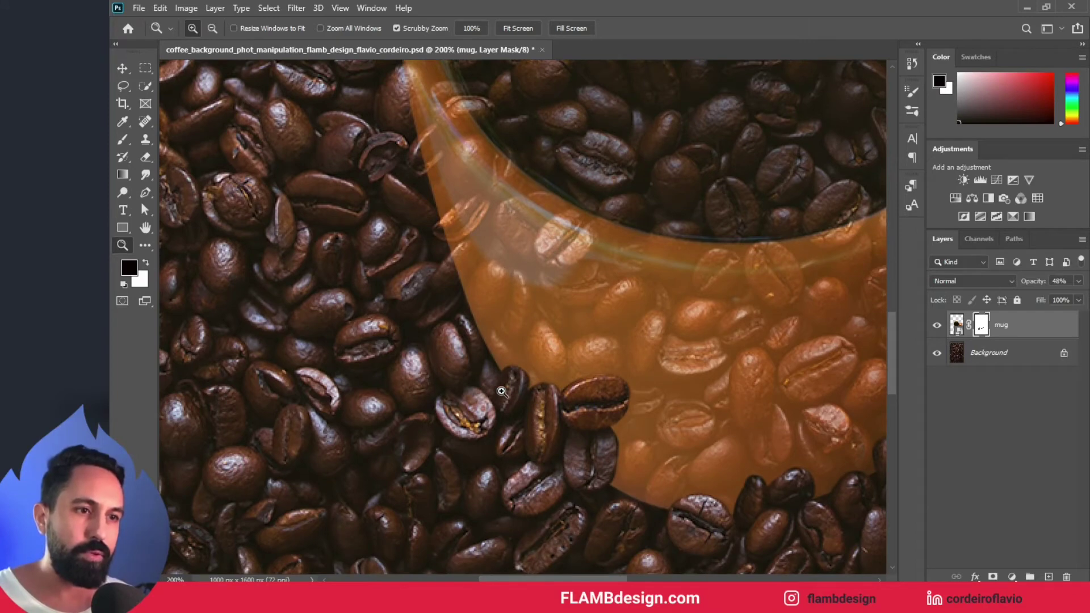
pyautogui.scroll(-1, 502, 391)
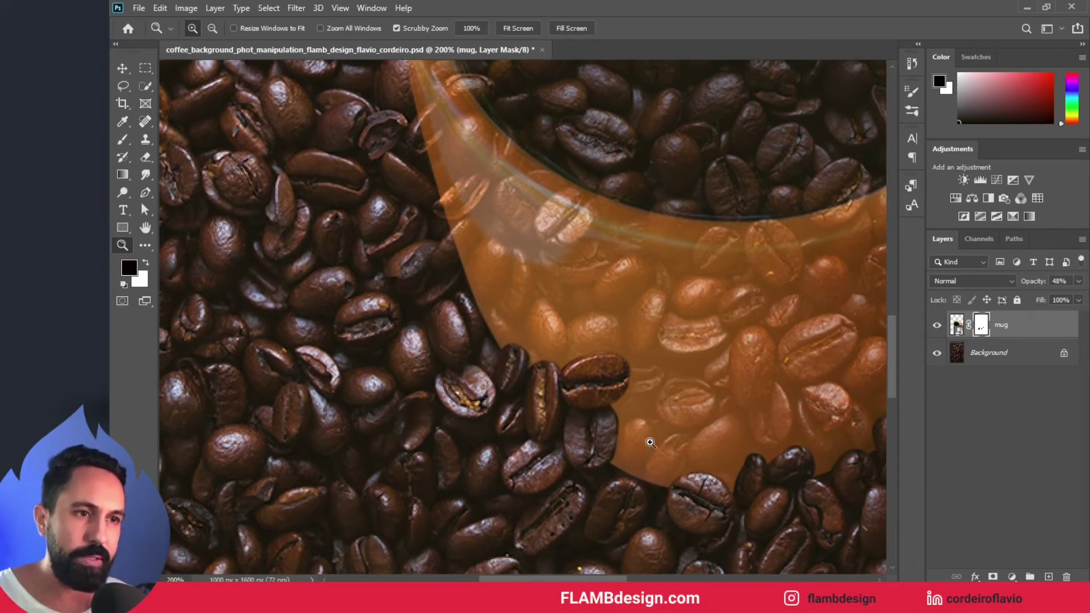
# Step: Zoom closer on the mug's lower edge, paint its mask behind the bottom beans, then zoom back out
pyautogui.click(641, 457)
pyautogui.press('b')
pyautogui.moveTo(618, 438)
pyautogui.mouseDown()
pyautogui.moveTo(613, 458)
pyautogui.moveTo(636, 422)
pyautogui.moveTo(623, 429)
pyautogui.moveTo(646, 418)
pyautogui.moveTo(630, 423)
pyautogui.moveTo(644, 430)
pyautogui.moveTo(639, 440)
pyautogui.moveTo(637, 418)
pyautogui.moveTo(625, 457)
pyautogui.moveTo(639, 445)
pyautogui.moveTo(641, 428)
pyautogui.moveTo(620, 461)
pyautogui.moveTo(628, 453)
pyautogui.mouseUp()
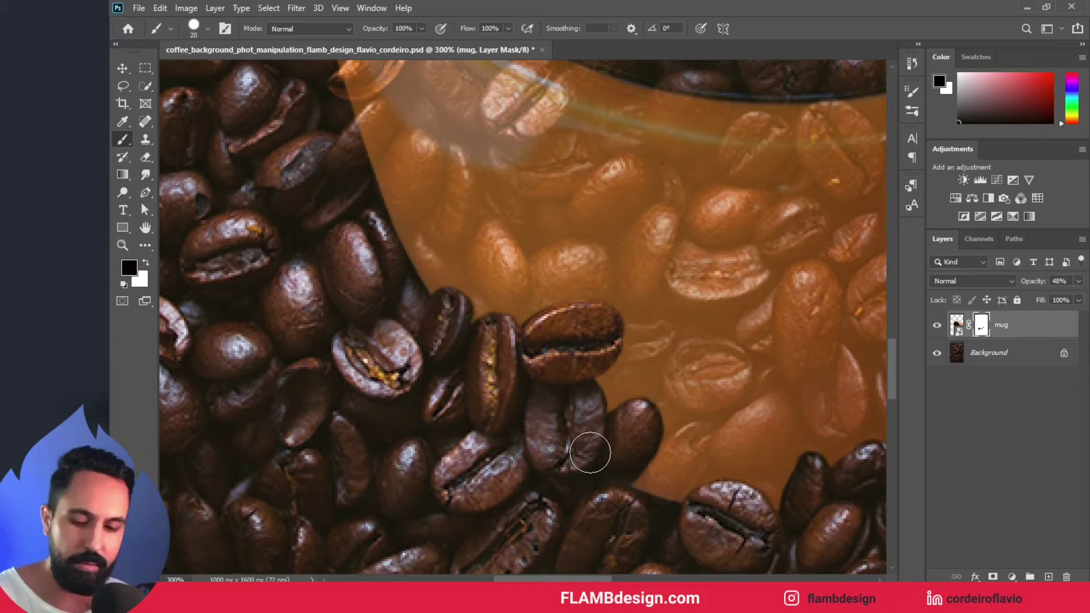
pyautogui.press('z')
pyautogui.keyDown('alt'); pyautogui.click(591, 453); pyautogui.keyUp('alt')
pyautogui.keyDown('alt'); pyautogui.click(591, 453); pyautogui.keyUp('alt')
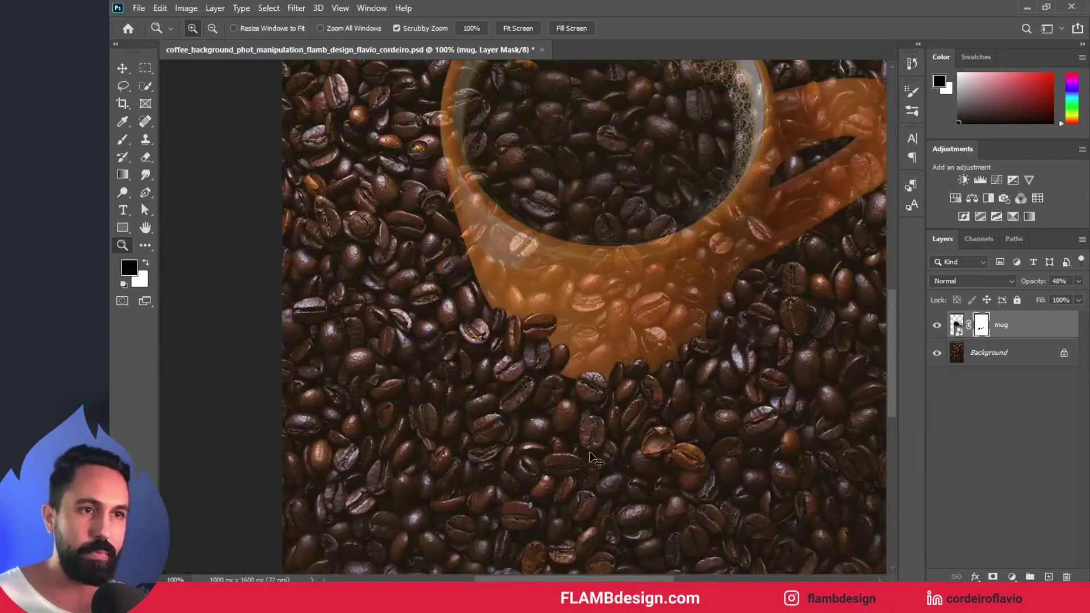
pyautogui.keyDown('alt'); pyautogui.click(590, 453); pyautogui.keyUp('alt')
pyautogui.keyDown('alt'); pyautogui.click(590, 453); pyautogui.keyUp('alt')
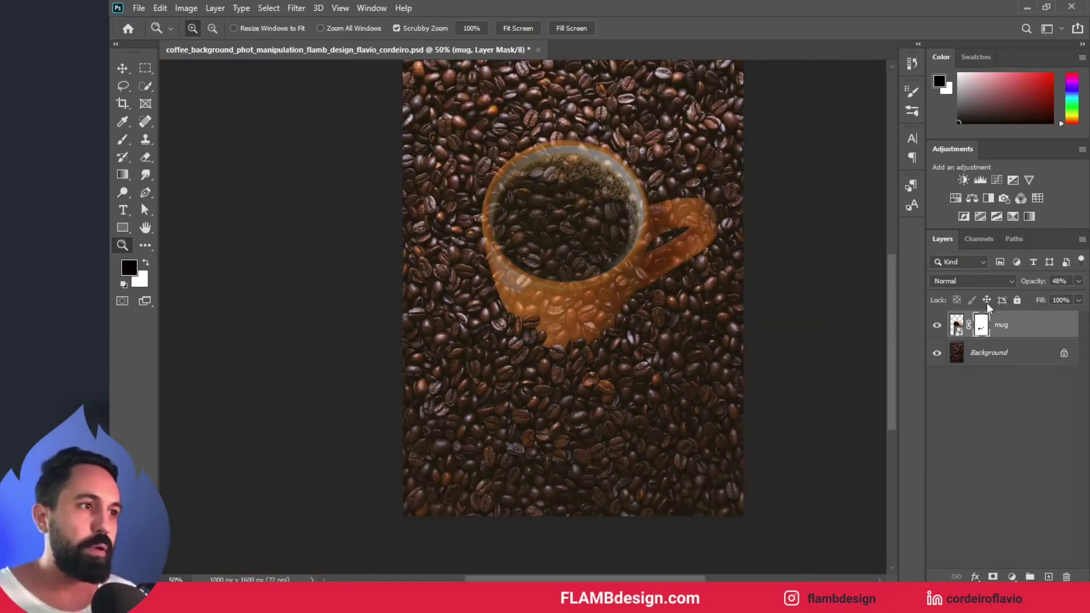
pyautogui.moveTo(1044, 289); pyautogui.dragTo(1085, 282)
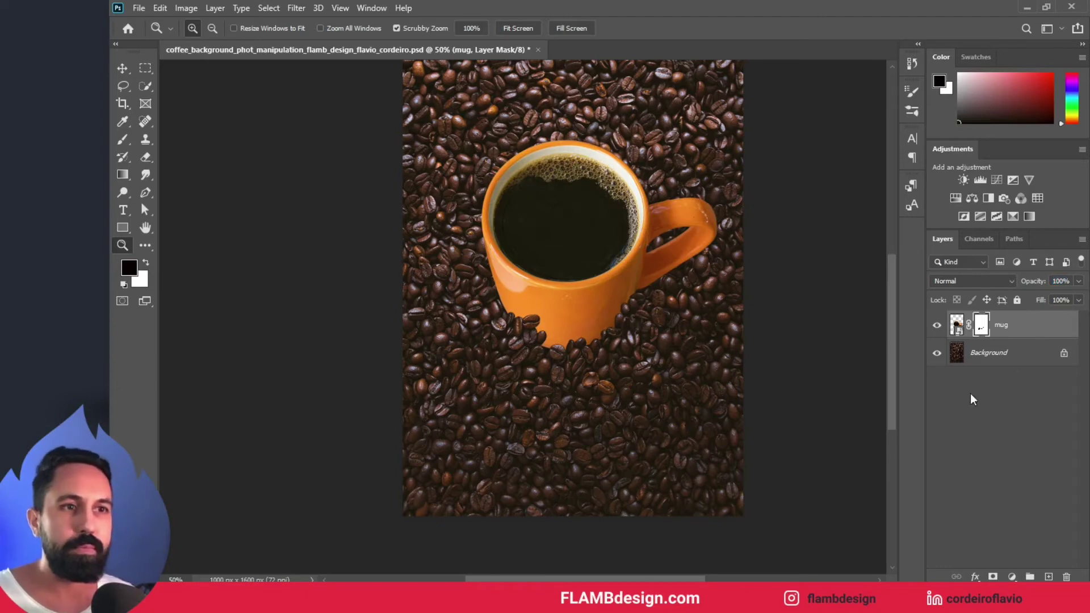
pyautogui.scroll(2, 752, 473)
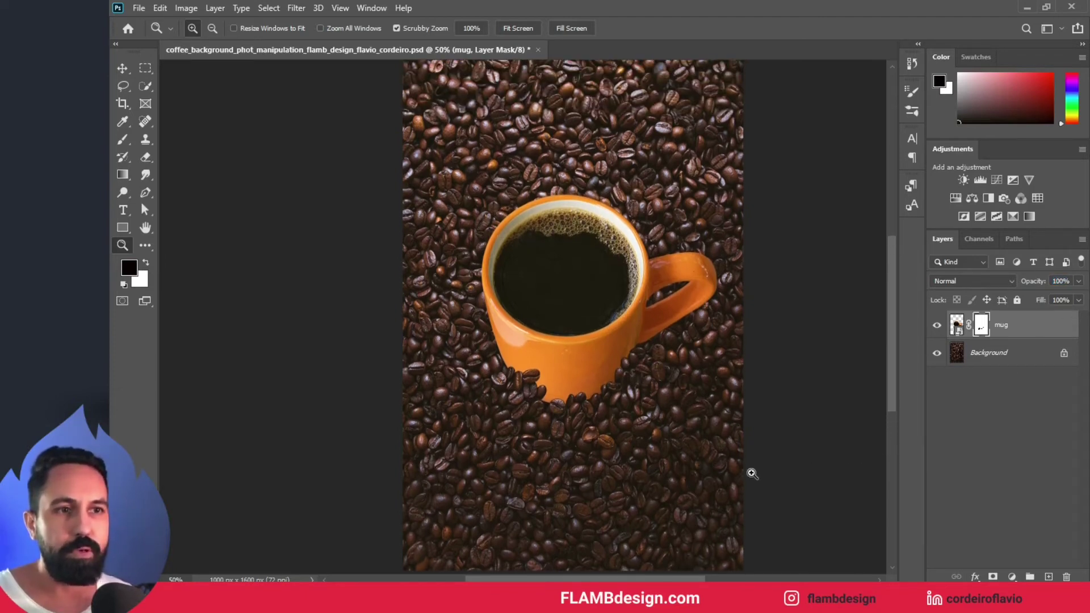
pyautogui.scroll(1, 753, 473)
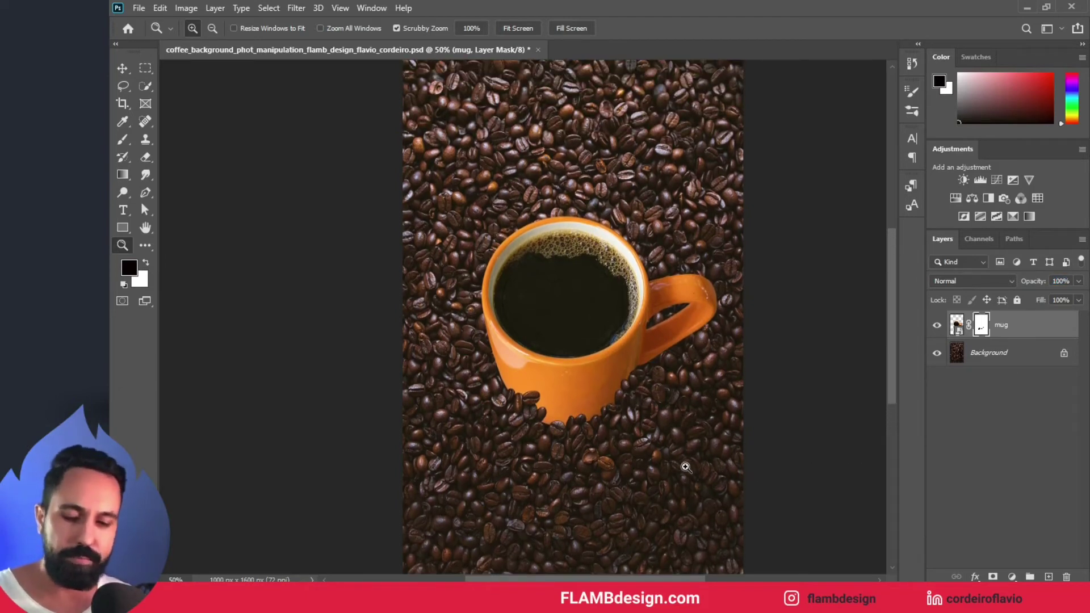
pyautogui.click(517, 361)
pyautogui.scroll(1, 622, 475)
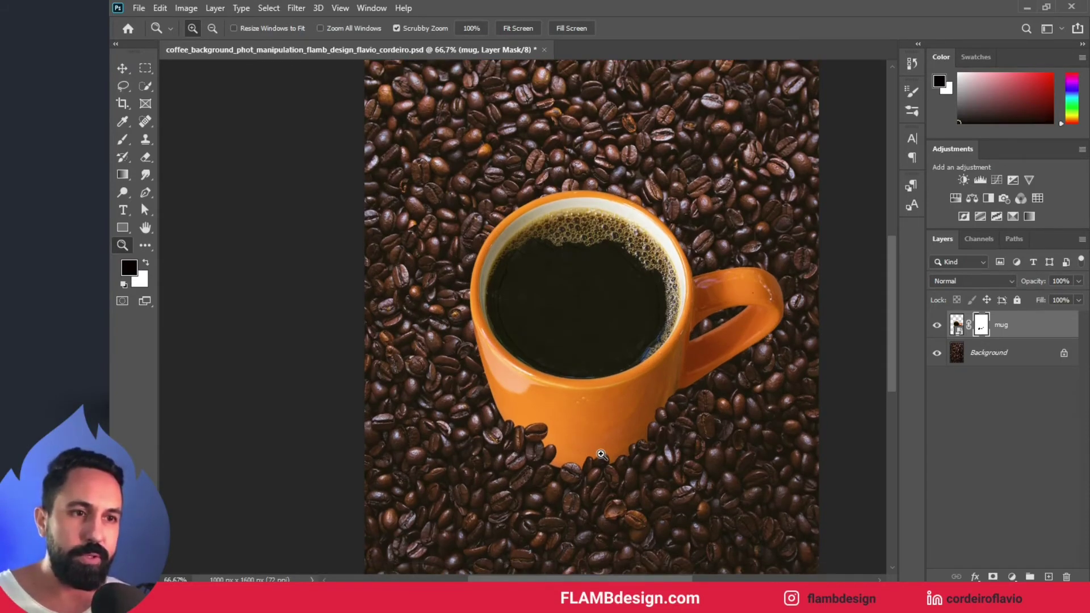
pyautogui.click(600, 455)
pyautogui.click(597, 464)
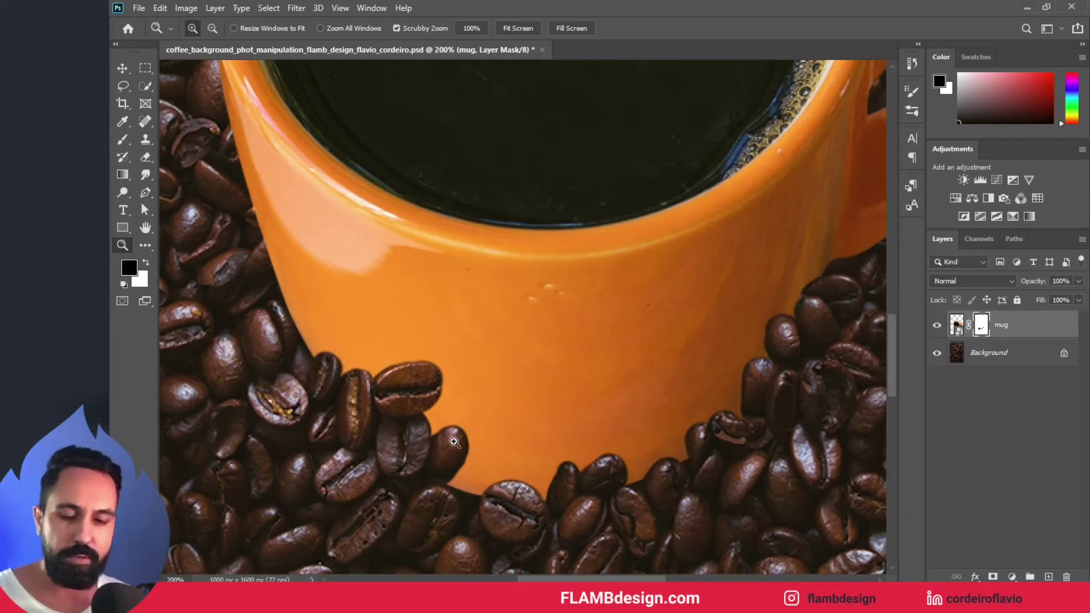
pyautogui.keyDown('alt'); pyautogui.click(454, 442); pyautogui.keyUp('alt')
pyautogui.keyDown('alt'); pyautogui.click(454, 441); pyautogui.keyUp('alt')
pyautogui.keyDown('alt'); pyautogui.click(454, 442); pyautogui.keyUp('alt')
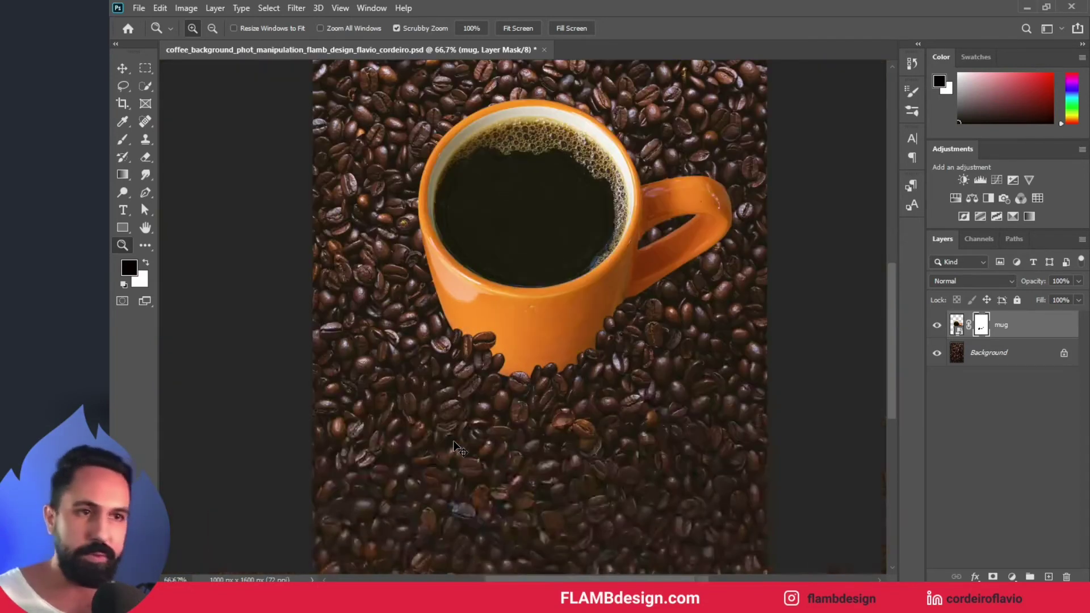
pyautogui.scroll(3, 454, 441)
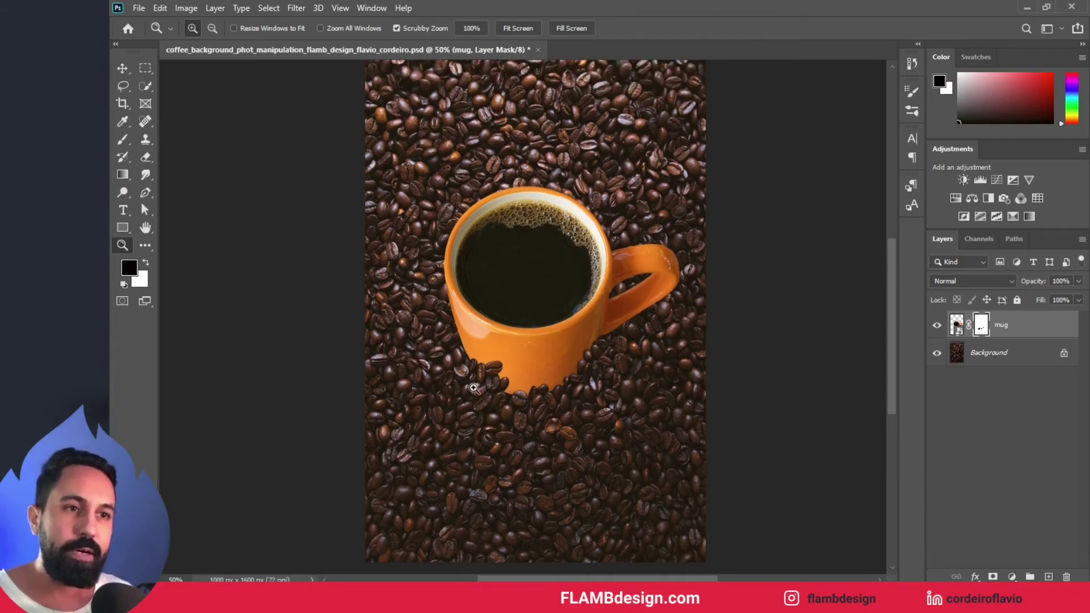
pyautogui.click(488, 381)
pyautogui.click(510, 395)
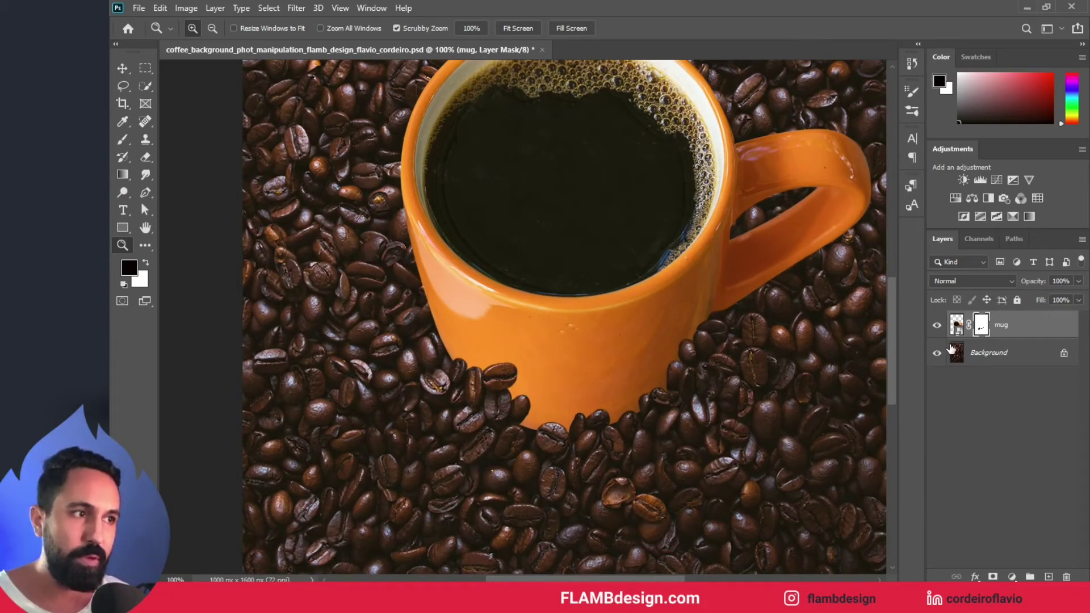
pyautogui.click(937, 326)
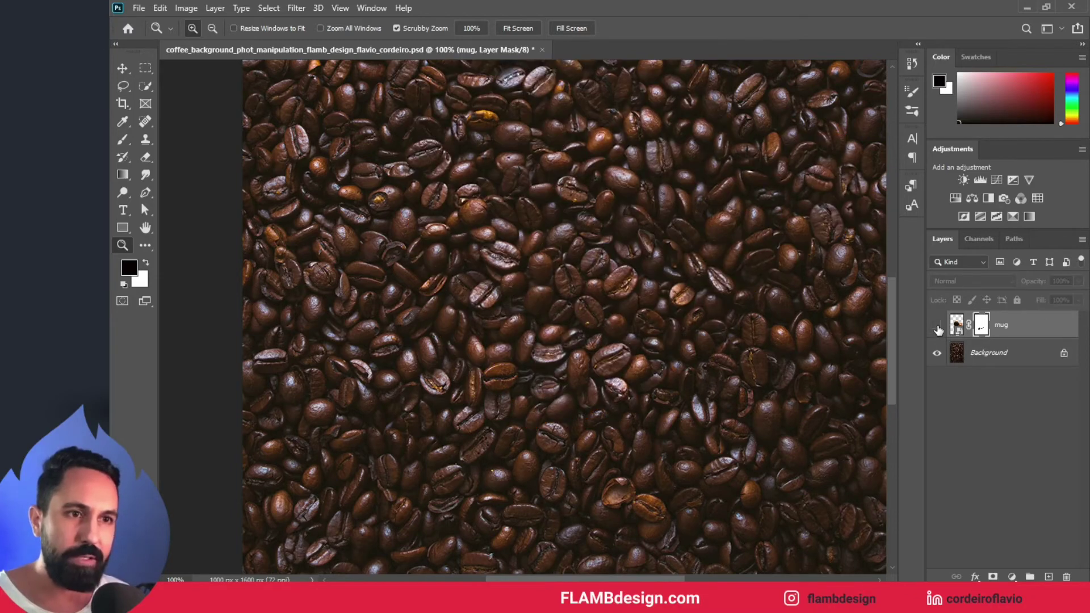
pyautogui.click(937, 327)
pyautogui.click(937, 329)
pyautogui.click(937, 328)
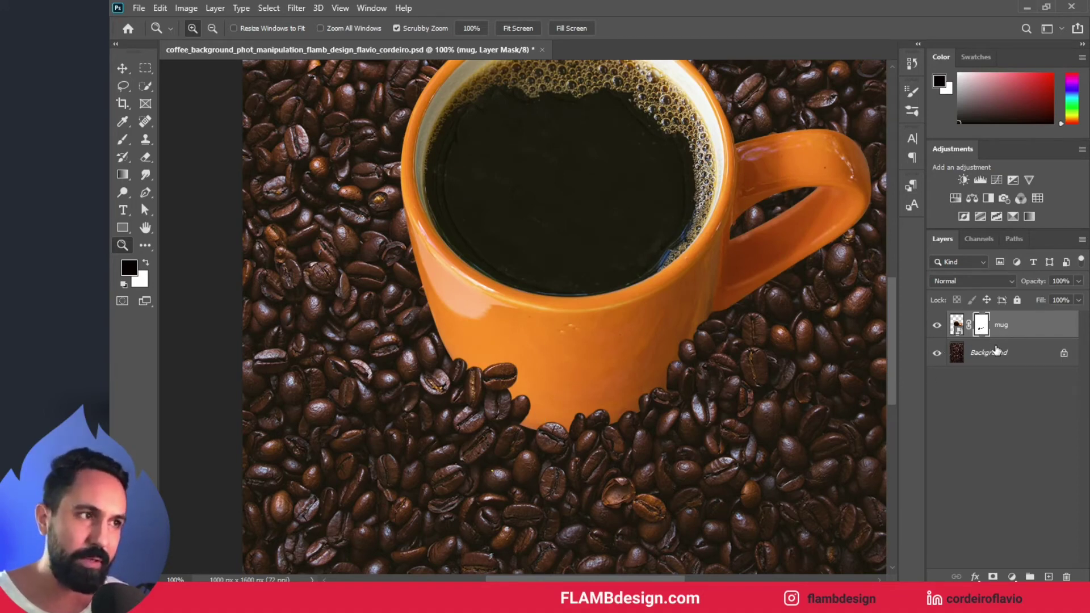
pyautogui.click(1001, 355)
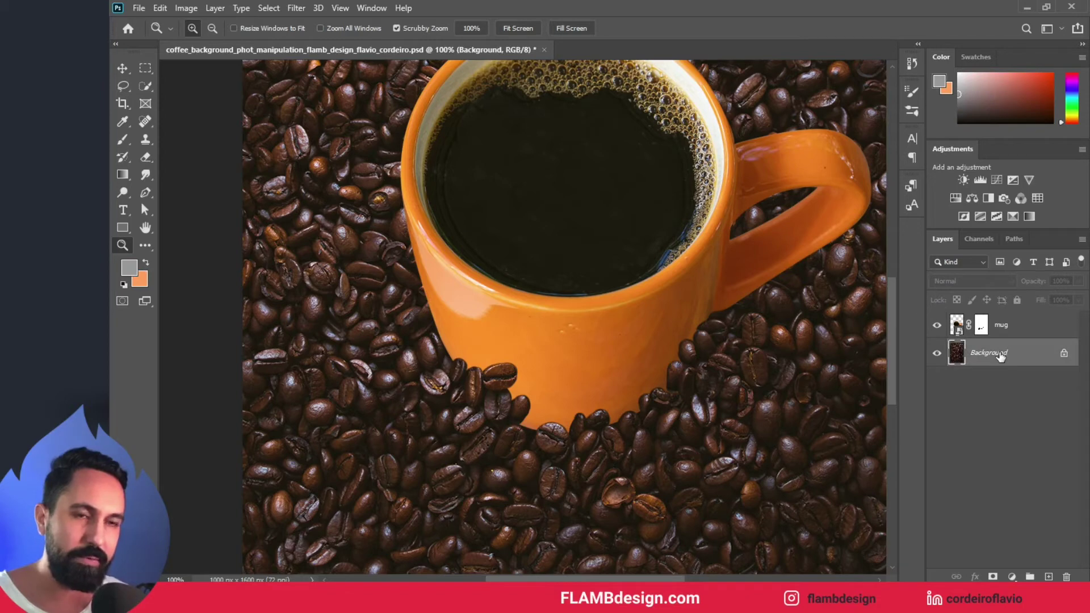
# Step: Add an empty Layer 1 above the mug and soften the brush to 2% hardness
pyautogui.click(1010, 330)
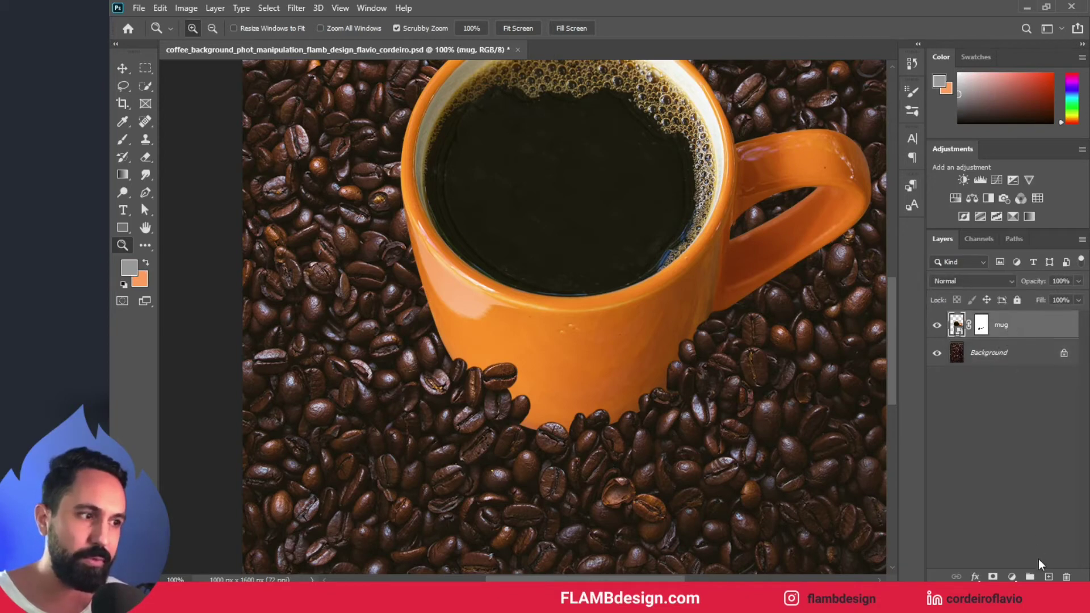
pyautogui.click(1048, 576)
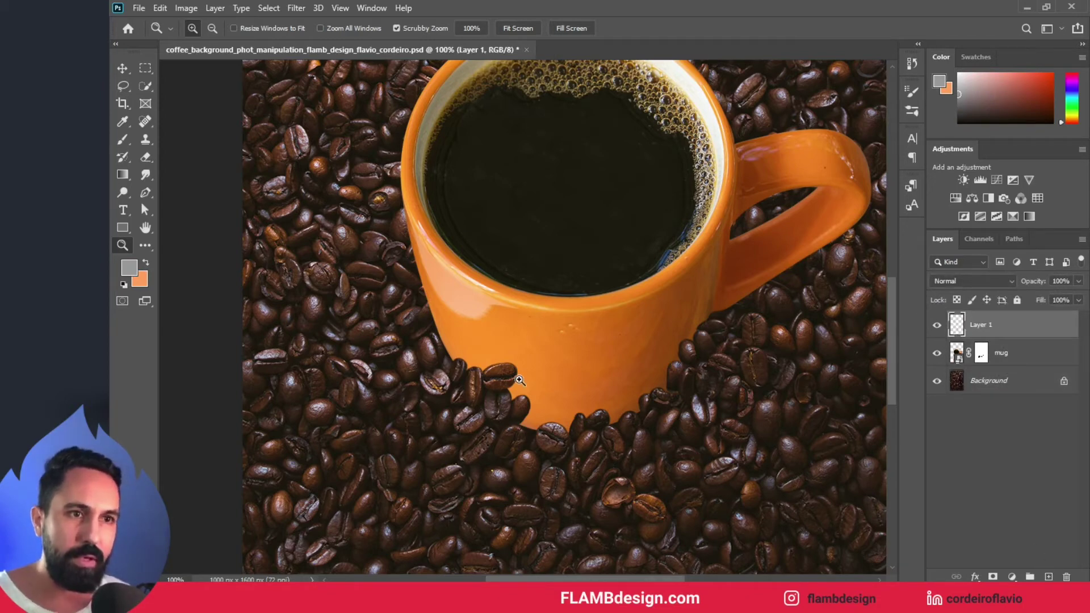
pyautogui.press('b')
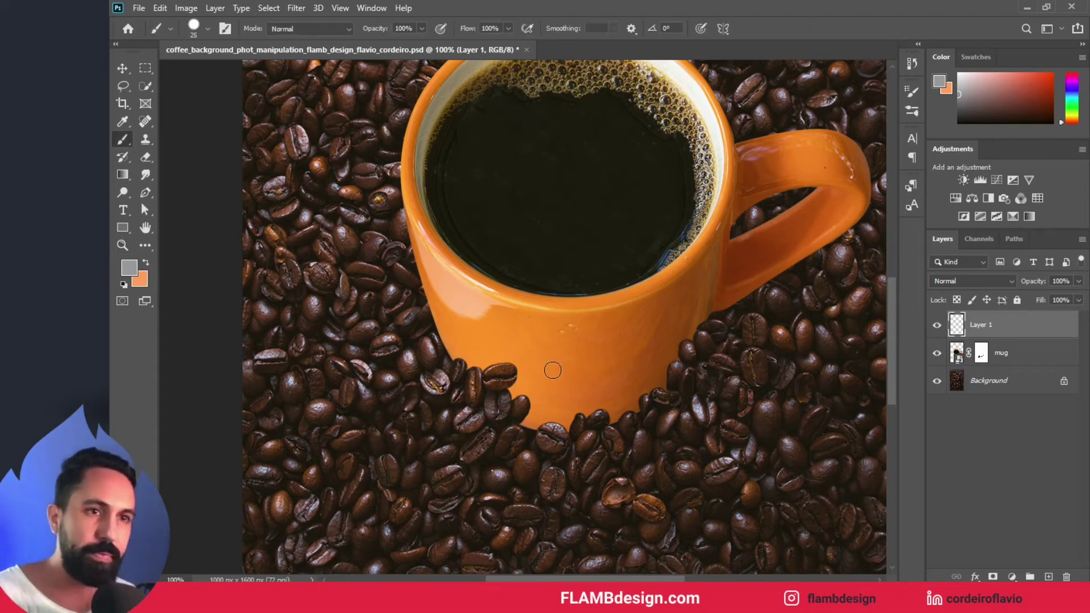
pyautogui.click(207, 28)
pyautogui.moveTo(212, 100); pyautogui.dragTo(188, 102)
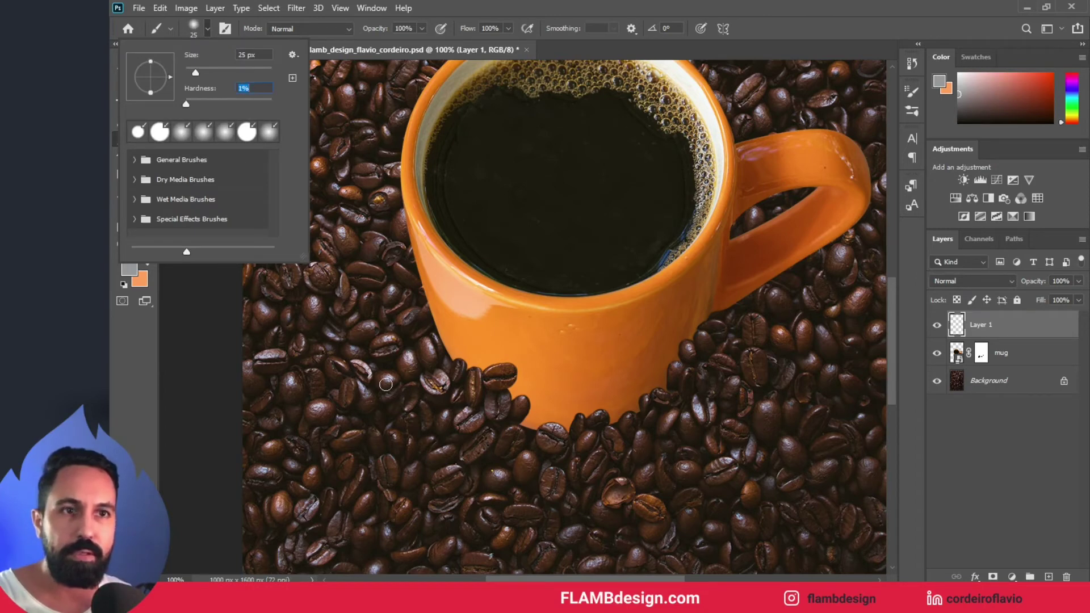
pyautogui.click(385, 384)
pyautogui.moveTo(505, 381); pyautogui.dragTo(552, 381)
pyautogui.hotkey('ctrl', 'z')
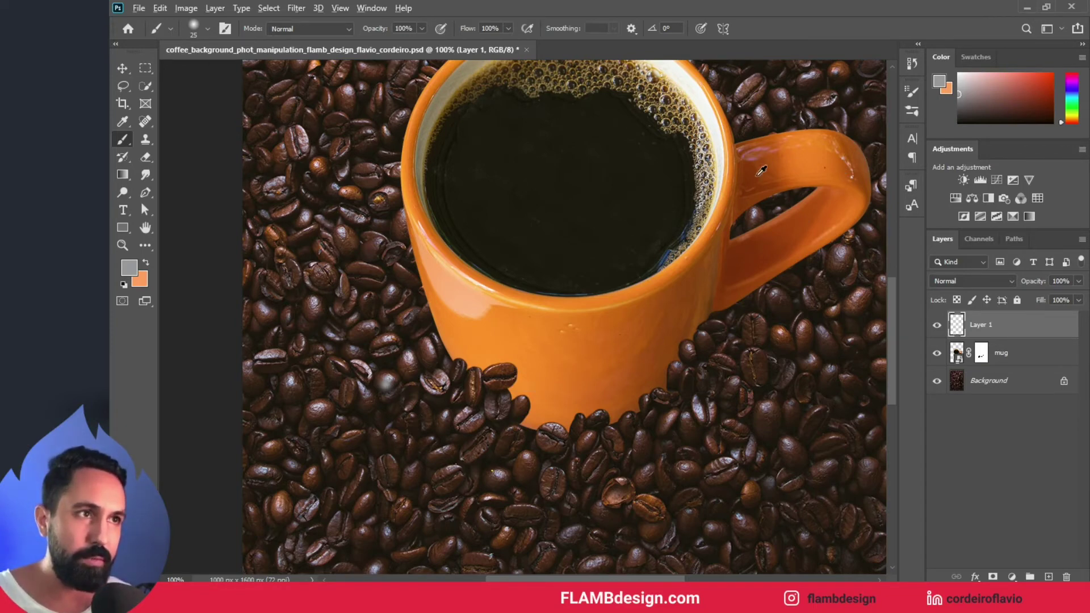
# Step: Sample dark brown from the beans, zoom to 200% on the mug's base, and lower brush opacity to 27%
pyautogui.keyDown('alt'); pyautogui.click(562, 434); pyautogui.keyUp('alt')
pyautogui.press(']')
pyautogui.press(']')
pyautogui.press('z')
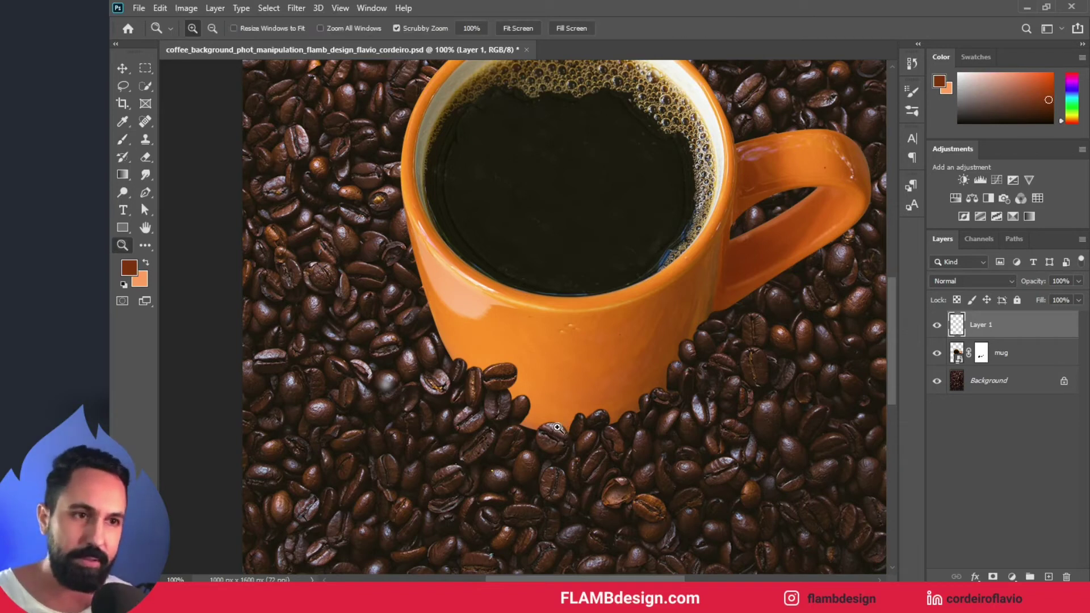
pyautogui.click(559, 435)
pyautogui.press('b')
pyautogui.moveTo(379, 30)
pyautogui.mouseDown()
pyautogui.moveTo(324, 29)
pyautogui.moveTo(336, 28)
pyautogui.mouseUp()
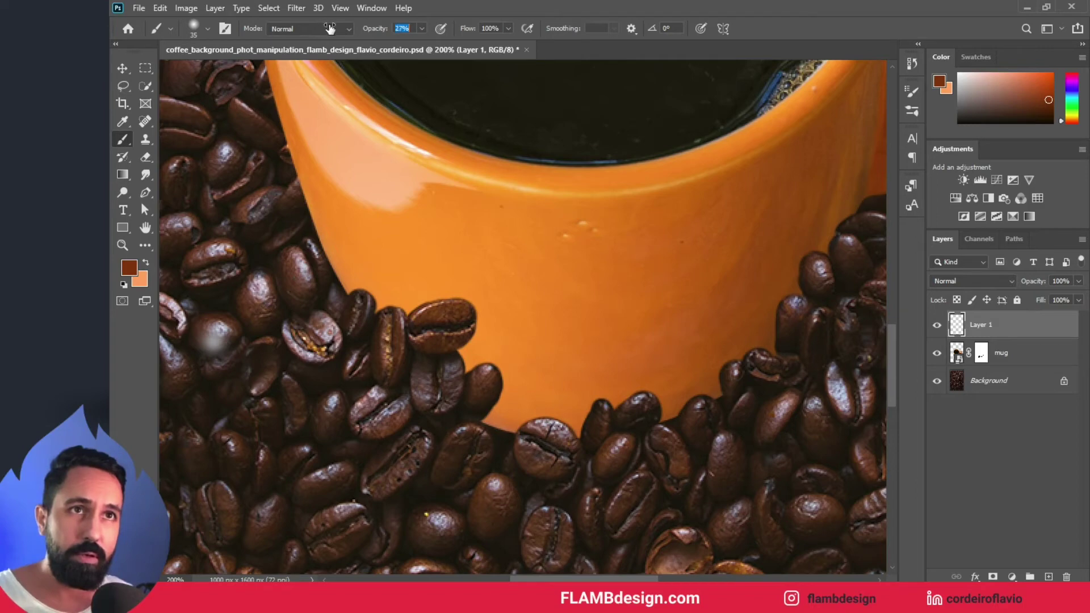
# Step: Set Layer 1 to Multiply and paint soft brown shading along the mug's bottom and right edges
pyautogui.click(967, 281)
pyautogui.click(967, 297)
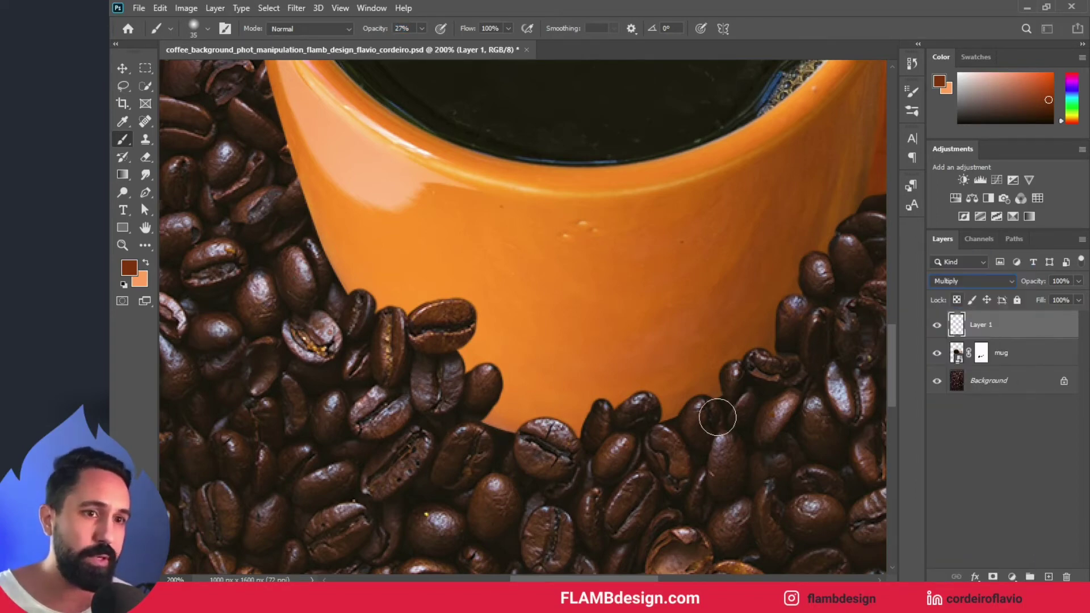
pyautogui.moveTo(499, 445)
pyautogui.mouseDown()
pyautogui.moveTo(484, 436)
pyautogui.moveTo(580, 441)
pyautogui.moveTo(527, 454)
pyautogui.moveTo(455, 406)
pyautogui.moveTo(502, 440)
pyautogui.moveTo(479, 437)
pyautogui.moveTo(457, 361)
pyautogui.moveTo(456, 421)
pyautogui.moveTo(446, 383)
pyautogui.moveTo(465, 331)
pyautogui.mouseUp()
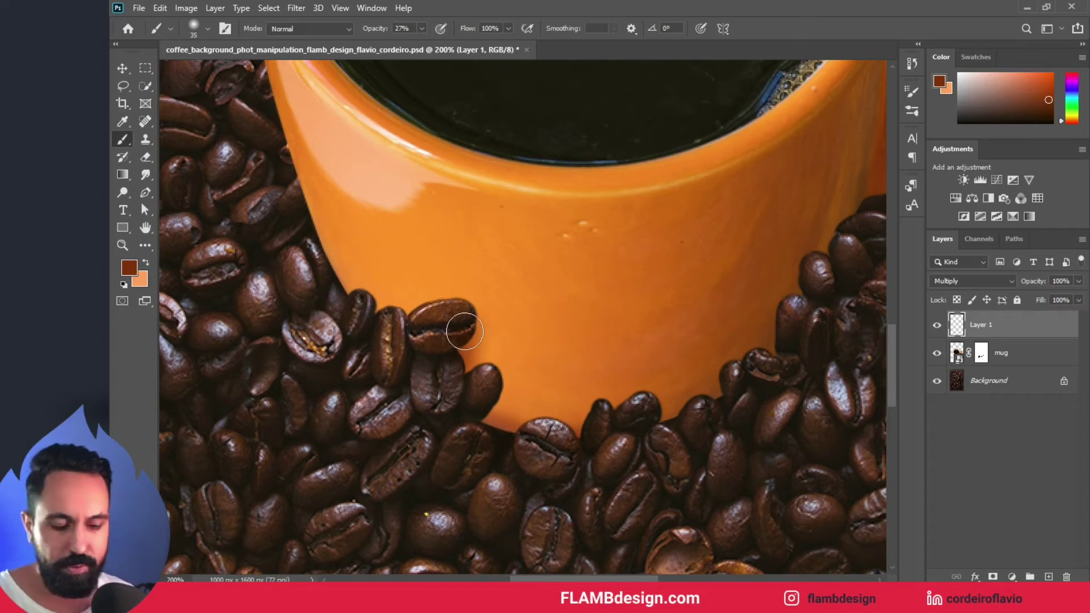
pyautogui.press('[')
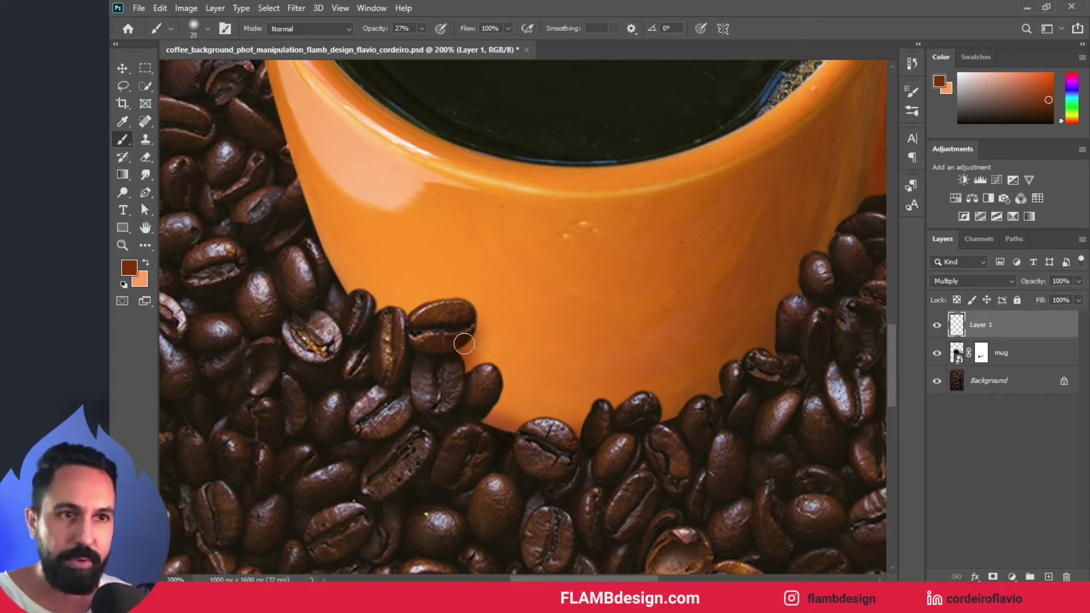
pyautogui.press(']')
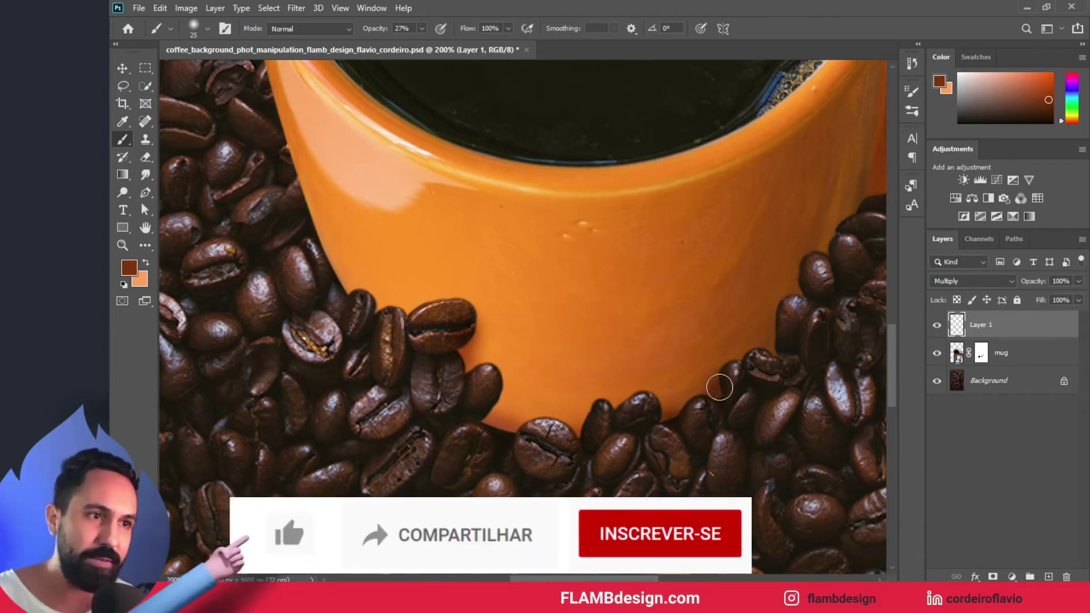
pyautogui.moveTo(720, 386)
pyautogui.mouseDown()
pyautogui.moveTo(782, 332)
pyautogui.moveTo(777, 347)
pyautogui.mouseUp()
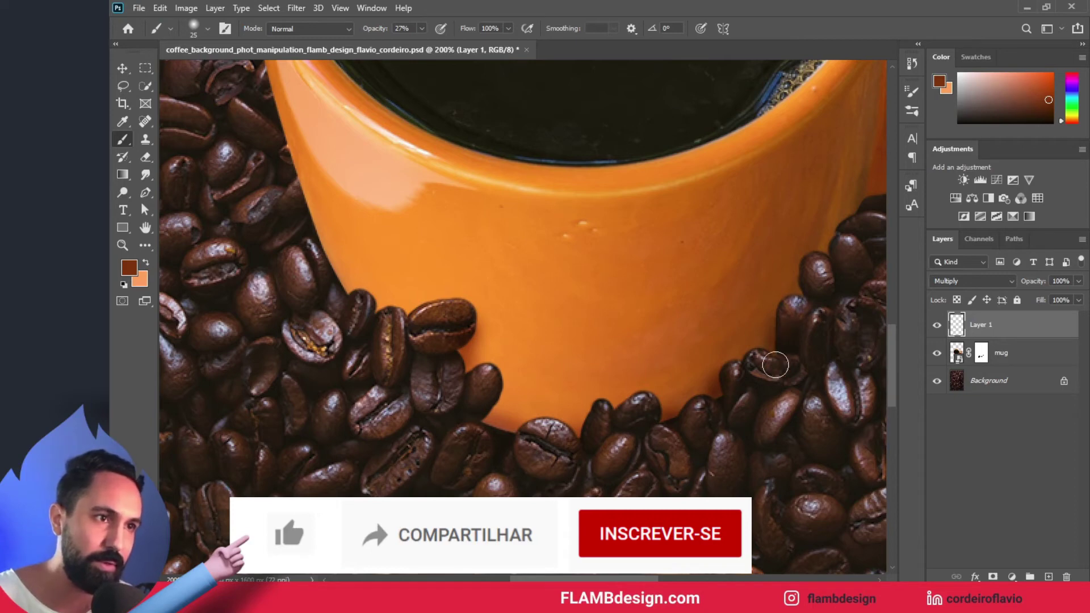
# Step: Zoom out to view the whole mug and hide the shadow layer to compare
pyautogui.scroll(3, 772, 403)
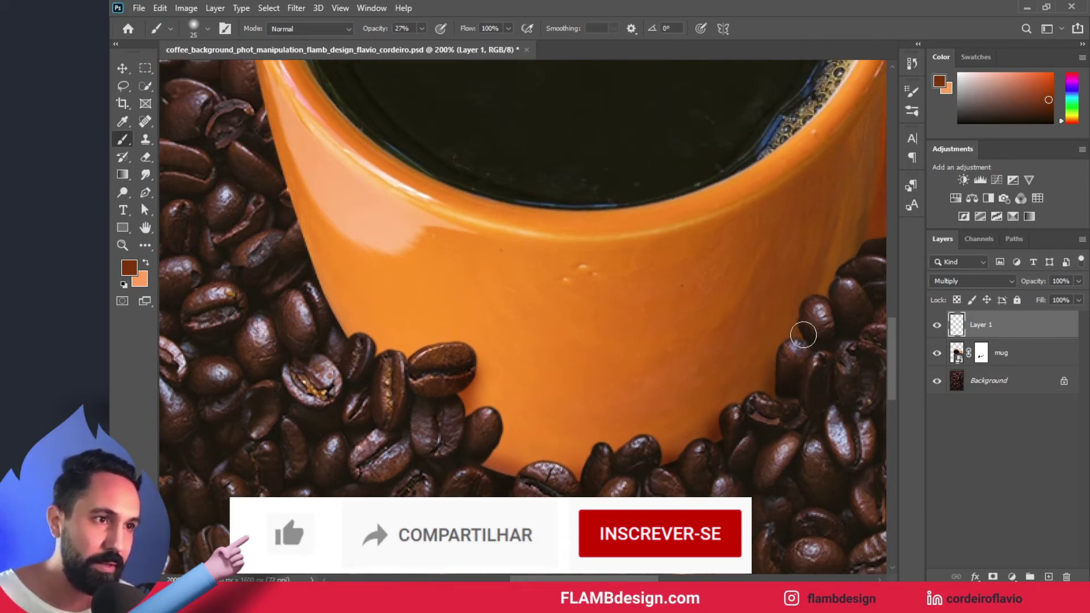
pyautogui.scroll(2, 803, 334)
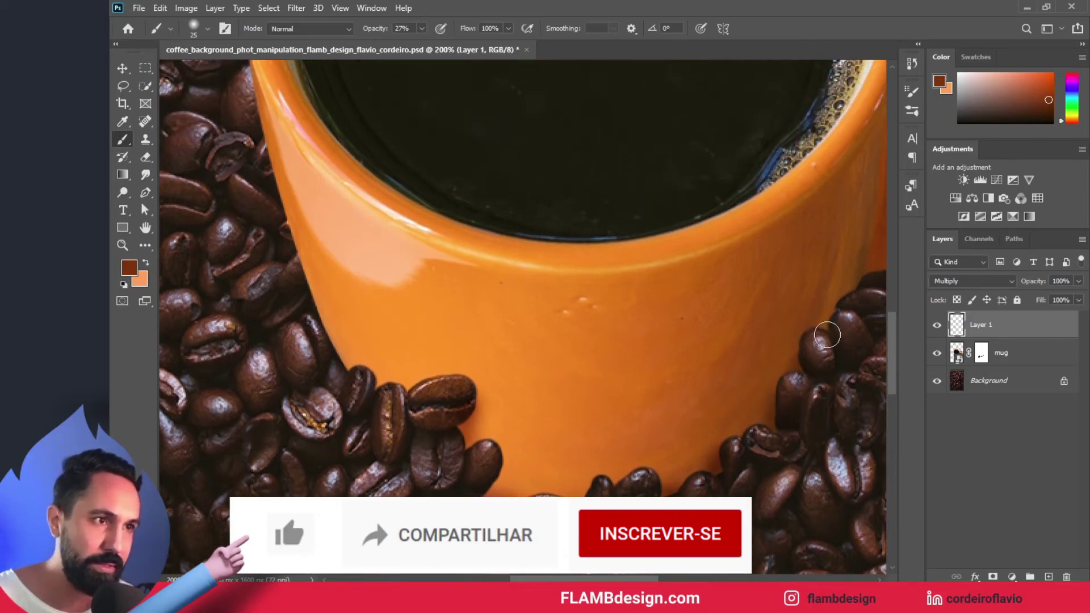
pyautogui.moveTo(802, 317); pyautogui.dragTo(643, 343)
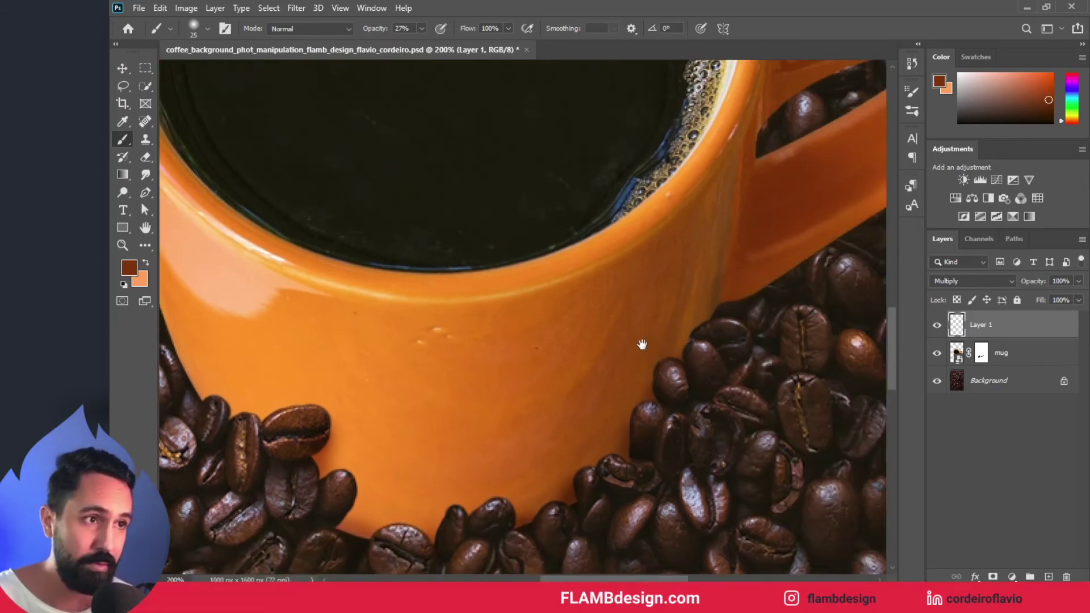
pyautogui.moveTo(464, 453)
pyautogui.mouseDown()
pyautogui.moveTo(589, 382)
pyautogui.moveTo(608, 356)
pyautogui.mouseUp()
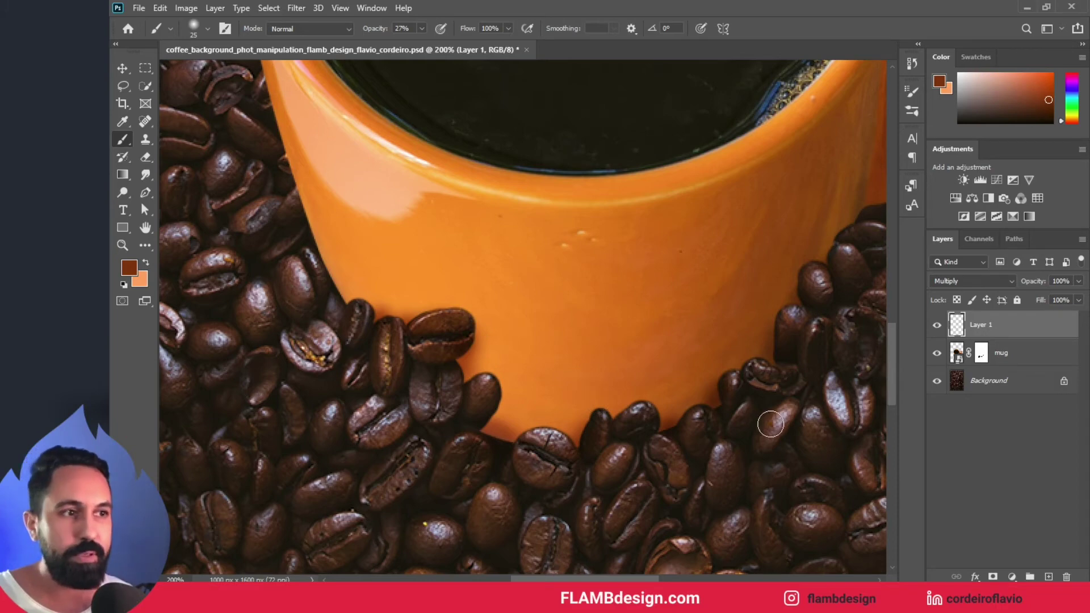
pyautogui.scroll(3, 750, 429)
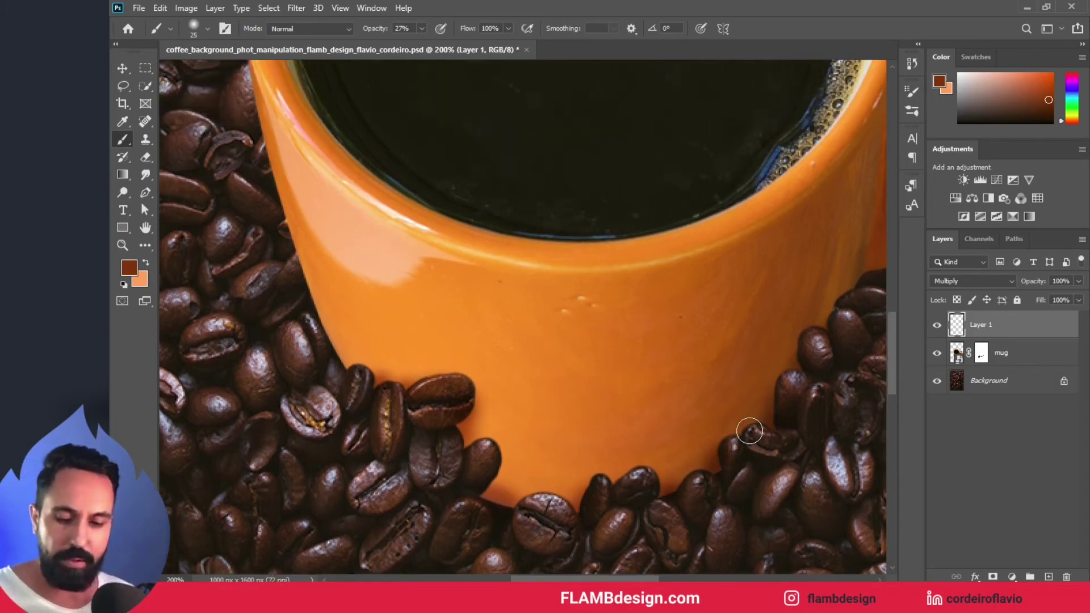
pyautogui.press('z')
pyautogui.hotkey('ctrl', '-')
pyautogui.hotkey('ctrl', '-')
pyautogui.hotkey('ctrl', '-')
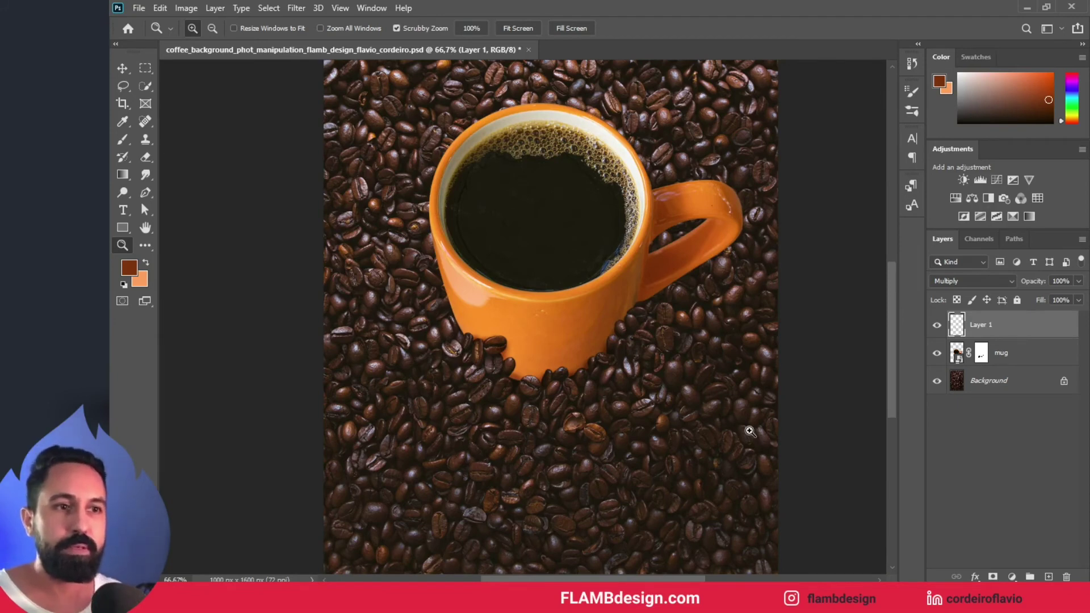
pyautogui.scroll(2, 749, 431)
pyautogui.click(937, 326)
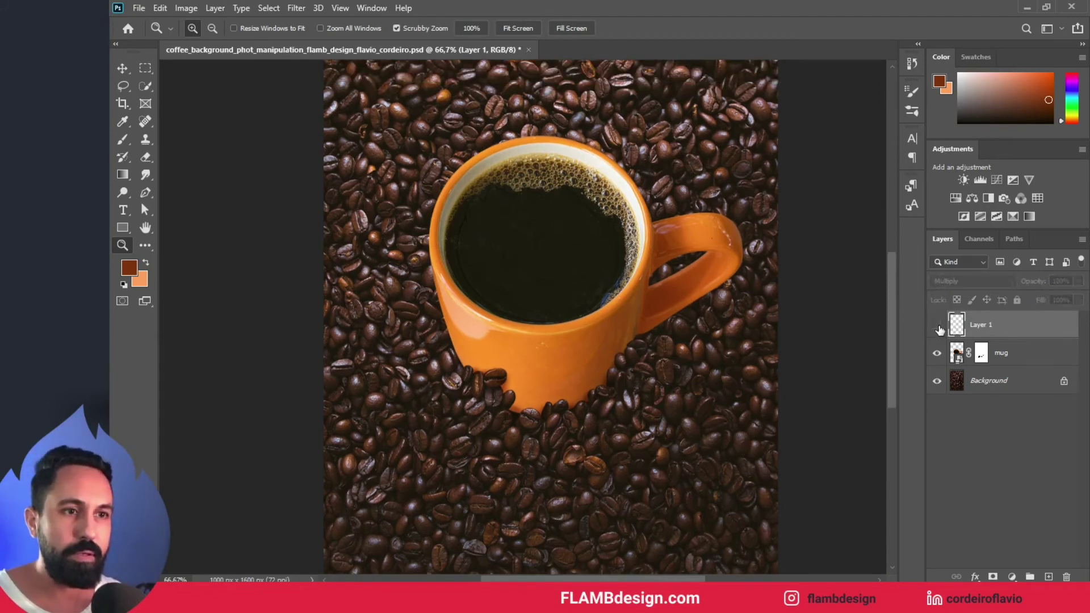
# Step: Show the shadow layer again, load the mug's outline as a selection, and reshape it around the base beans
pyautogui.click(937, 327)
pyautogui.click(528, 388)
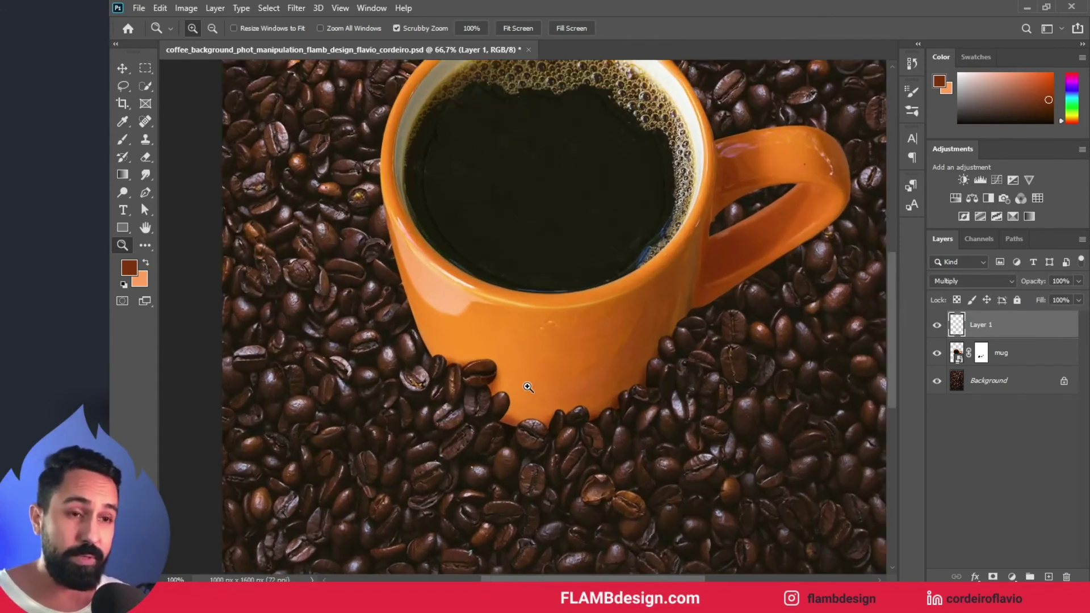
pyautogui.click(981, 355)
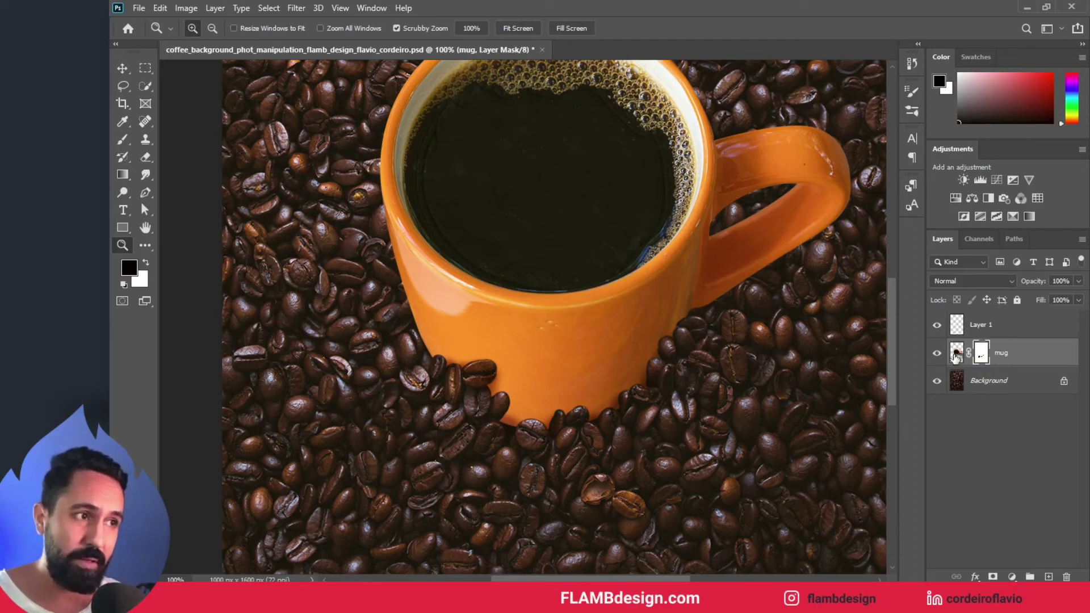
pyautogui.click(957, 353)
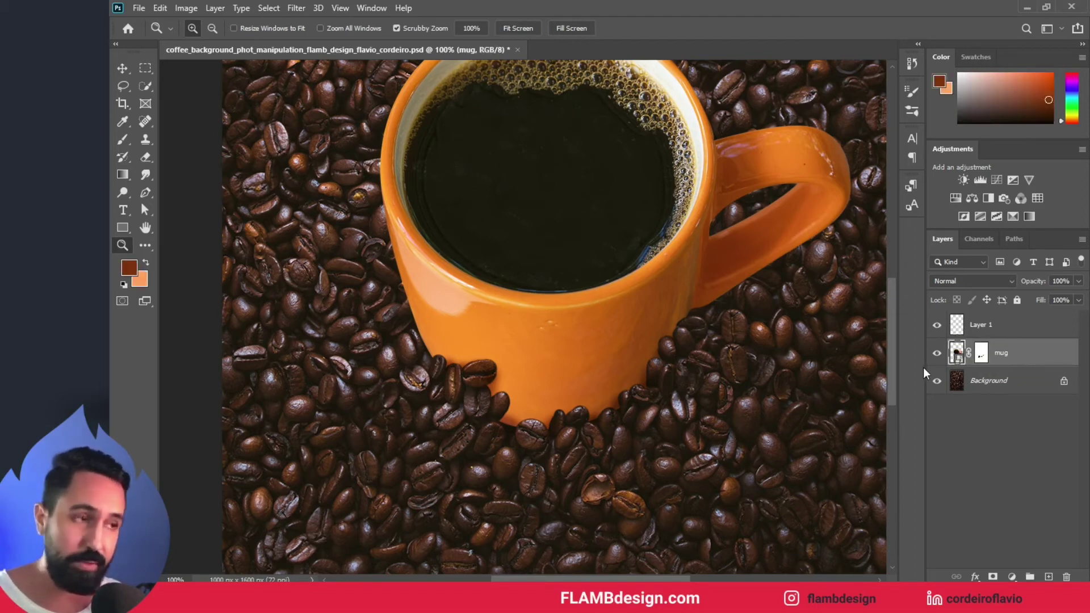
pyautogui.keyDown('ctrl'); pyautogui.click(957, 353); pyautogui.keyUp('ctrl')
pyautogui.scroll(3, 628, 381)
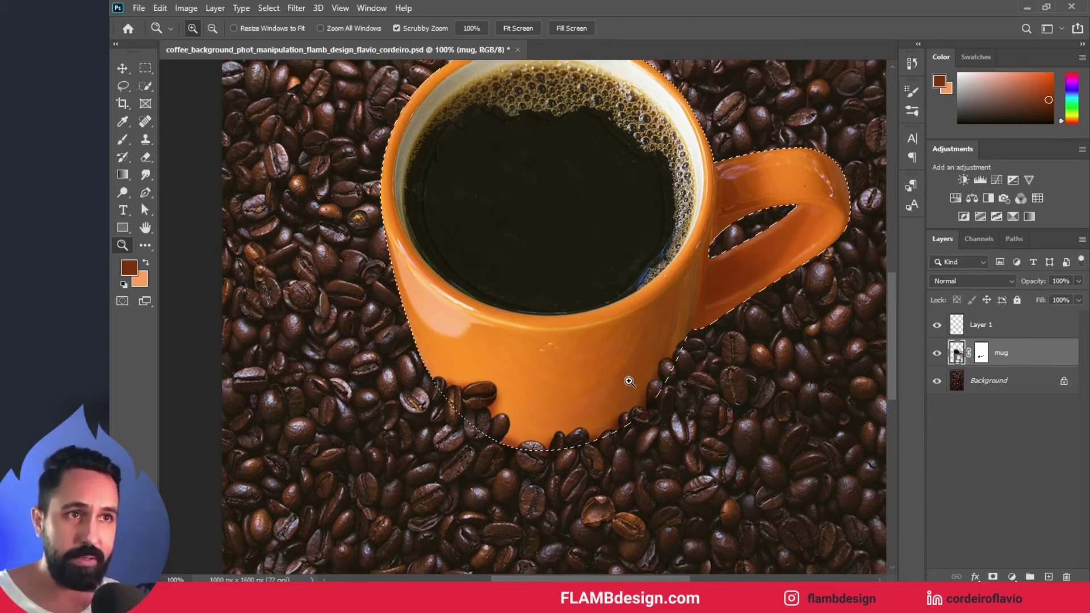
pyautogui.scroll(1, 629, 382)
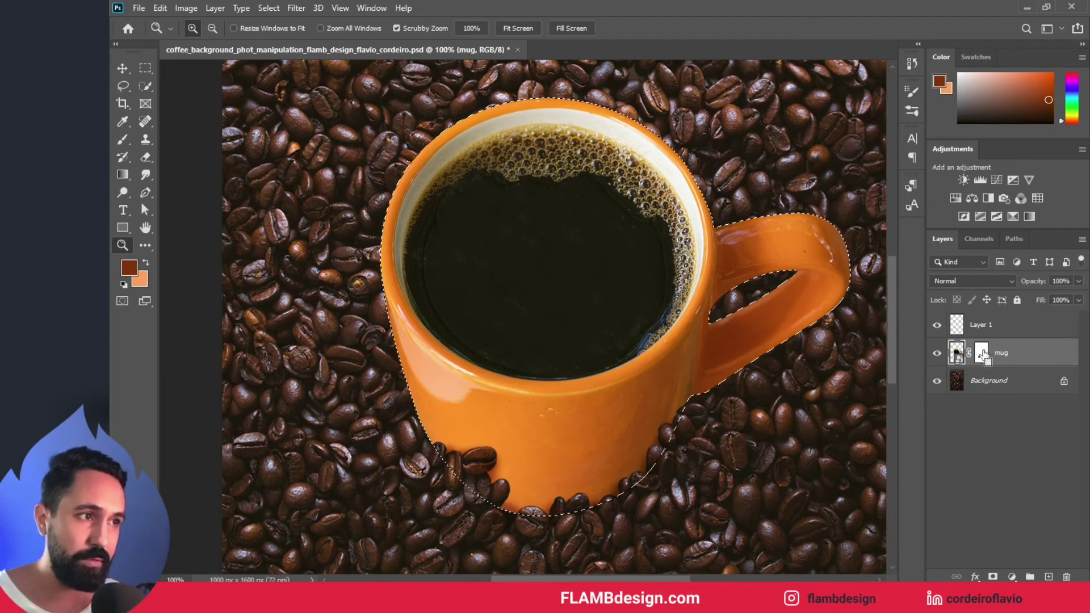
pyautogui.moveTo(528, 480)
pyautogui.mouseDown()
pyautogui.moveTo(511, 511)
pyautogui.moveTo(433, 455)
pyautogui.mouseUp()
# Step: Zoom to 200% on the mug's base and add a layer mask to Layer 1 from the selection
pyautogui.scroll(-2, 487, 433)
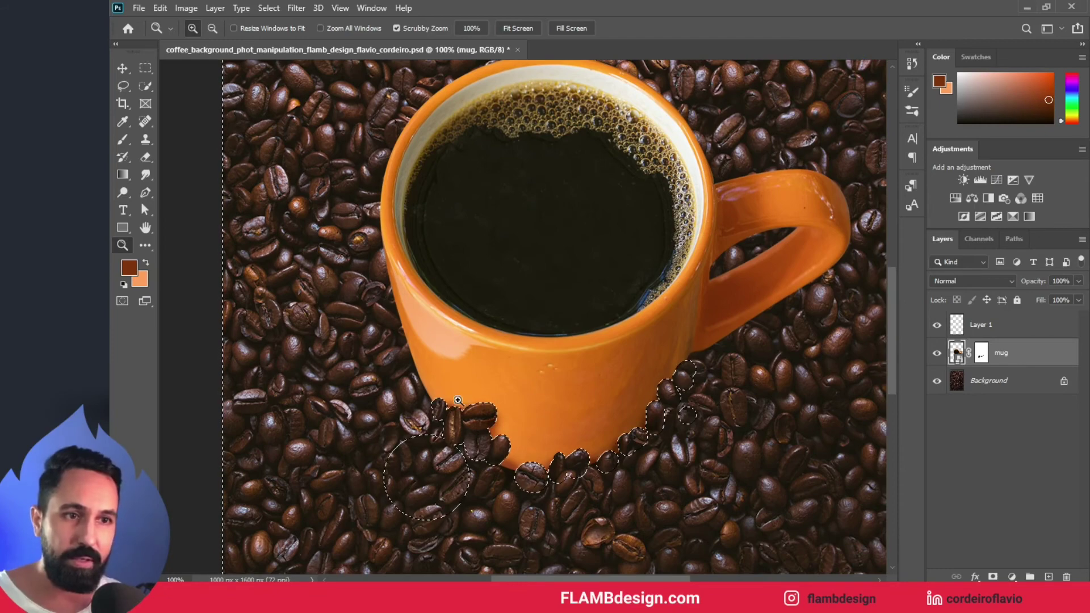
pyautogui.click(504, 434)
pyautogui.click(503, 435)
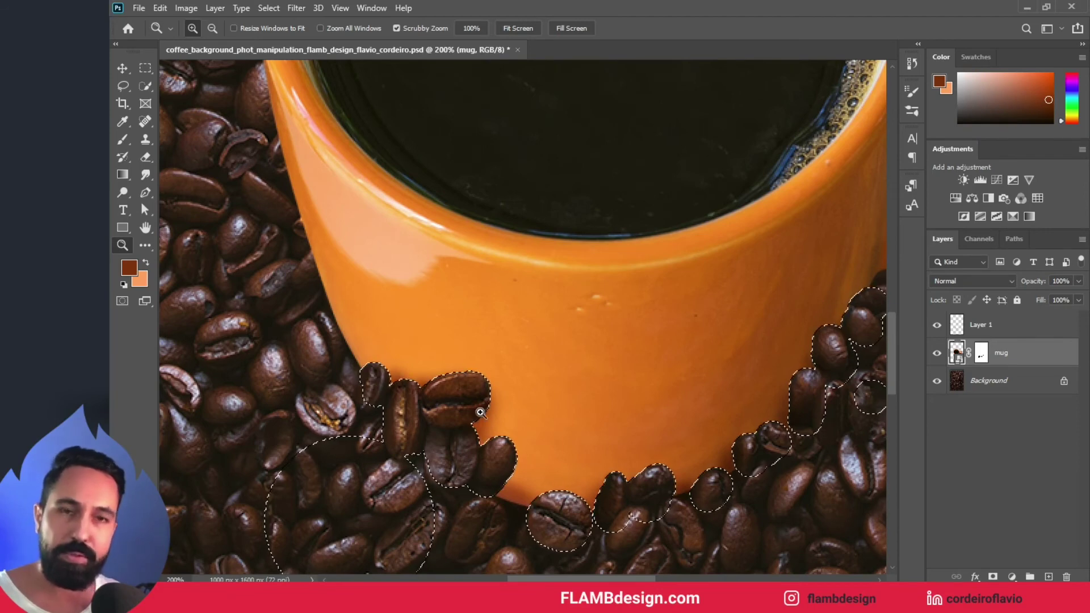
pyautogui.click(1014, 326)
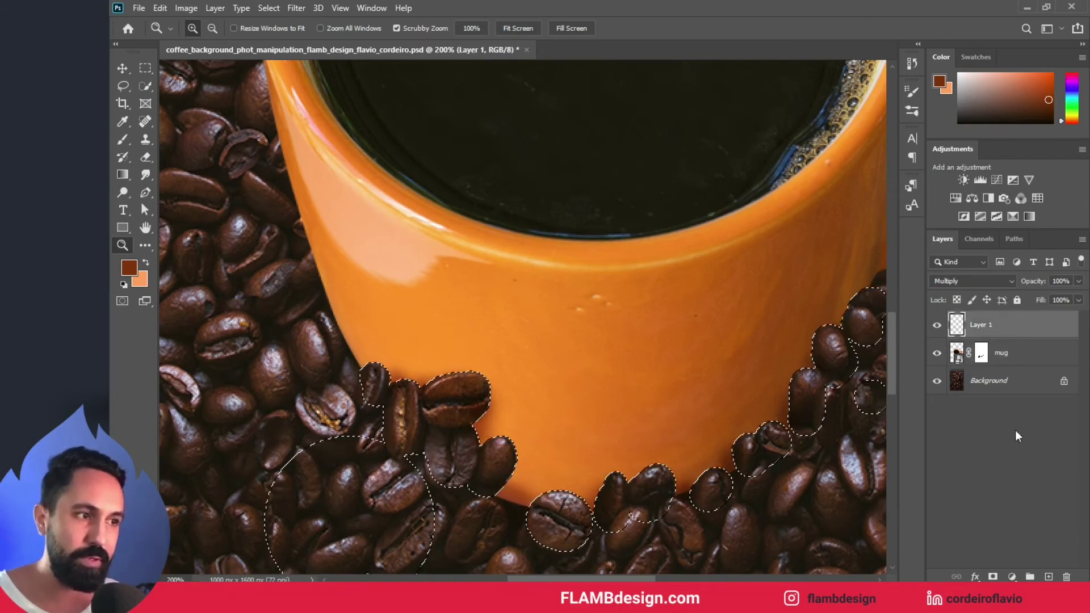
pyautogui.click(992, 578)
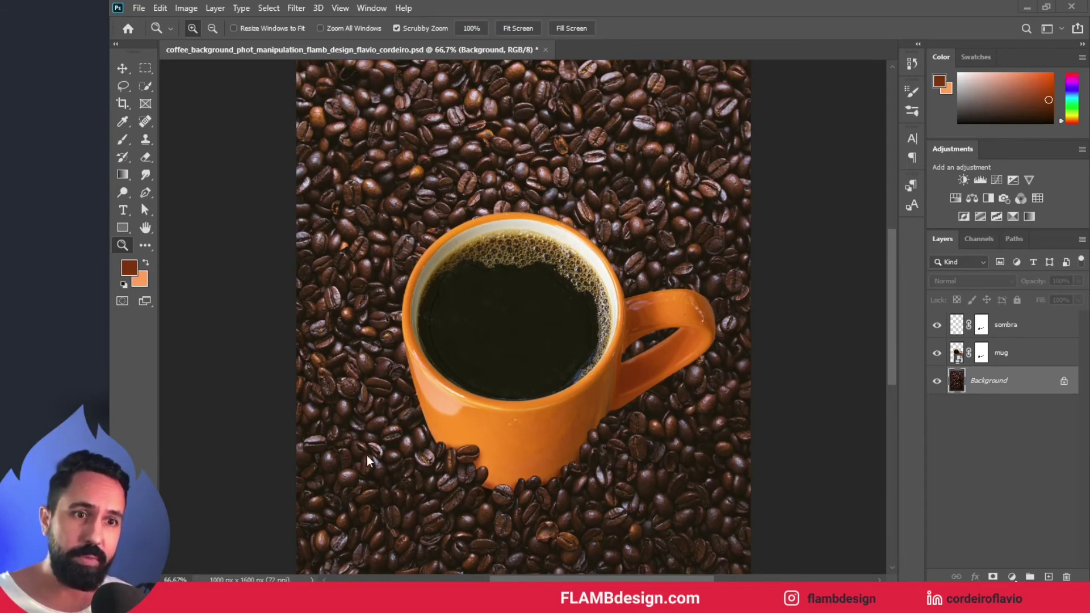
# Step: Create a new empty layer, Layer 1, just above the Background layer
pyautogui.scroll(-3, 366, 455)
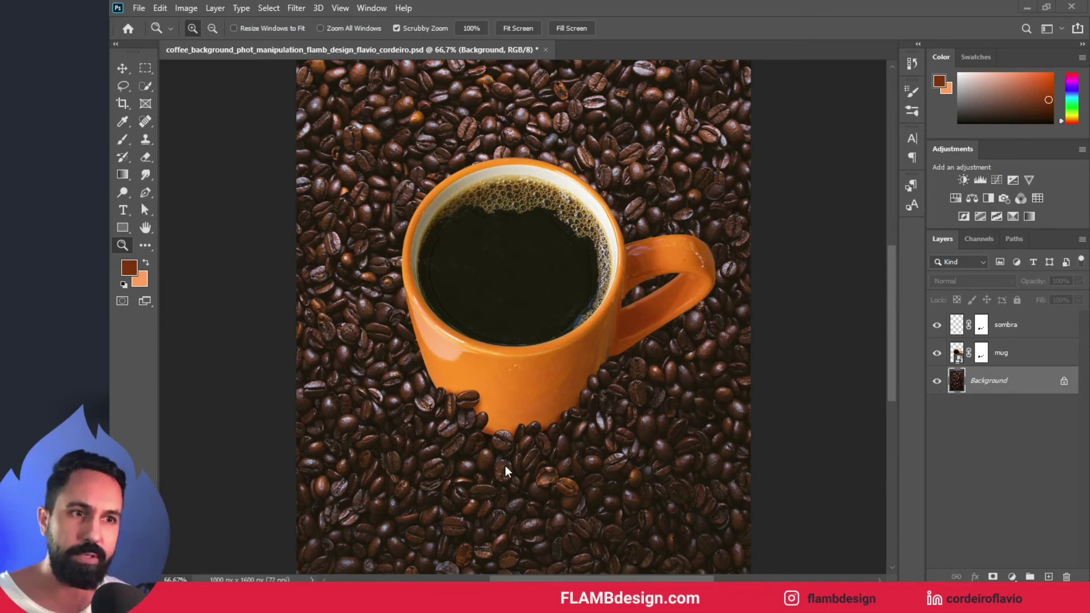
pyautogui.scroll(2, 503, 470)
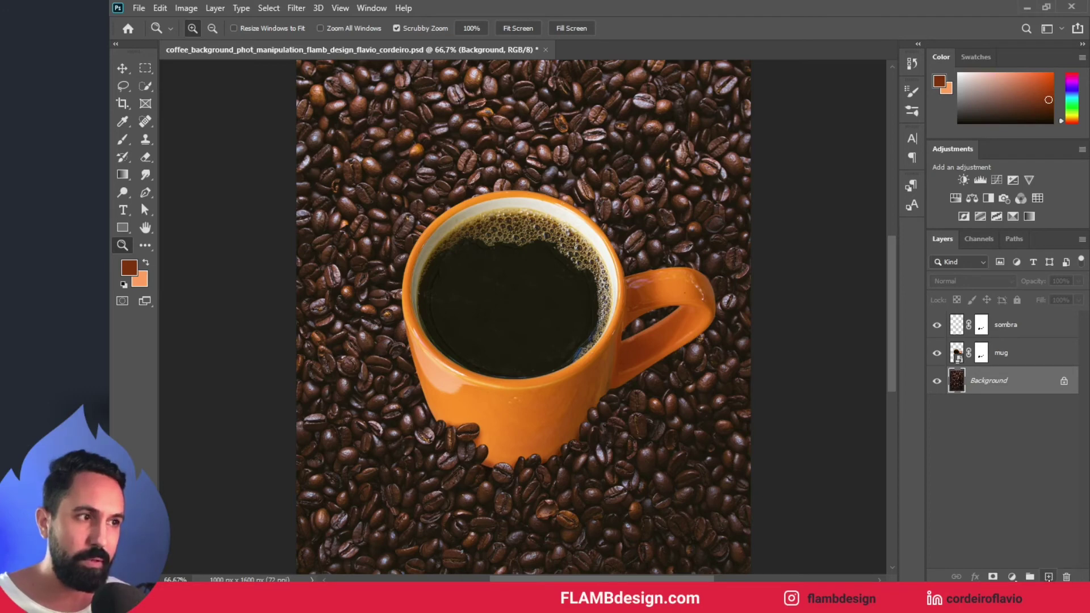
pyautogui.click(1048, 577)
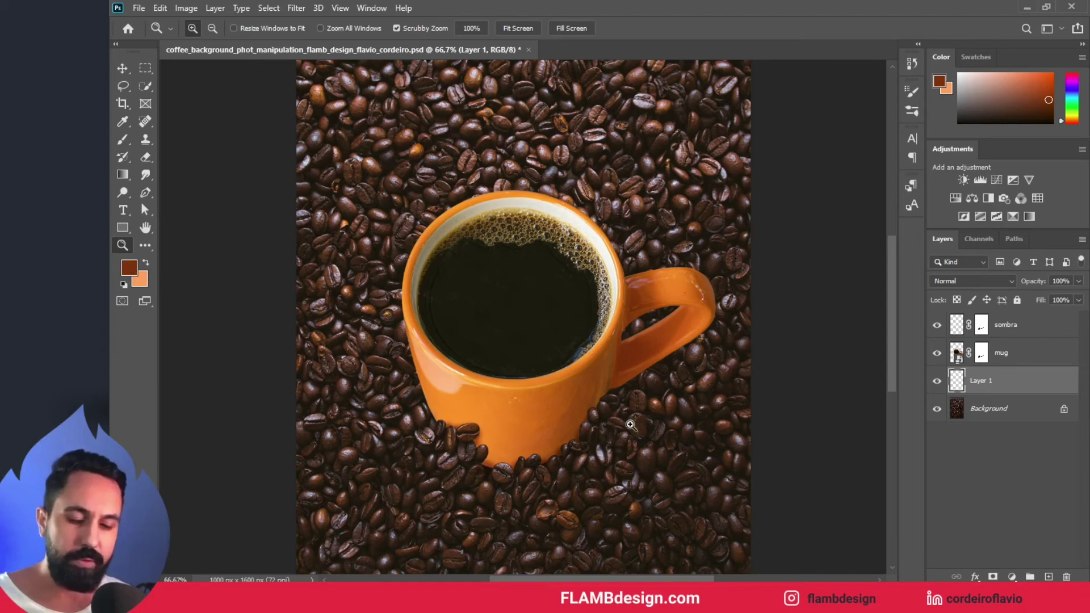
# Step: Switch to the Brush, set Layer 1 to Multiply, and shrink the brush from 150 to 90 px
pyautogui.press('b')
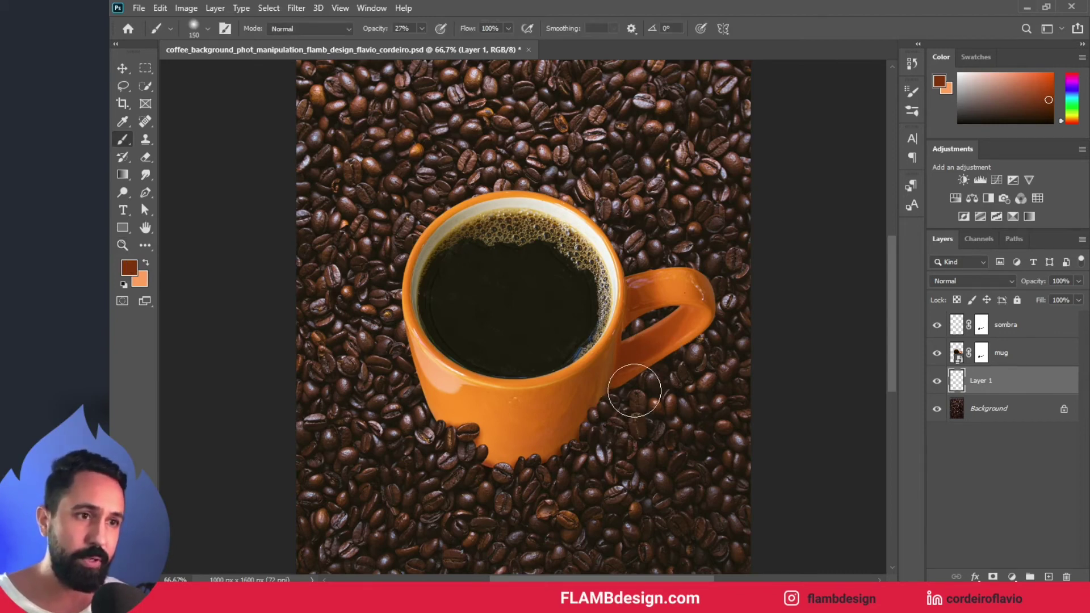
pyautogui.click(956, 282)
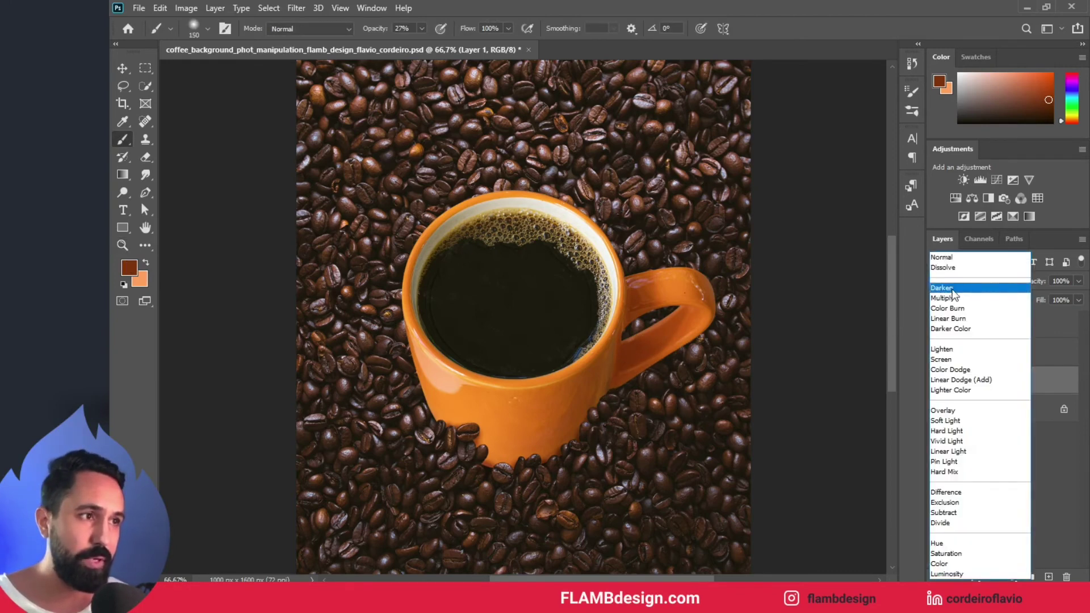
pyautogui.click(952, 299)
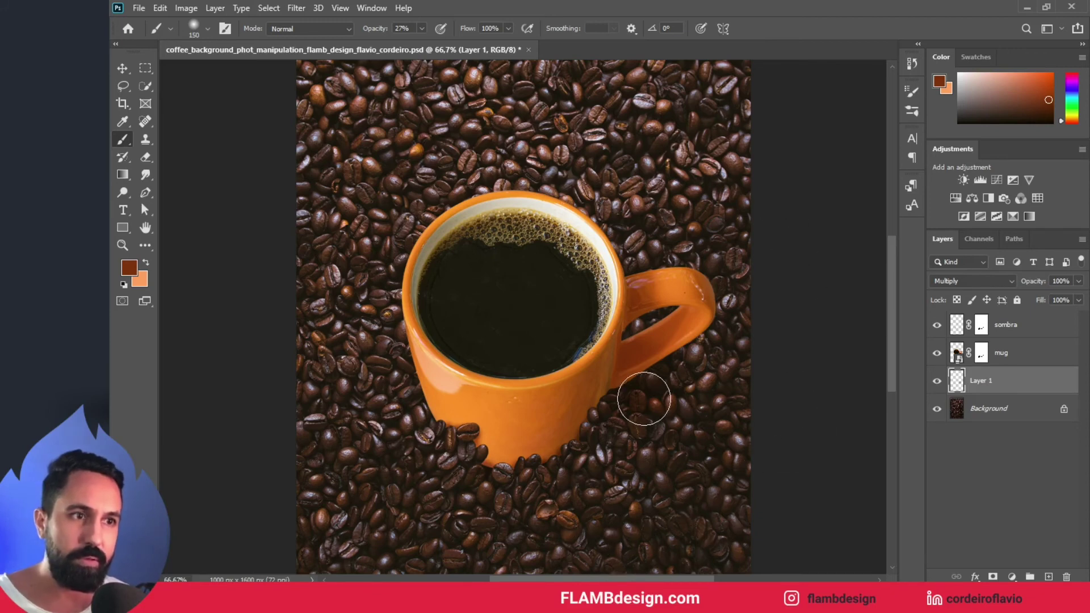
pyautogui.press('[')
pyautogui.press('[')
pyautogui.press('[')
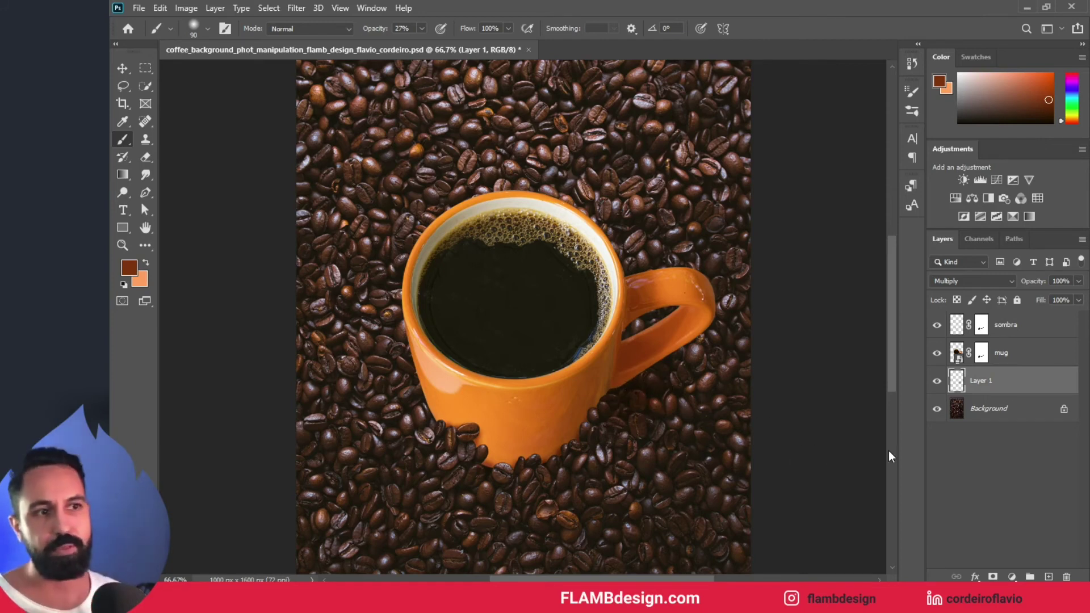
pyautogui.scroll(2, 835, 451)
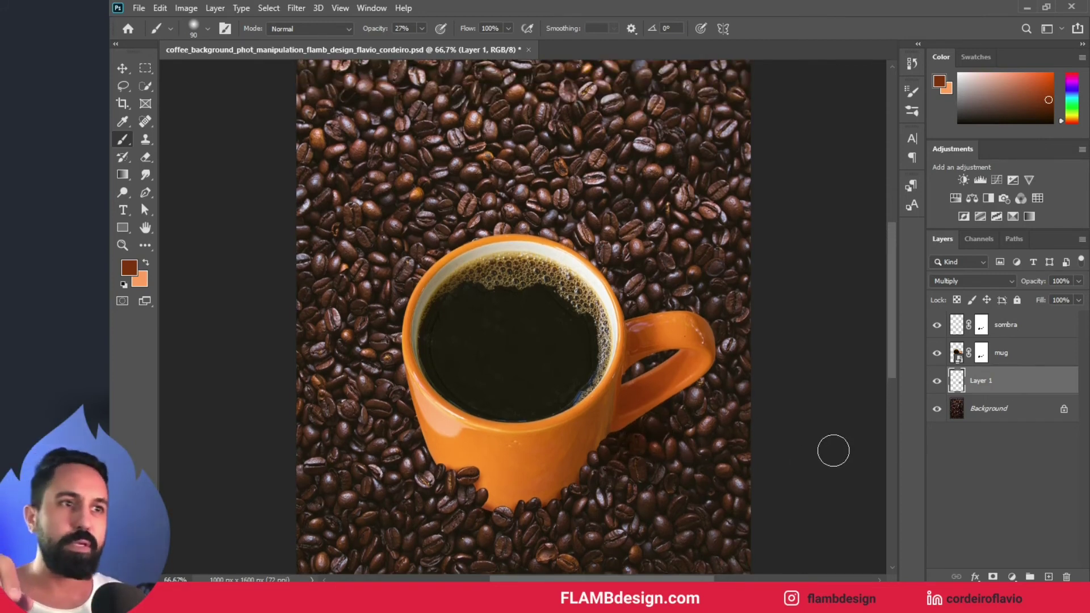
# Step: Select the mug layer and add a Curves adjustment layer above it
pyautogui.scroll(-1, 835, 450)
pyautogui.scroll(1, 835, 450)
pyautogui.scroll(1, 1025, 357)
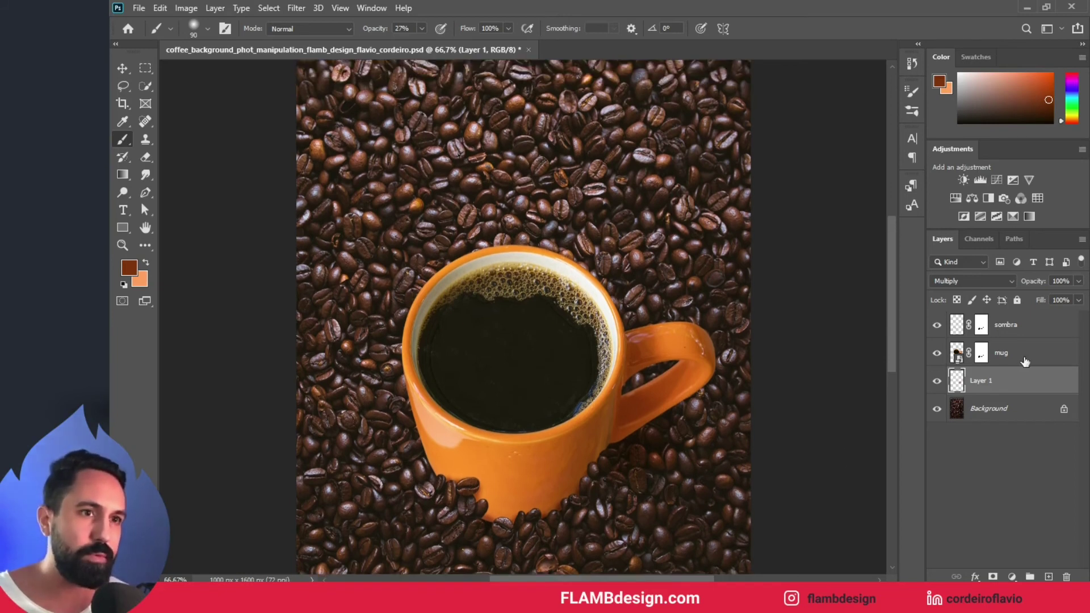
pyautogui.click(1017, 356)
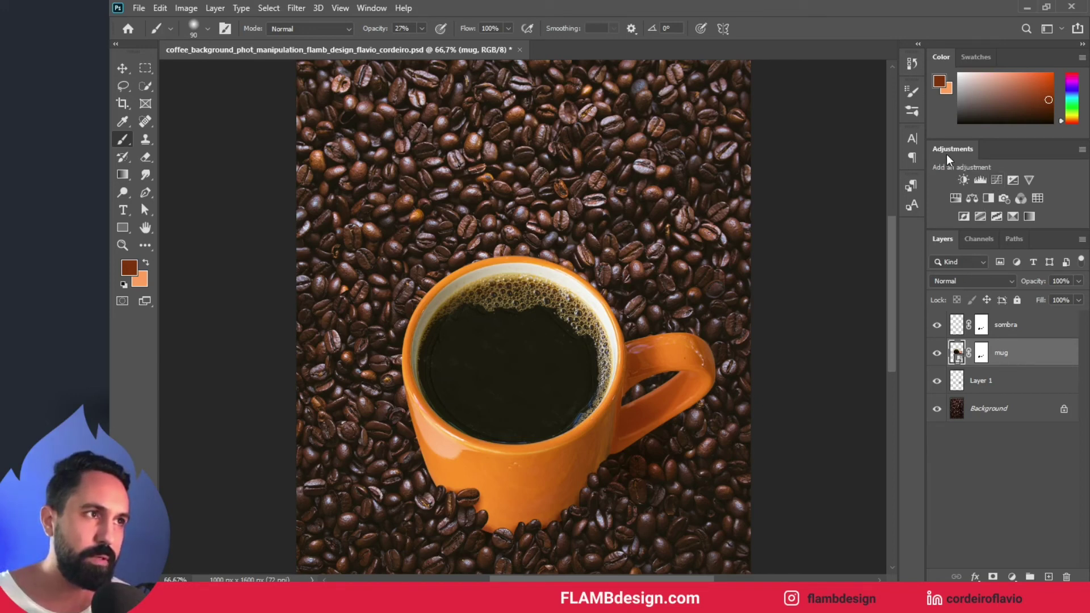
pyautogui.click(996, 180)
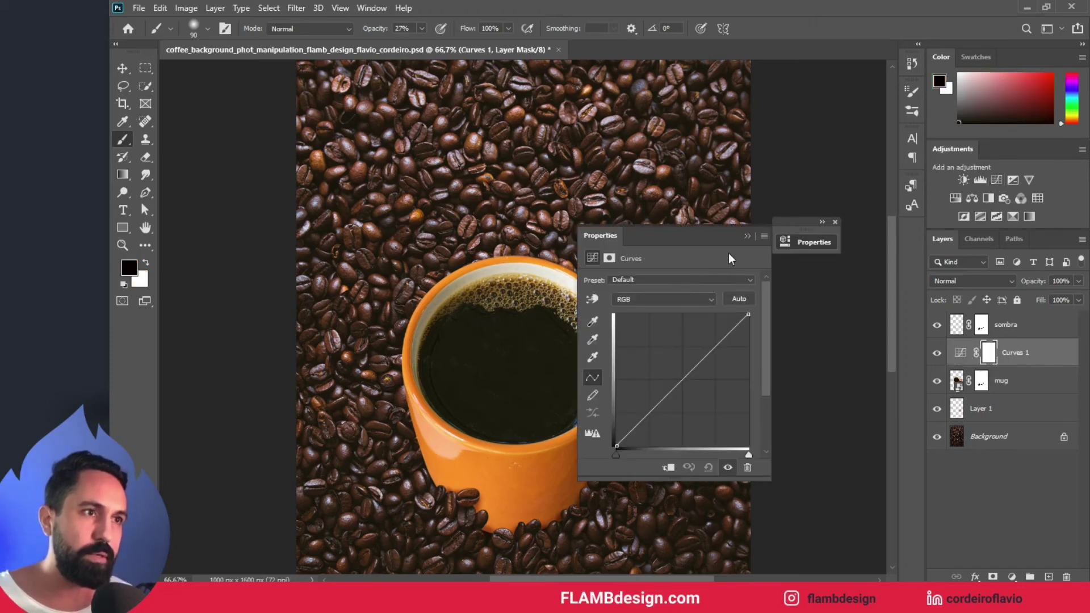
# Step: Clip Curves 1 to the mug, pull a low point down and push a high point up
pyautogui.moveTo(714, 238); pyautogui.dragTo(845, 90)
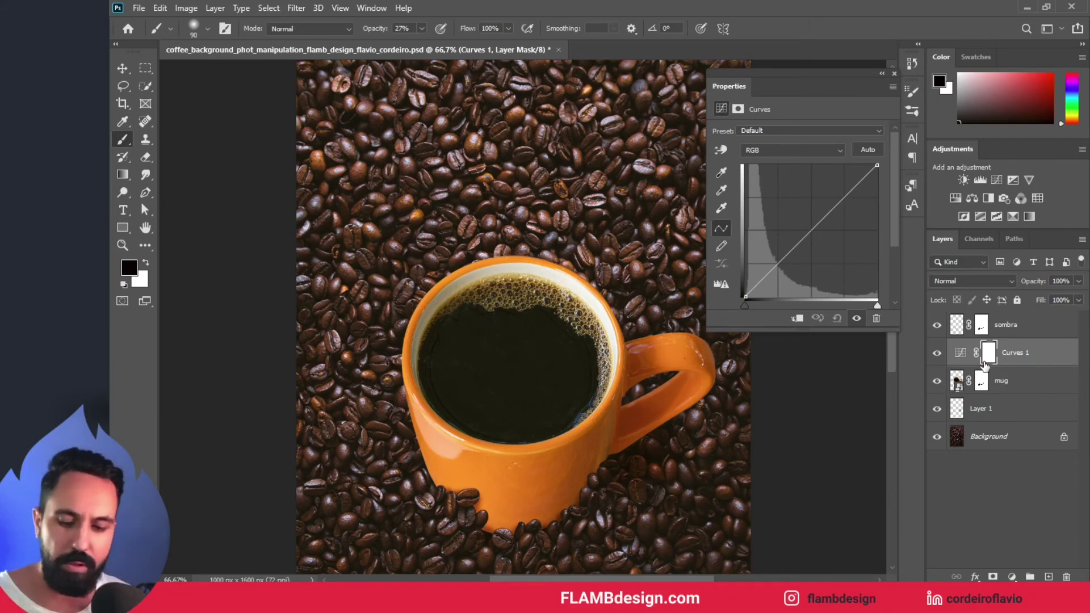
pyautogui.moveTo(985, 366); pyautogui.dragTo(1022, 364)
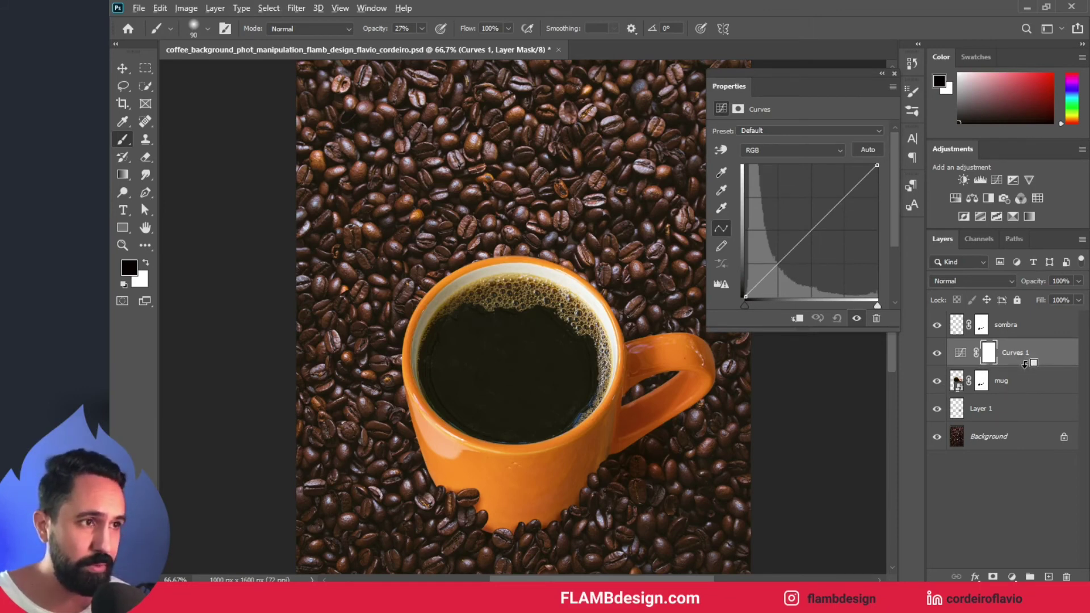
pyautogui.moveTo(1024, 364); pyautogui.dragTo(1025, 366)
pyautogui.keyDown('alt'); pyautogui.click(1025, 367); pyautogui.keyUp('alt')
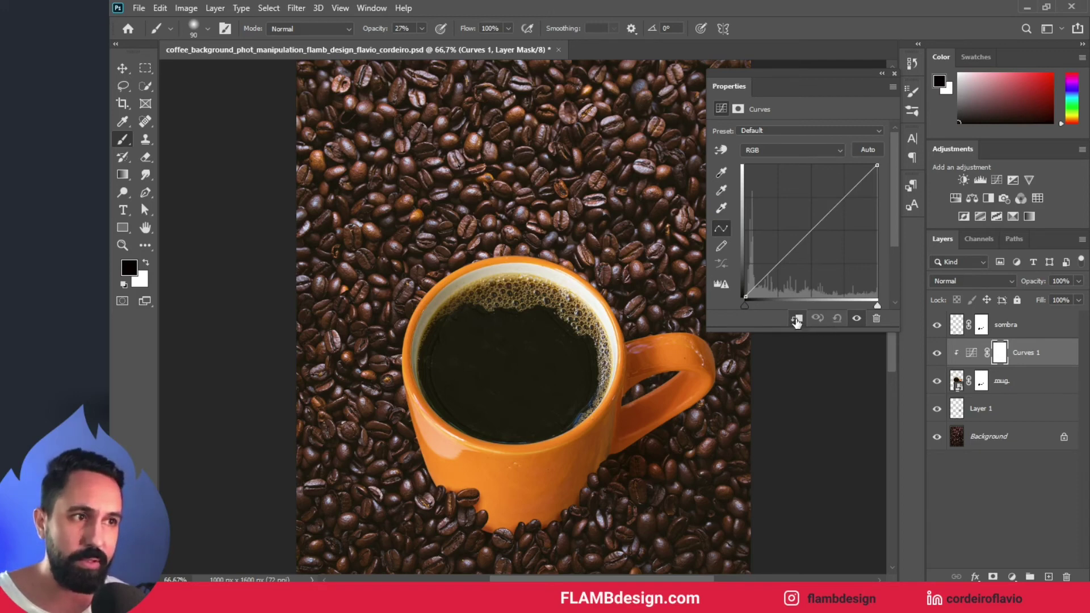
pyautogui.moveTo(778, 264); pyautogui.dragTo(785, 273)
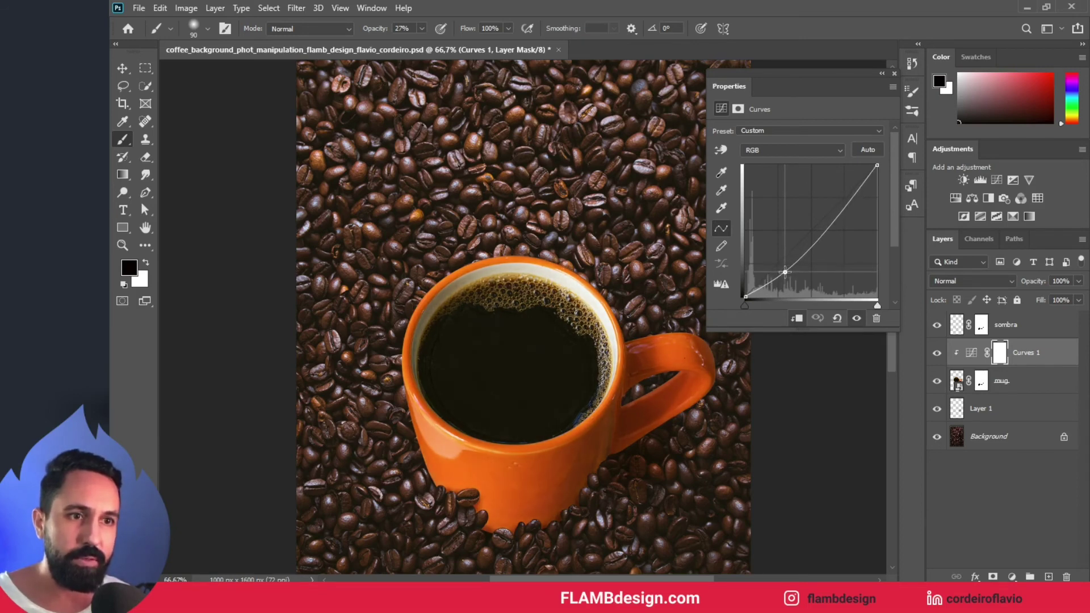
pyautogui.moveTo(843, 213); pyautogui.dragTo(842, 196)
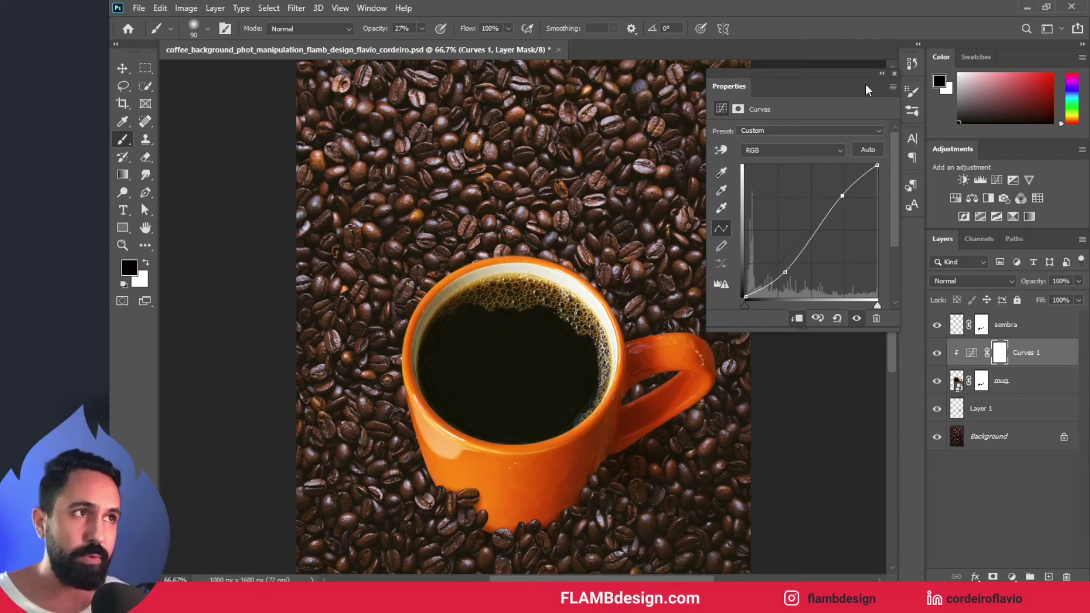
pyautogui.click(882, 73)
pyautogui.scroll(-2, 755, 229)
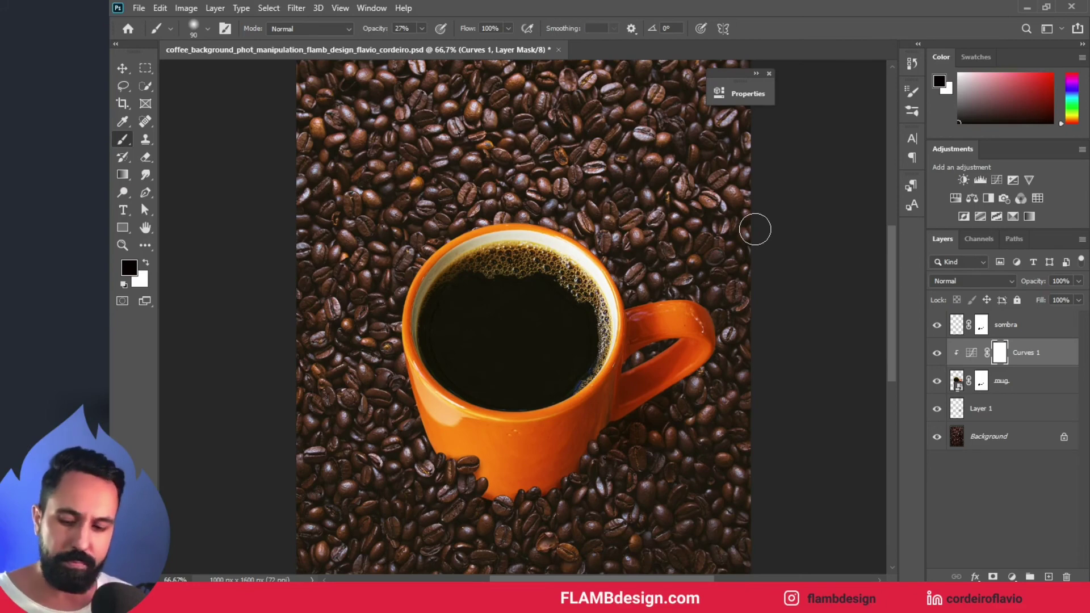
# Step: Flip the canvas view horizontally back and forth to check the composition
pyautogui.hotkey('ctrl', 'shift', 'h')
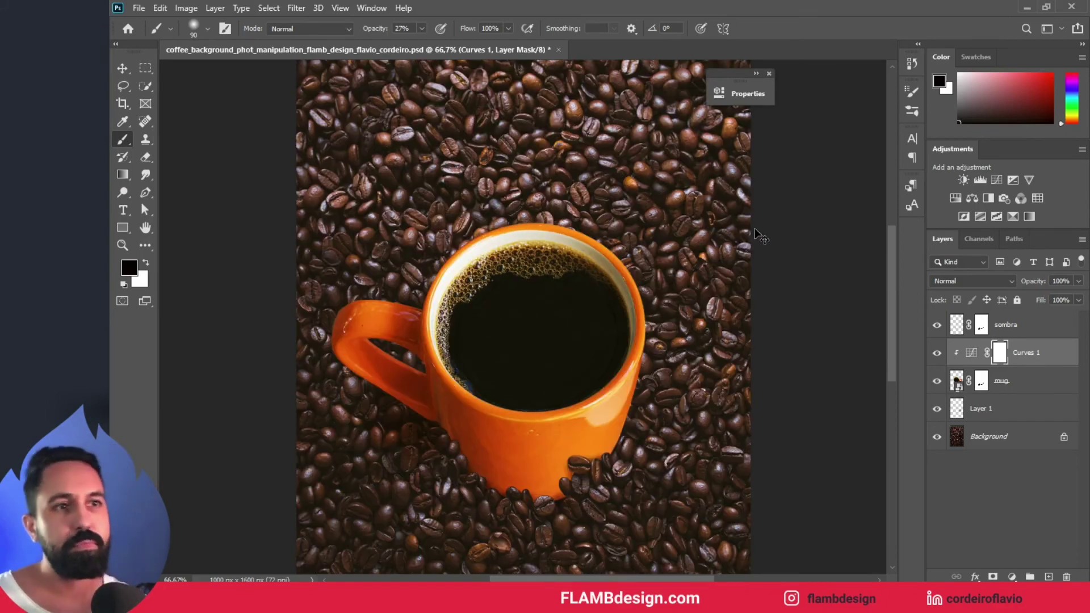
pyautogui.hotkey('ctrl', 'shift', 'h')
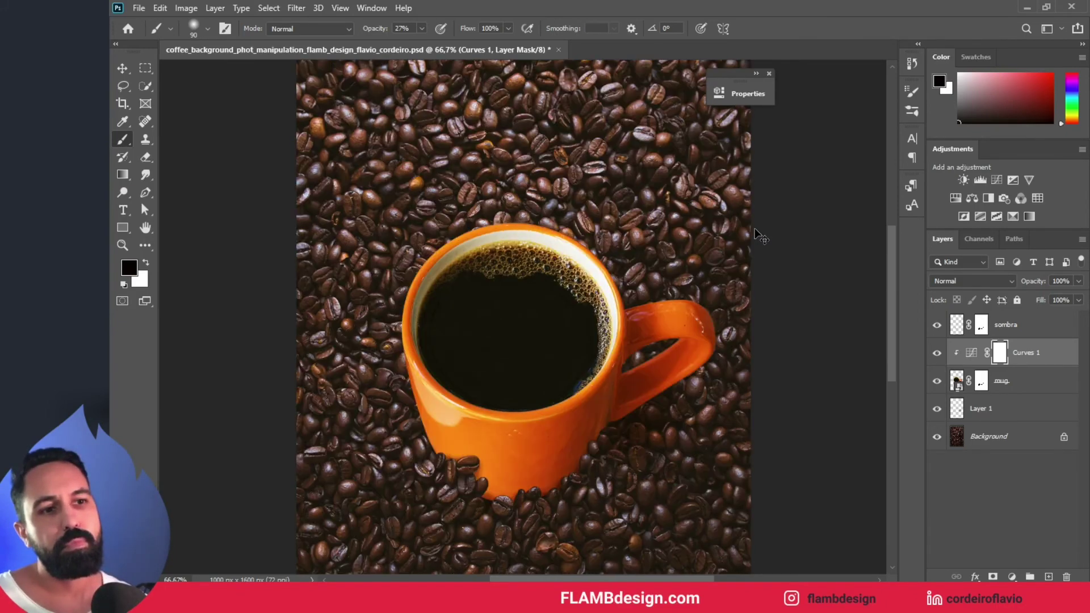
pyautogui.hotkey('ctrl', 'shift', 'h')
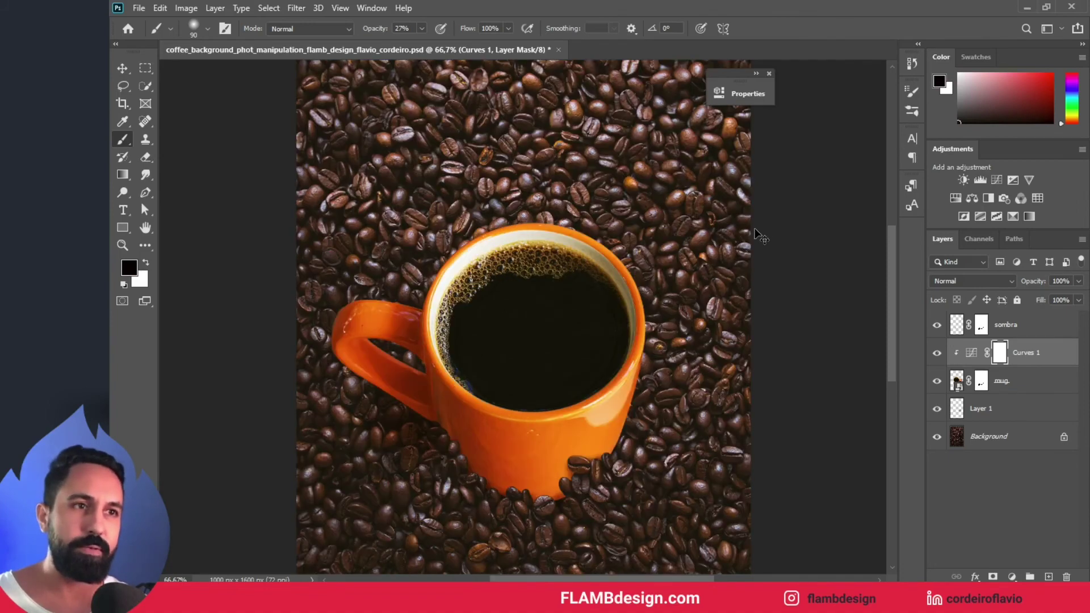
pyautogui.hotkey('ctrl', 'shift', 'h')
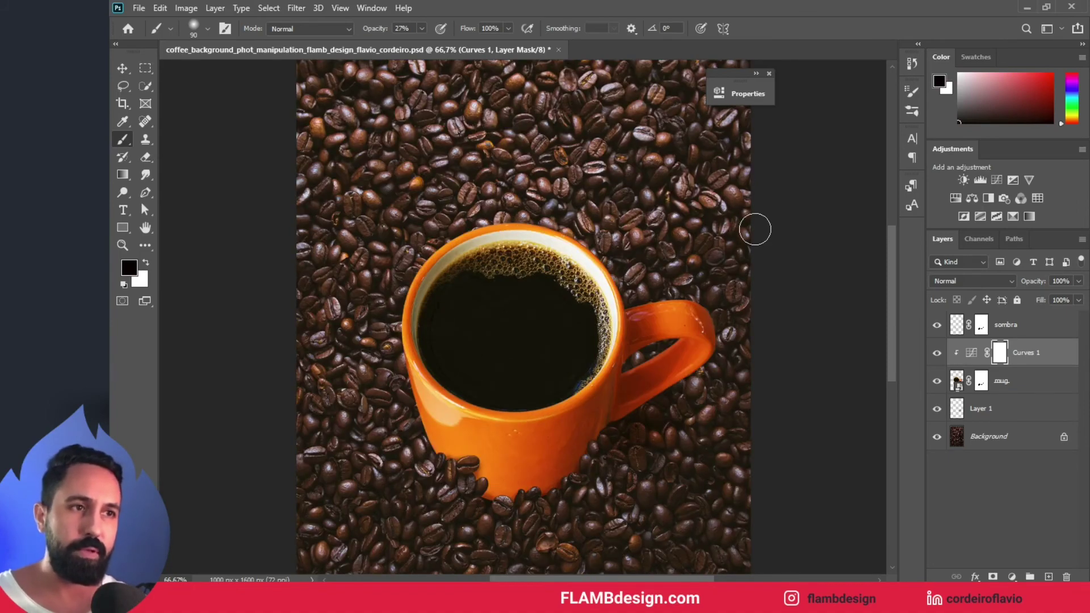
pyautogui.click(339, 9)
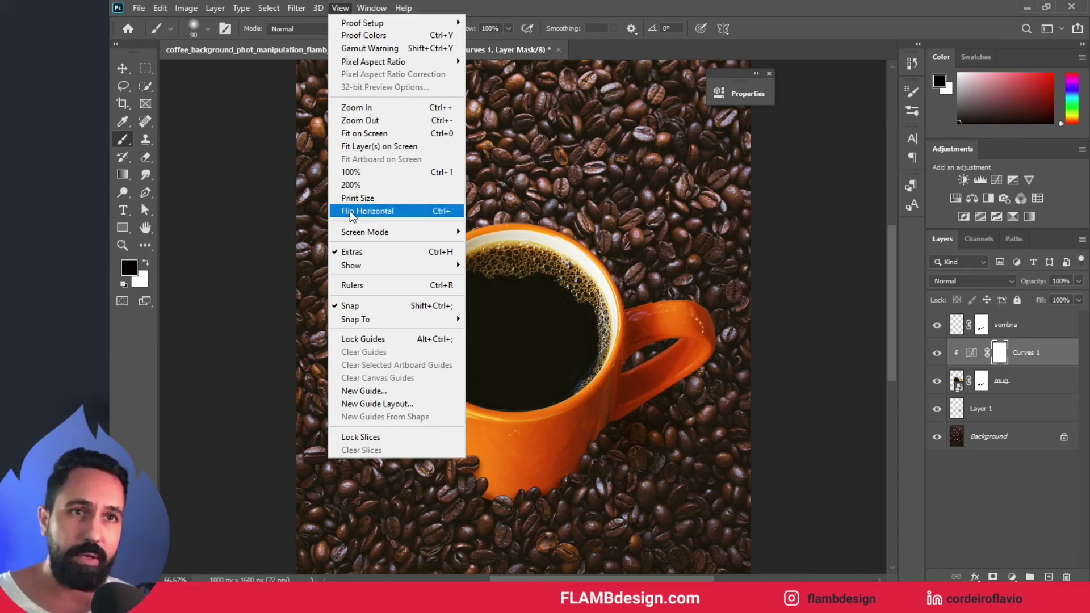
pyautogui.click(281, 248)
pyautogui.scroll(-2, 280, 244)
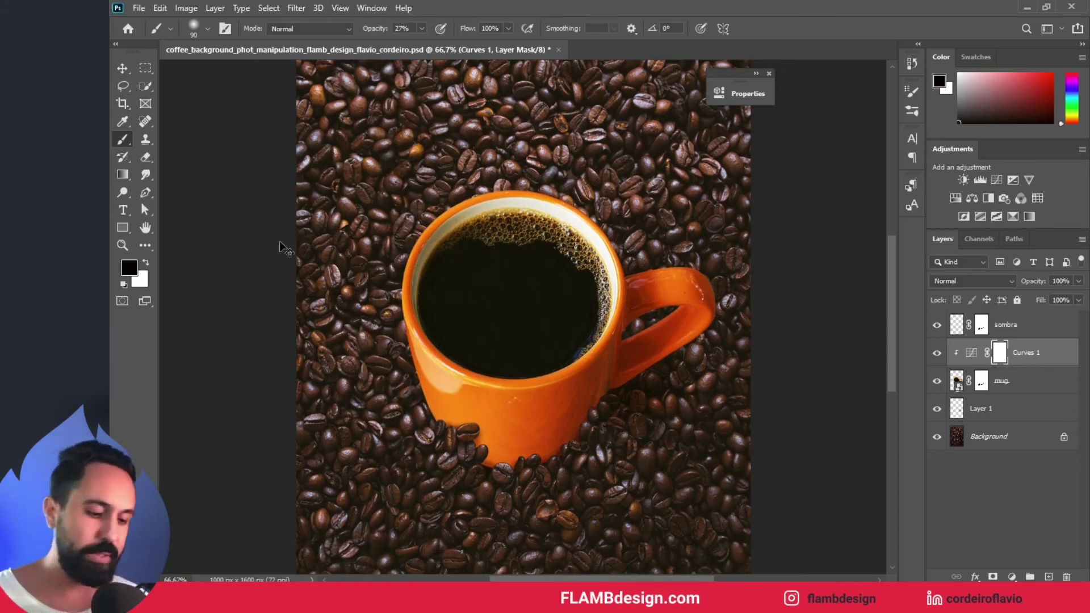
# Step: Mirror the canvas once more and zoom out to 33.3% to see the whole image
pyautogui.hotkey('ctrl', 'shift', 'h')
pyautogui.hotkey('ctrl', 'shift', 'h')
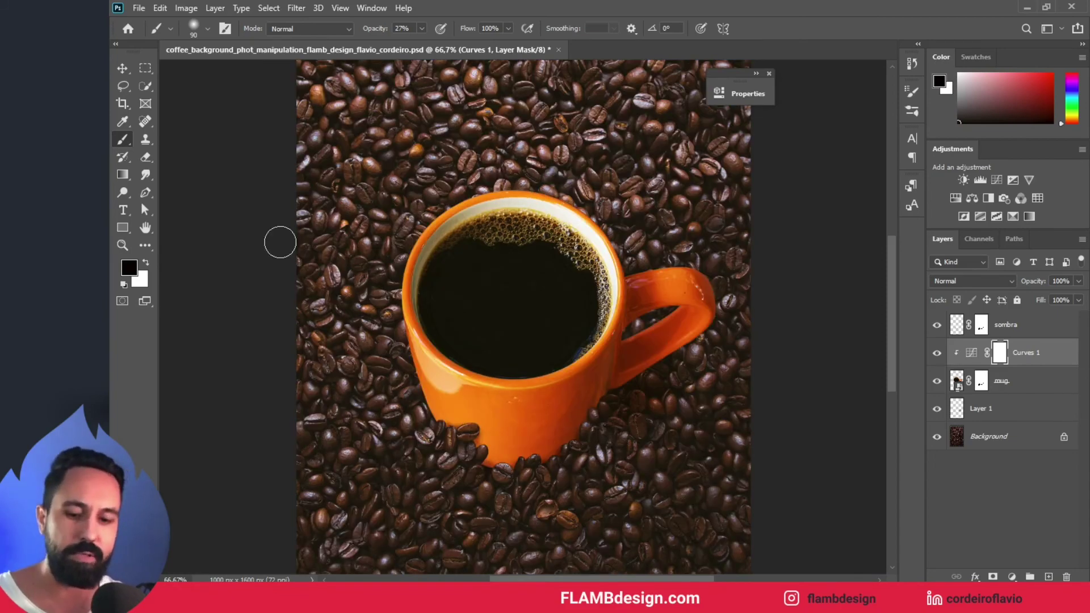
pyautogui.press('z')
pyautogui.keyDown('alt'); pyautogui.click(281, 243); pyautogui.keyUp('alt')
pyautogui.keyDown('alt'); pyautogui.click(281, 243); pyautogui.keyUp('alt')
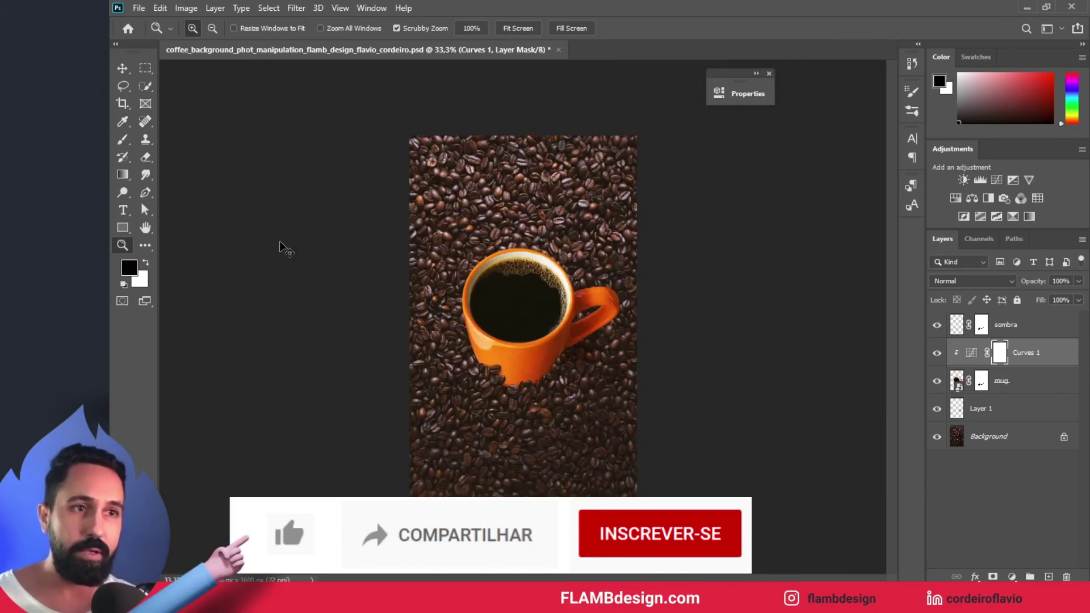
pyautogui.click(280, 243)
pyautogui.keyDown('alt'); pyautogui.click(281, 243); pyautogui.keyUp('alt')
pyautogui.click(281, 243)
pyautogui.hotkey('ctrl', 'shift', 'h')
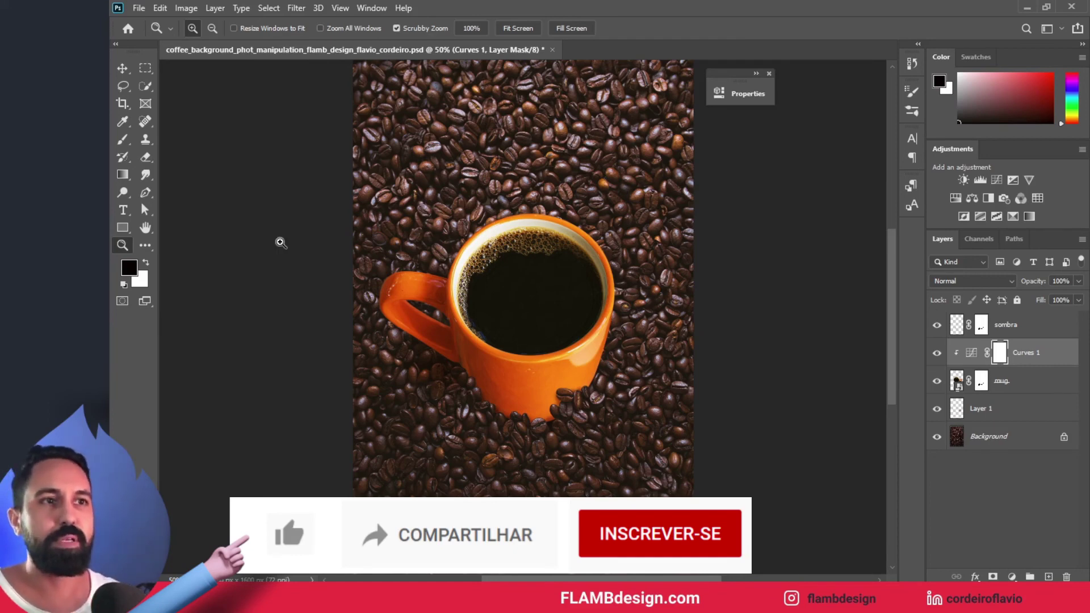
pyautogui.scroll(2, 281, 243)
pyautogui.scroll(-5, 280, 242)
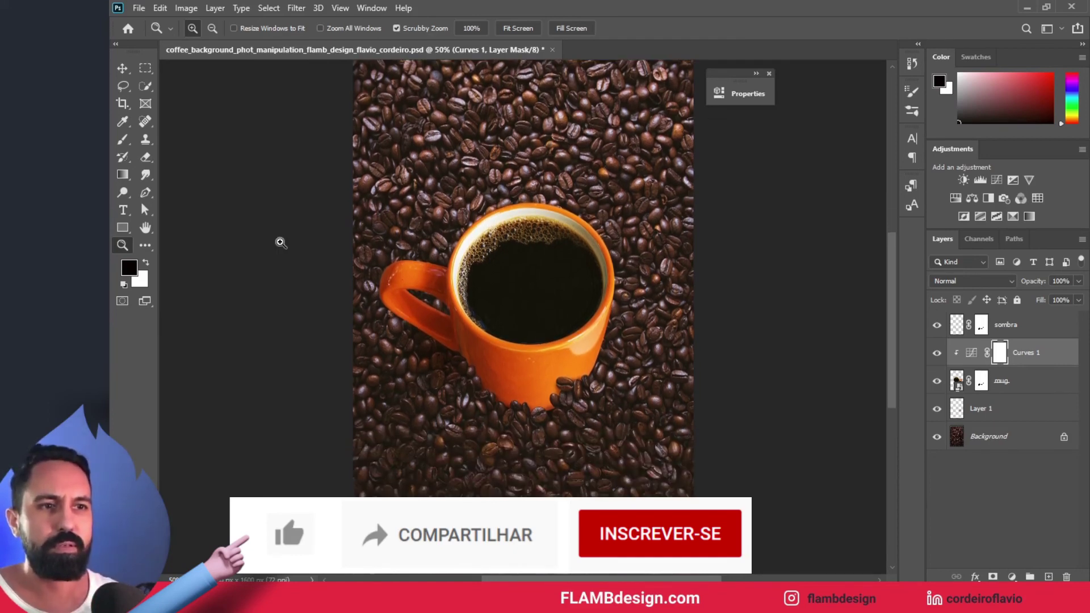
pyautogui.scroll(4, 280, 242)
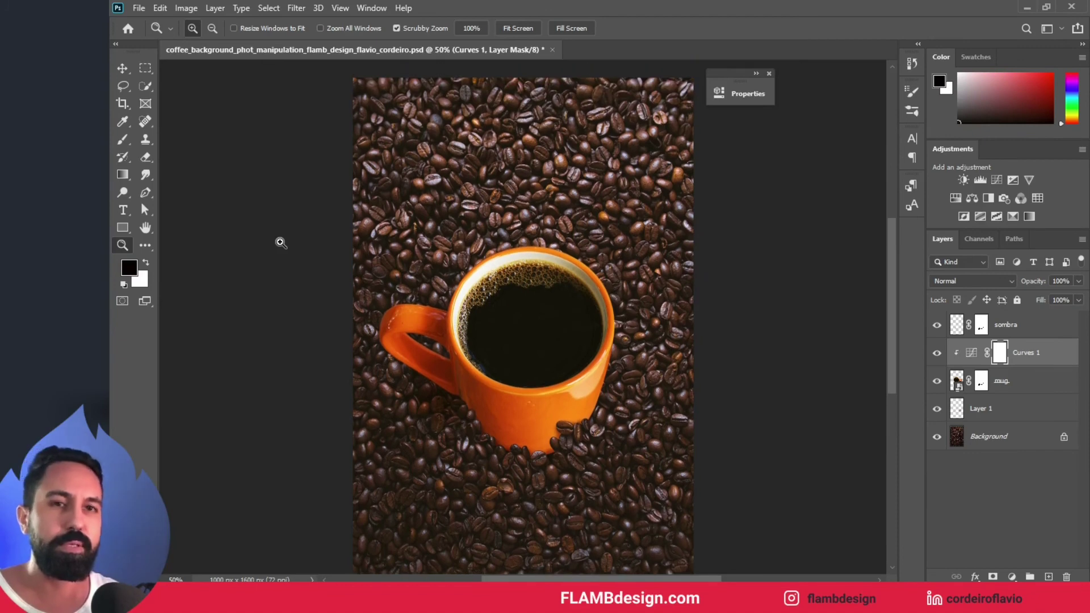
pyautogui.scroll(1, 281, 243)
pyautogui.scroll(-1, 281, 243)
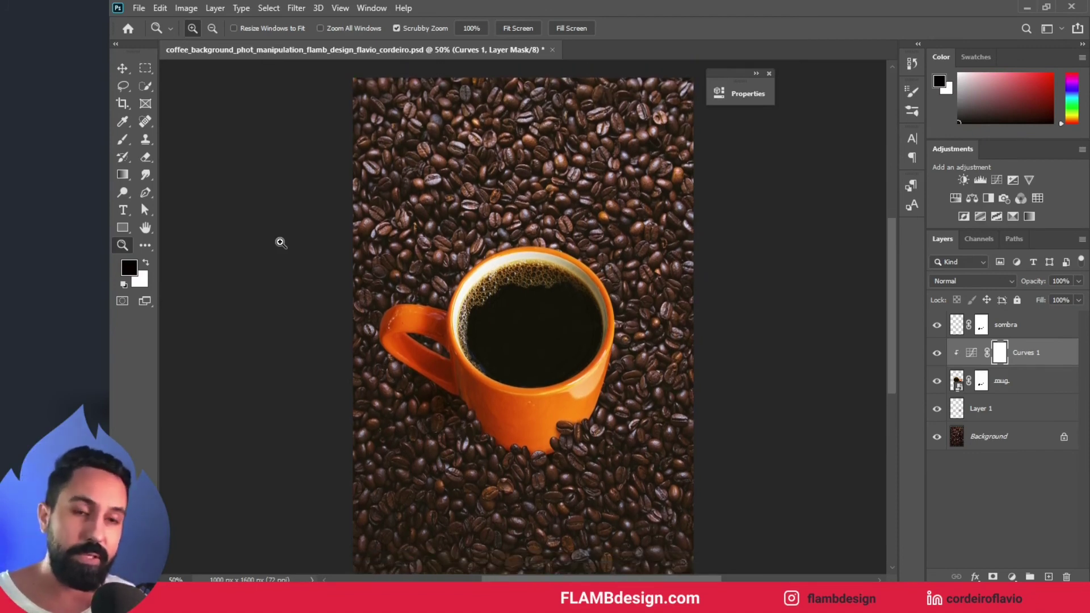
pyautogui.hotkey('ctrl', 'shift', 'h')
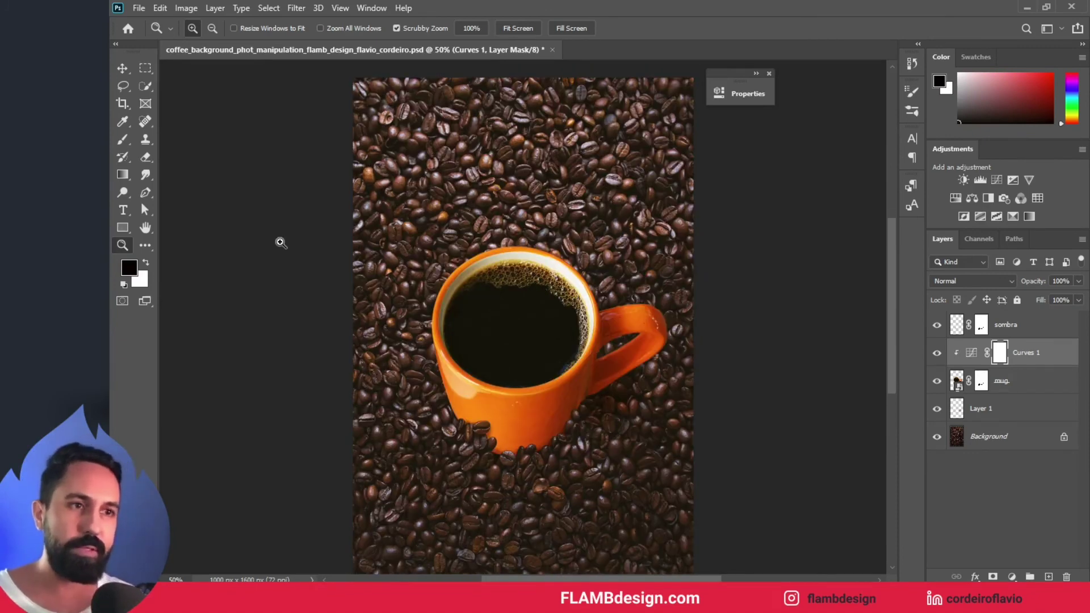
pyautogui.scroll(1, 559, 396)
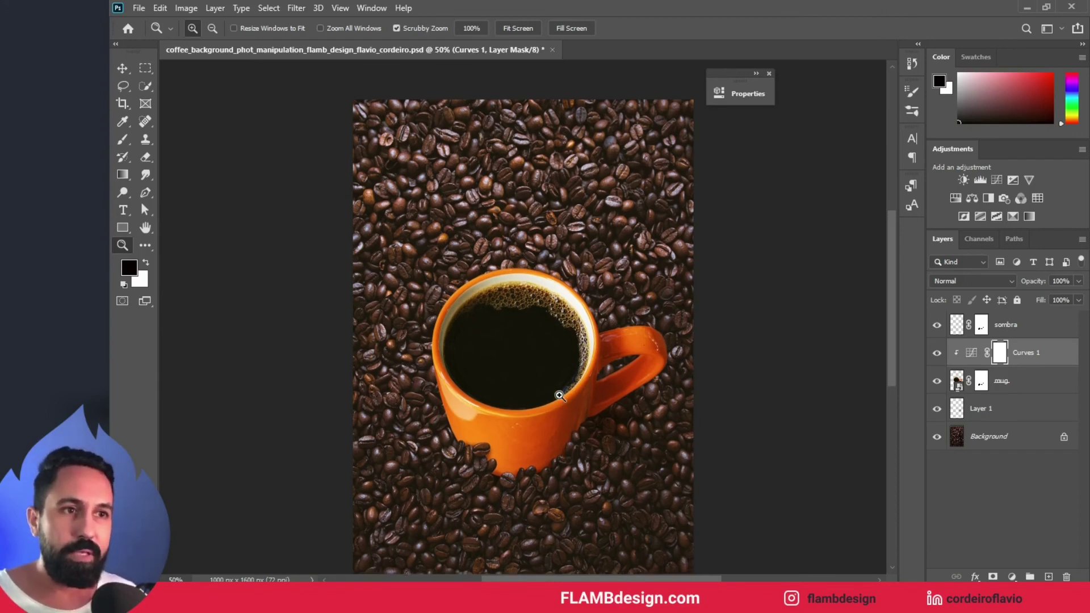
pyautogui.scroll(-3, 560, 395)
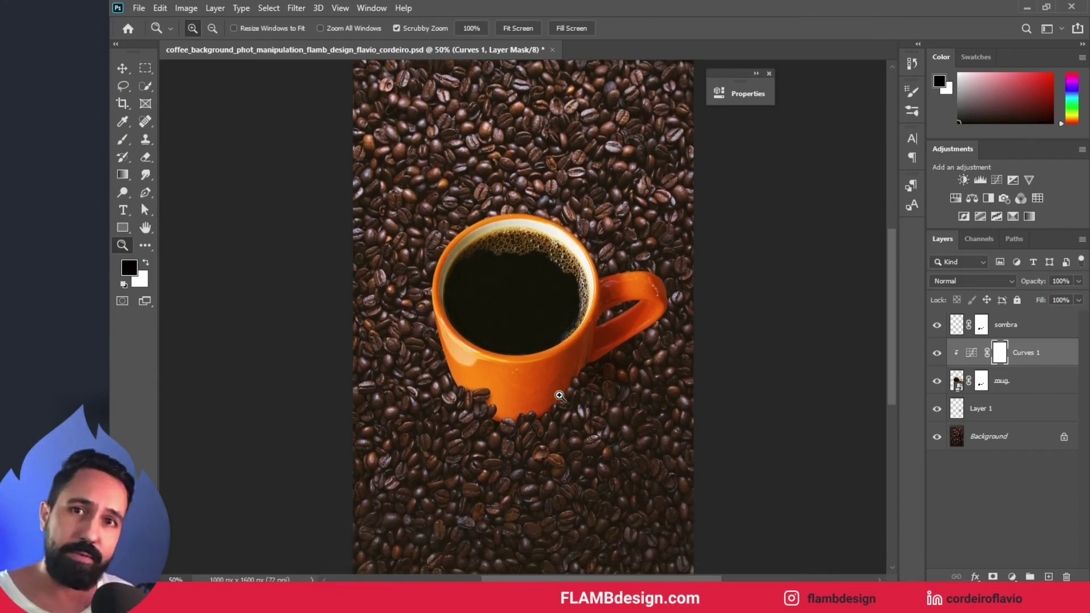
pyautogui.scroll(1, 560, 396)
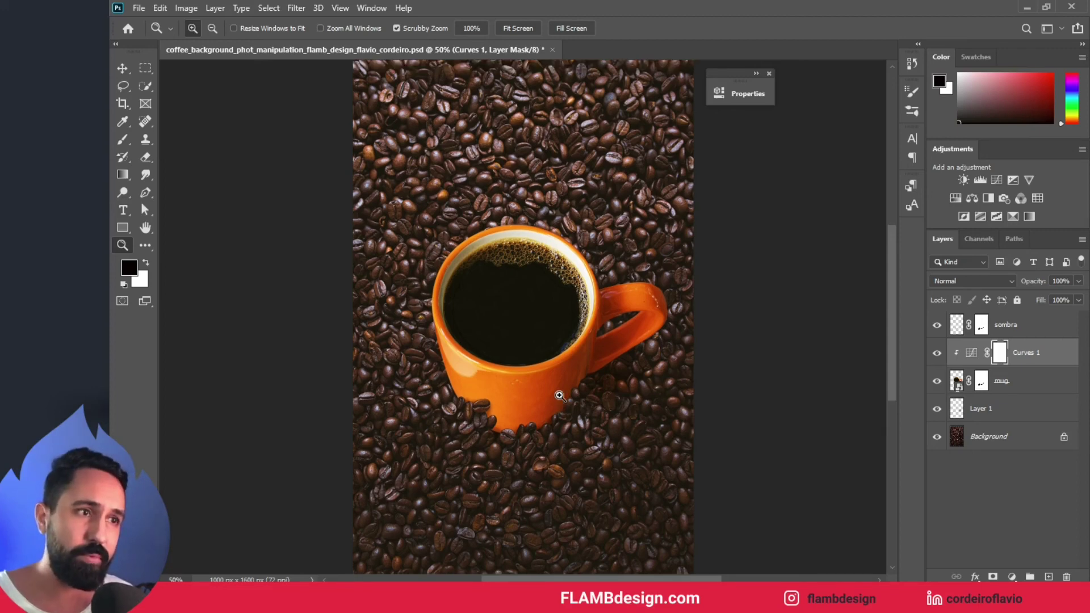
pyautogui.scroll(1, 559, 395)
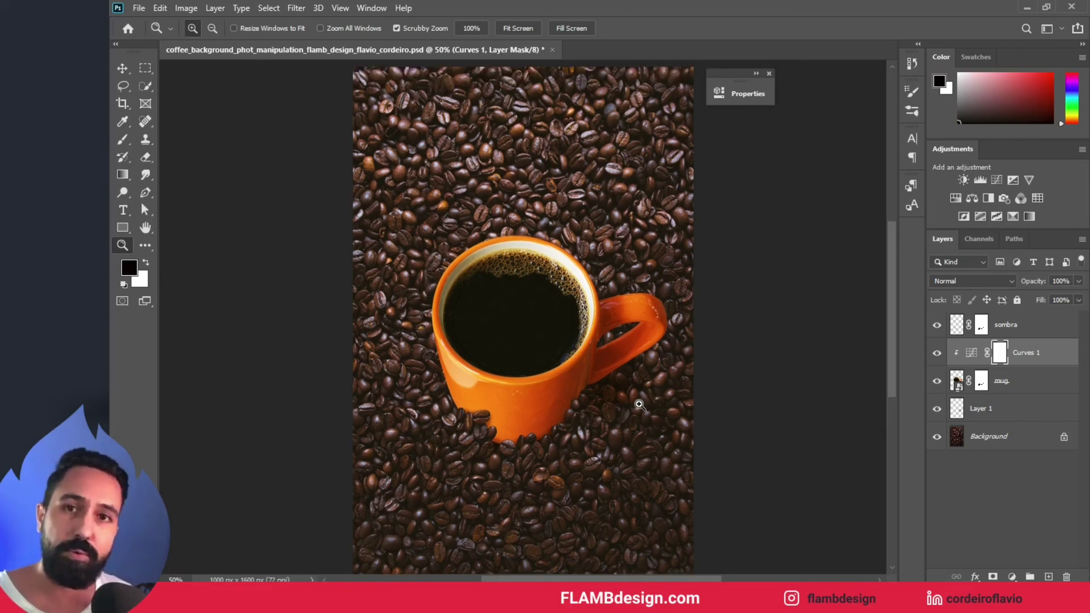
pyautogui.scroll(-2, 639, 404)
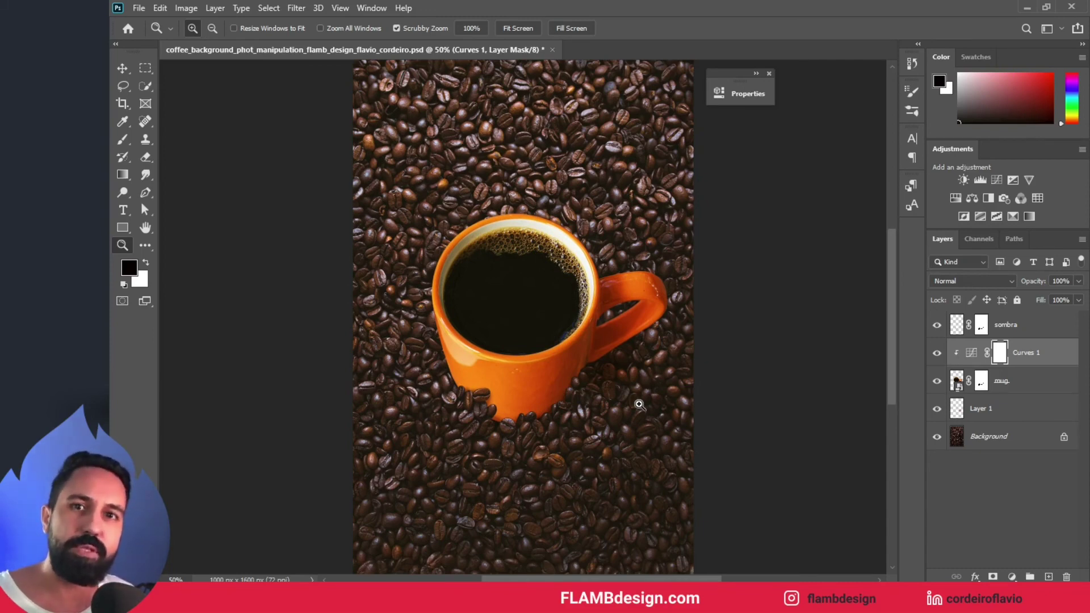
pyautogui.scroll(2, 639, 404)
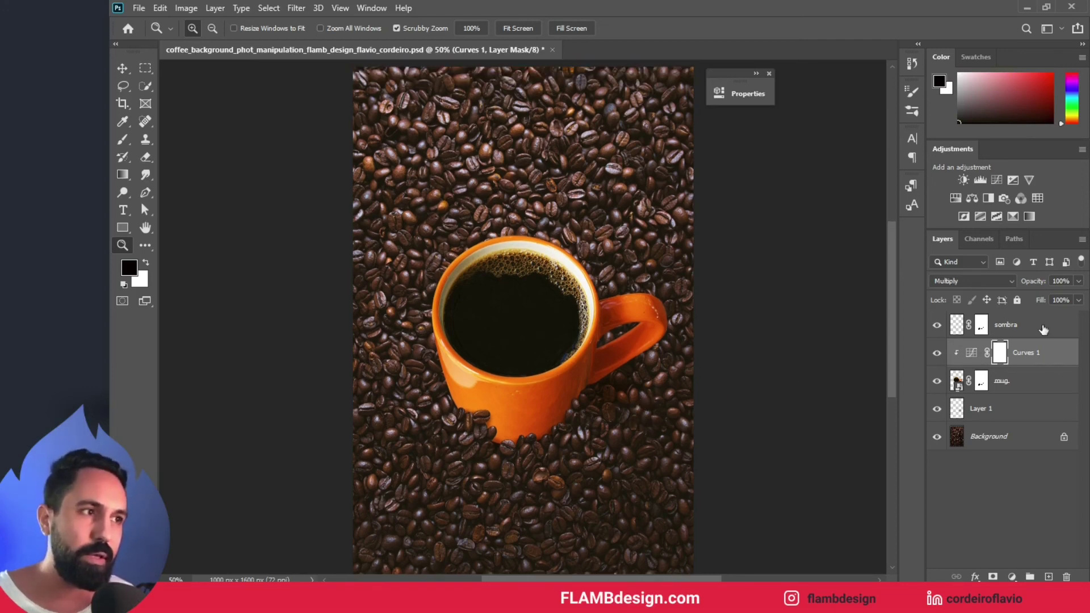
# Step: Add a Color Lookup adjustment above sombra using the Soft_Warming.look 3DLUT file
pyautogui.click(1042, 330)
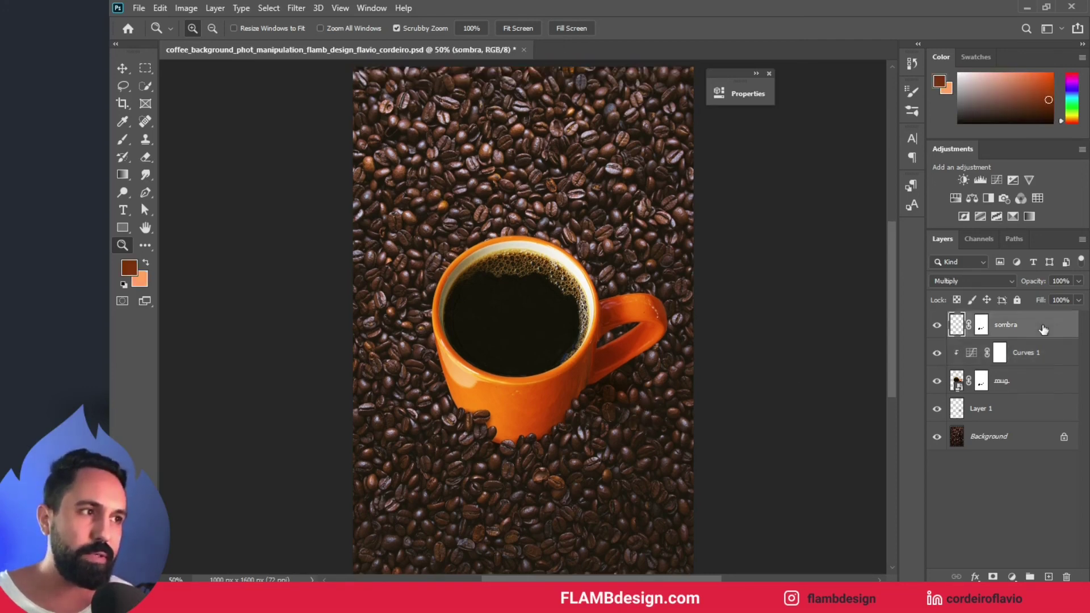
pyautogui.click(1041, 199)
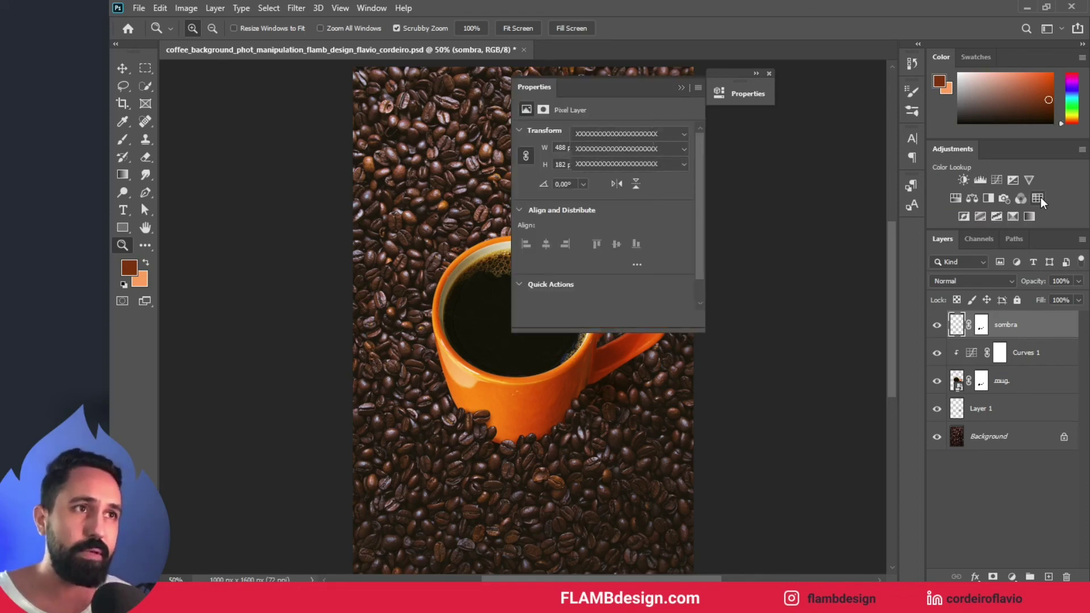
pyautogui.click(643, 135)
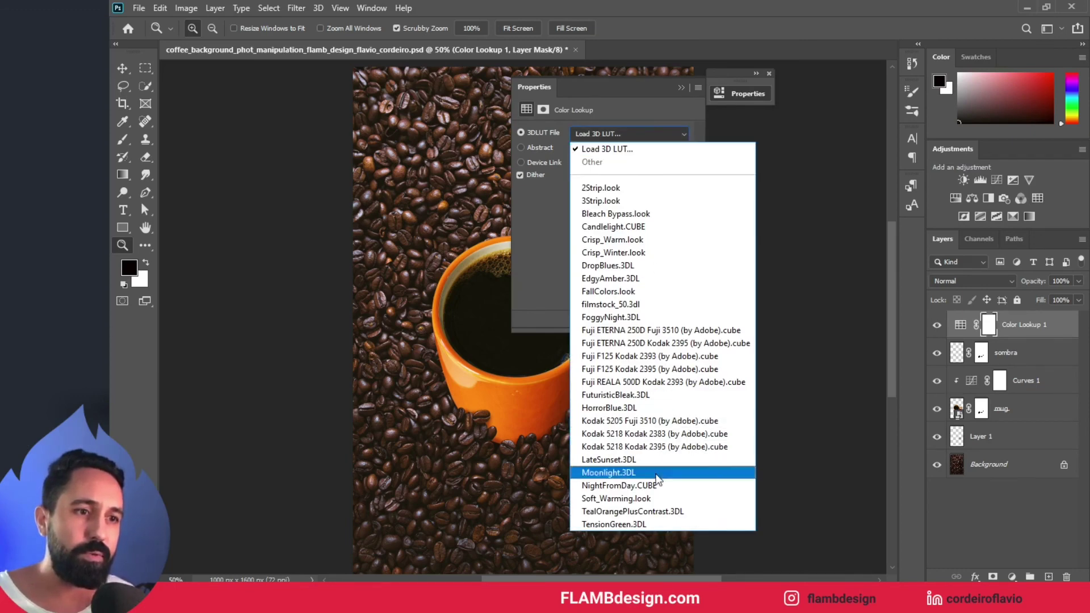
pyautogui.click(657, 498)
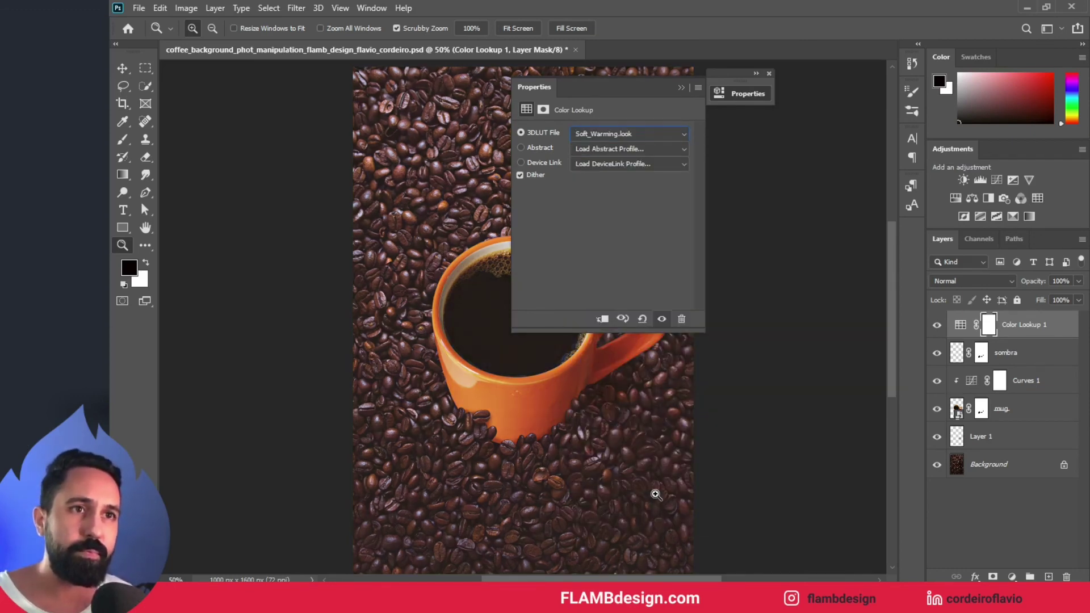
pyautogui.moveTo(619, 97); pyautogui.dragTo(848, 88)
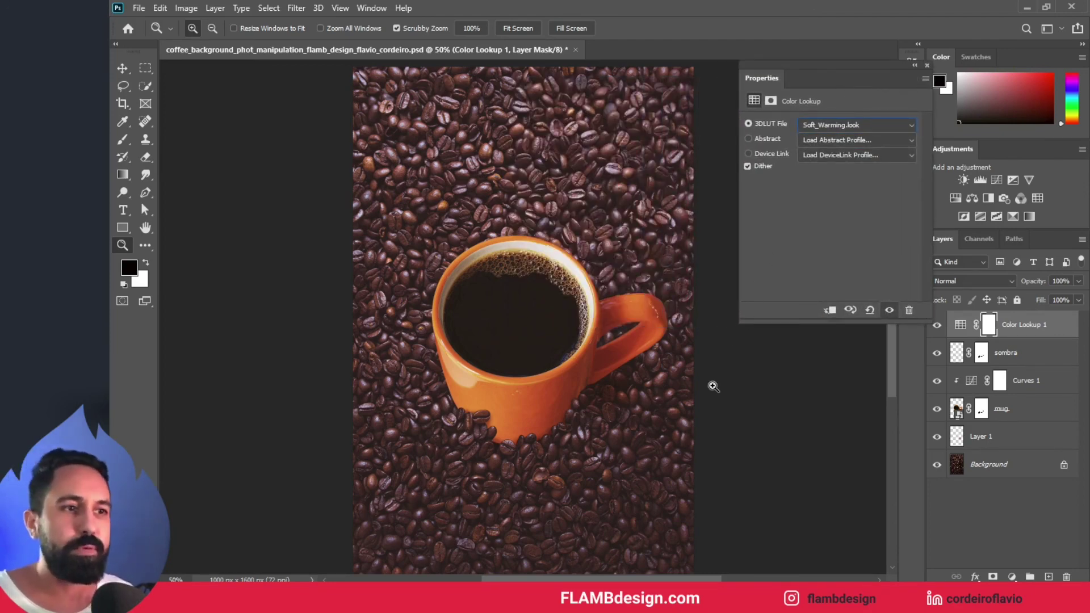
# Step: Blend the Color Lookup 1 layer in Color mode at 55% opacity
pyautogui.click(1003, 283)
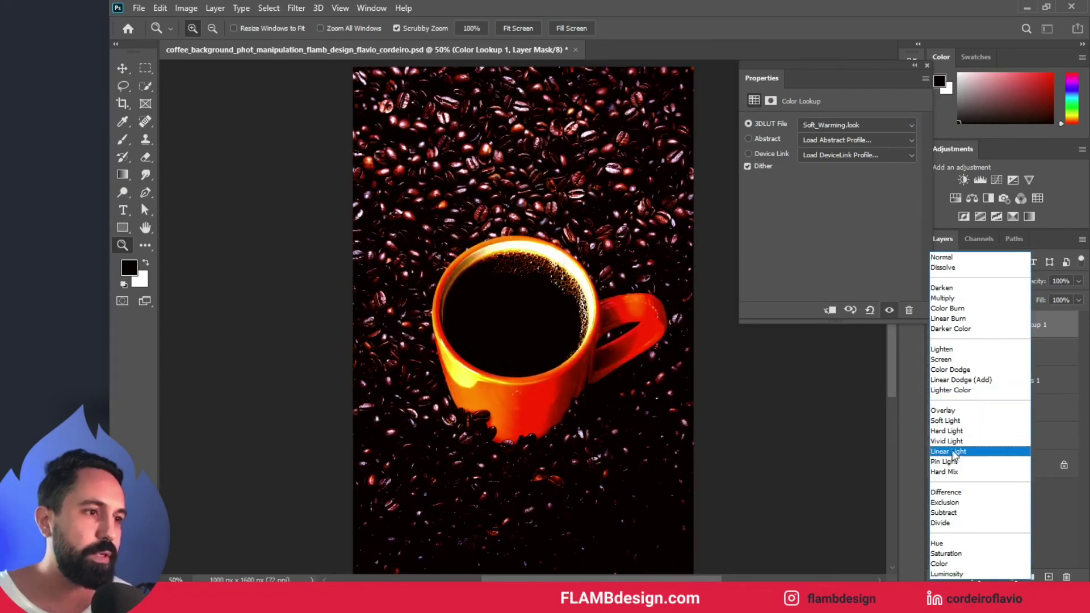
pyautogui.click(941, 563)
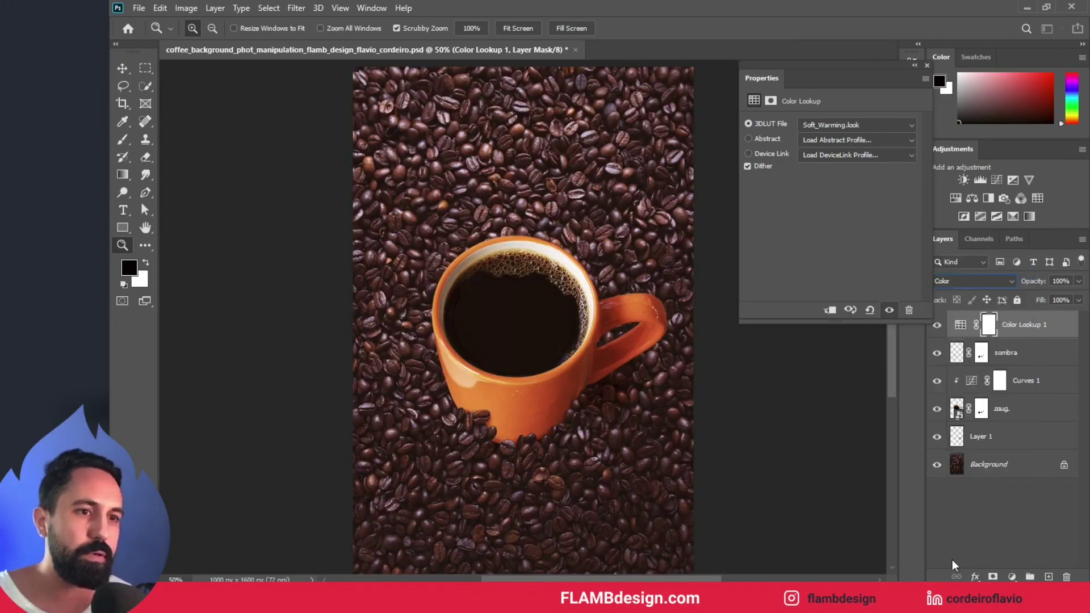
pyautogui.click(931, 74)
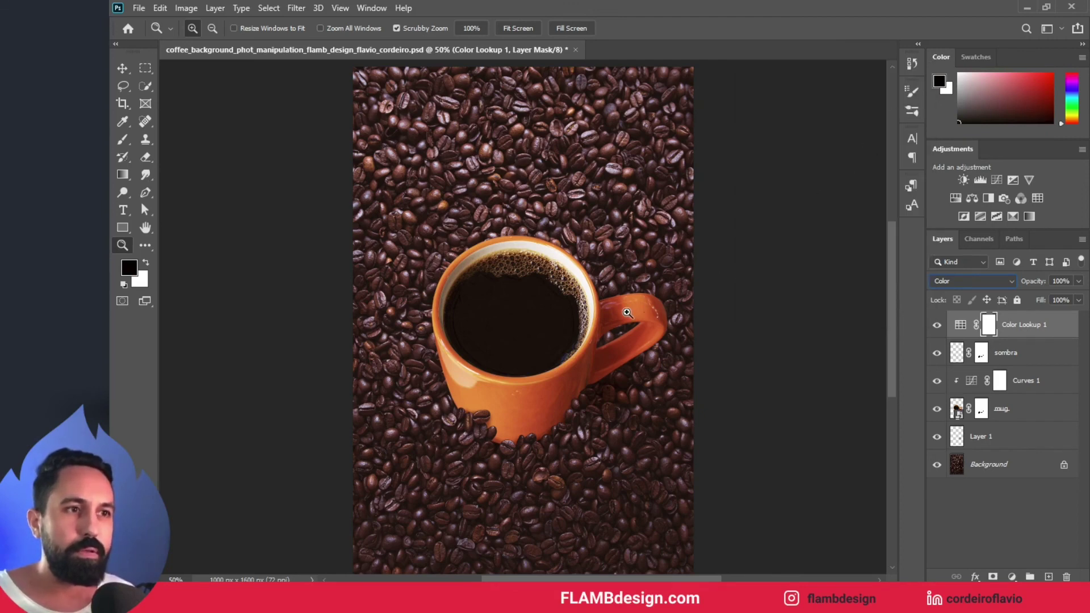
pyautogui.click(1016, 322)
pyautogui.moveTo(1037, 281); pyautogui.dragTo(1005, 281)
pyautogui.click(1014, 324)
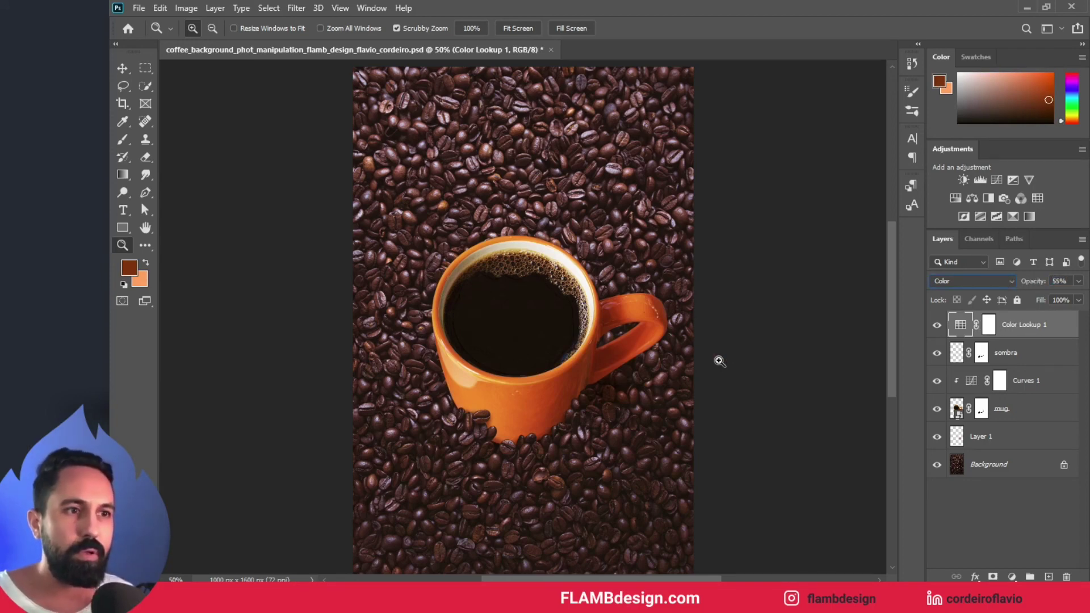
pyautogui.click(718, 360)
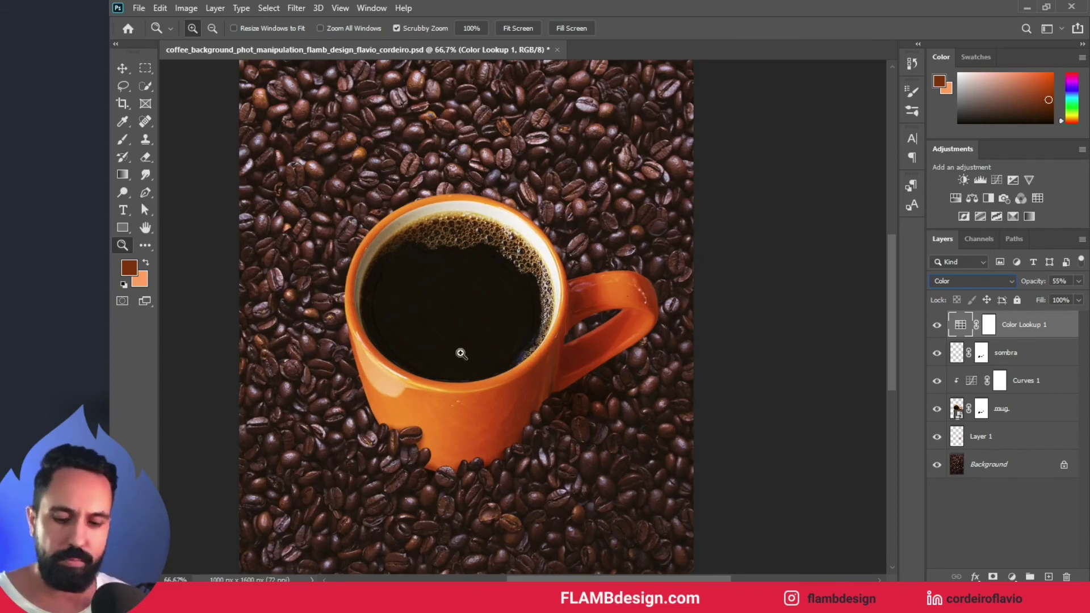
pyautogui.hotkey('ctrl', '-')
pyautogui.hotkey('ctrl', '-')
pyautogui.hotkey('ctrl', '-')
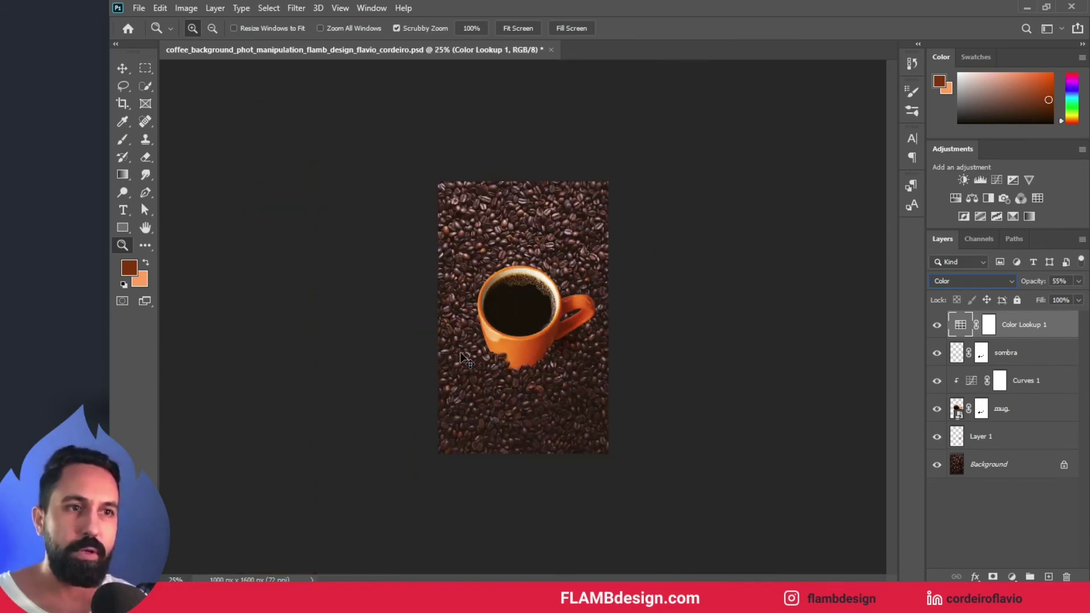
pyautogui.hotkey('ctrl', '+')
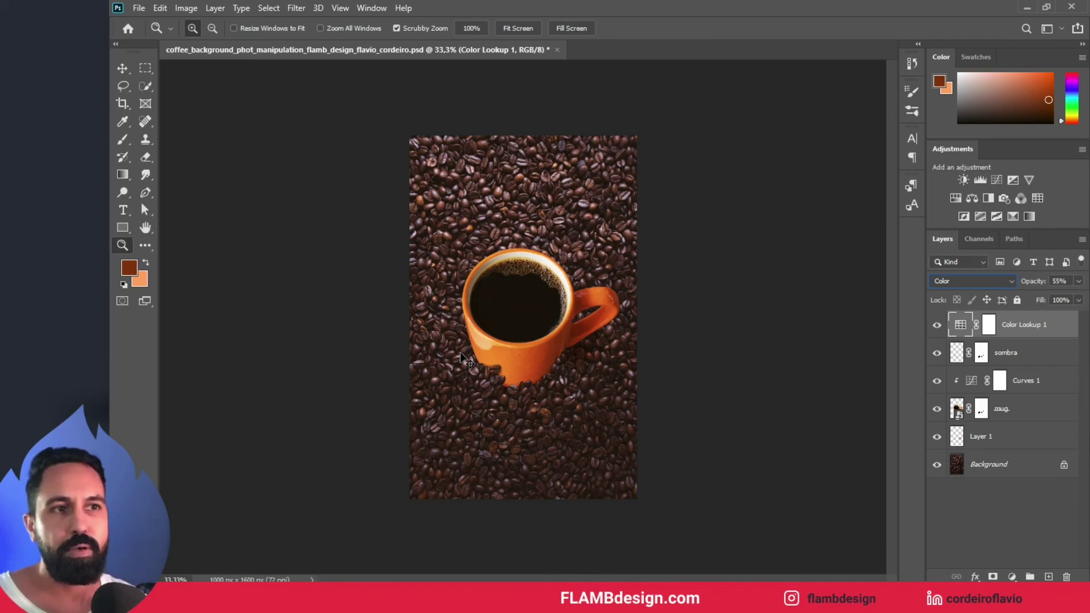